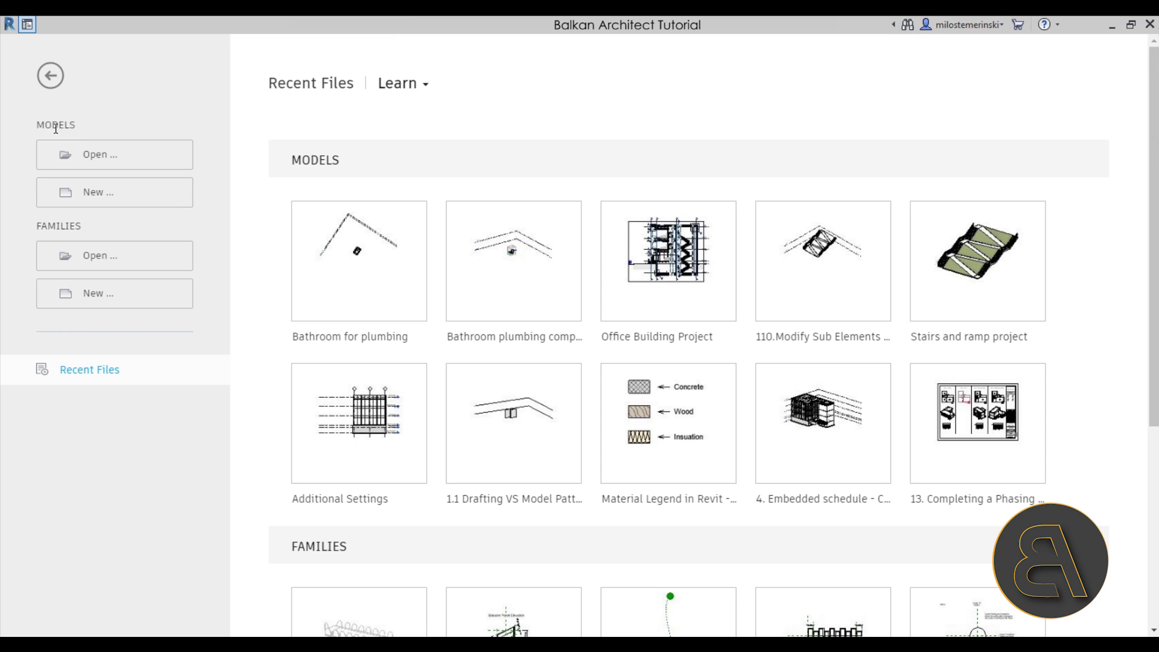
# - Create a new project from the Custom Balkan Architect Template - Metric
pyautogui.click(107, 199)
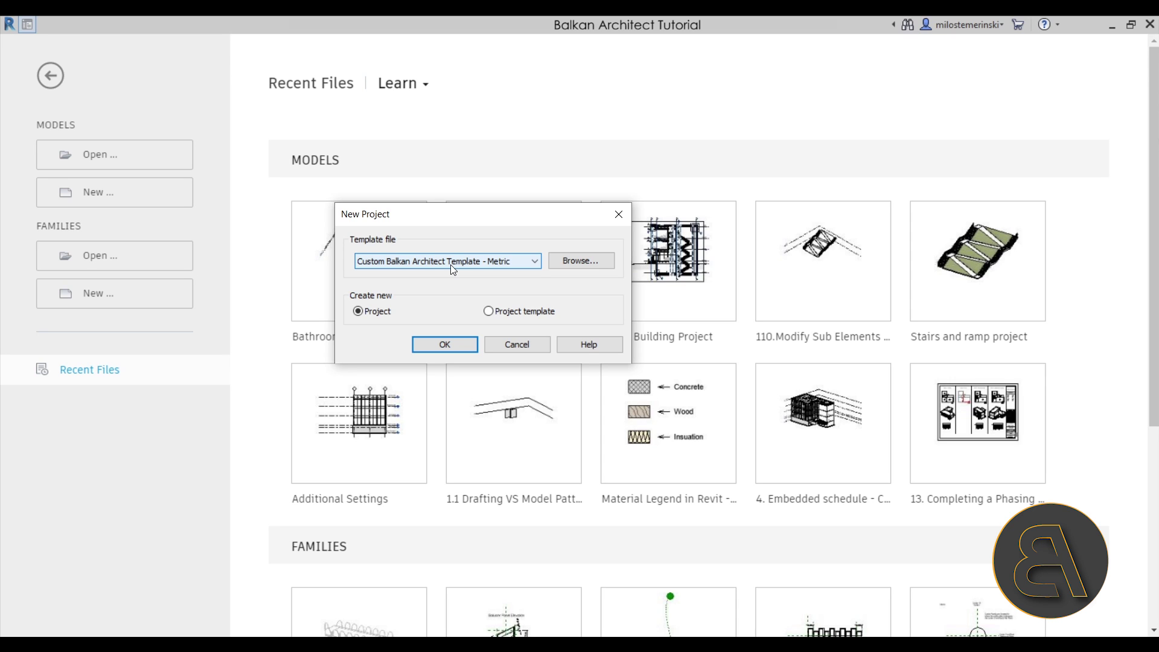
pyautogui.click(454, 348)
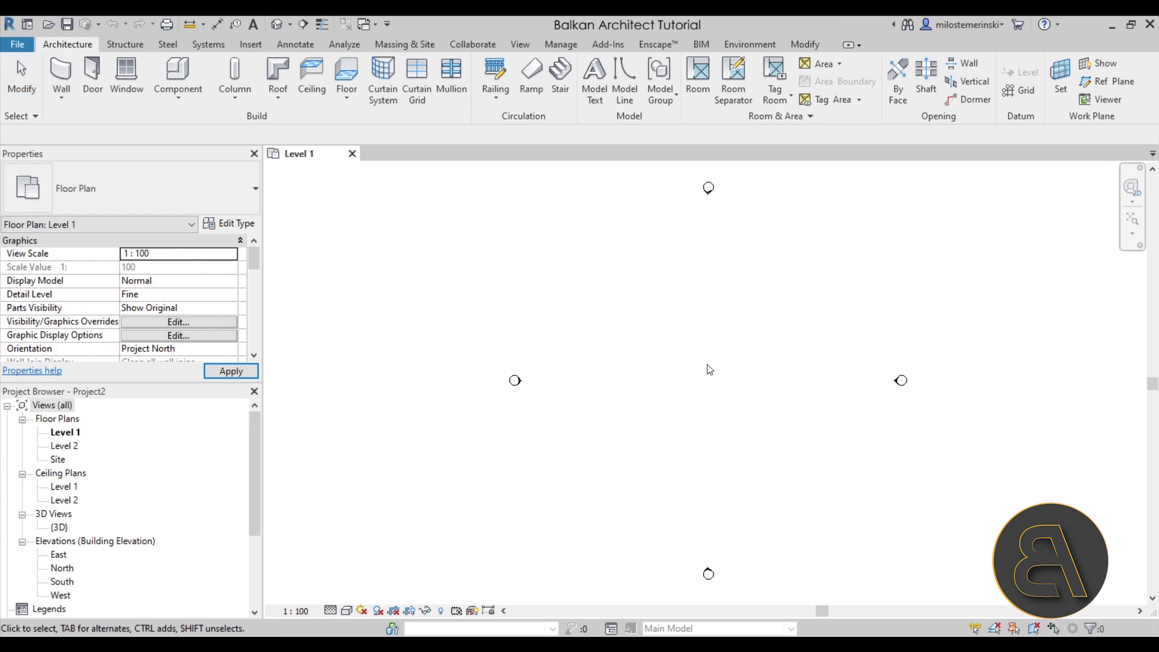
# - Start a toposurface, place two points at elevation 0 near the south elevation marker, and switch to the Site floor plan
pyautogui.moveTo(710, 369); pyautogui.dragTo(555, 369, button='middle')
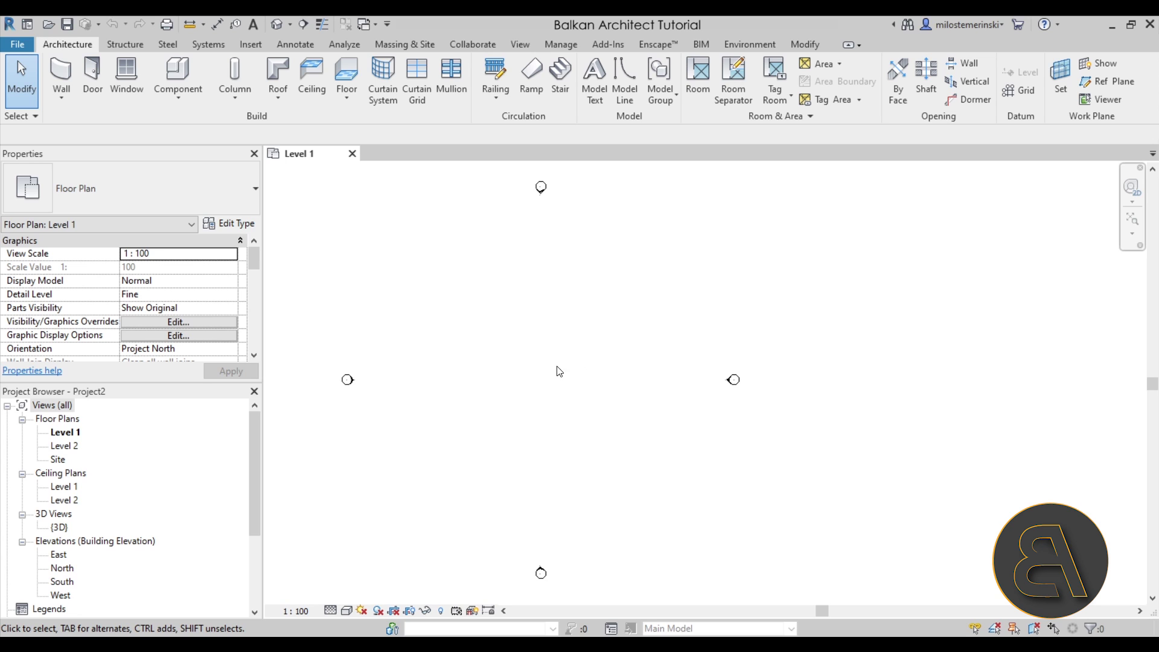
pyautogui.scroll(-2, 577, 347)
pyautogui.moveTo(564, 380); pyautogui.dragTo(553, 371, button='middle')
pyautogui.click(390, 46)
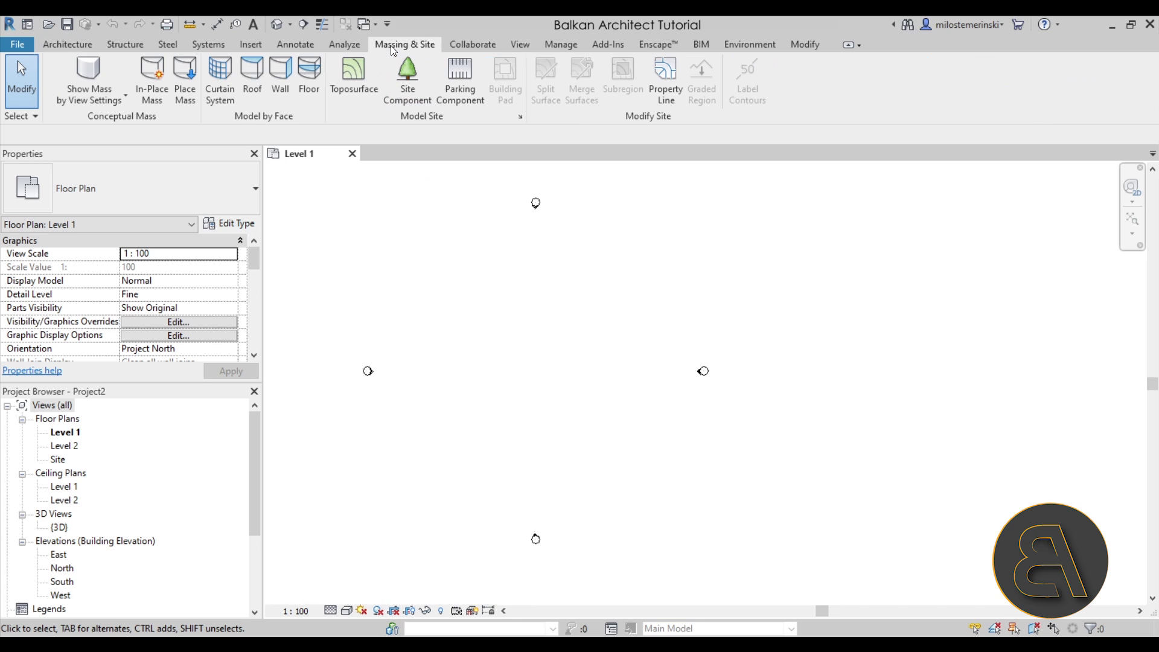
pyautogui.click(352, 84)
pyautogui.scroll(-2, 448, 324)
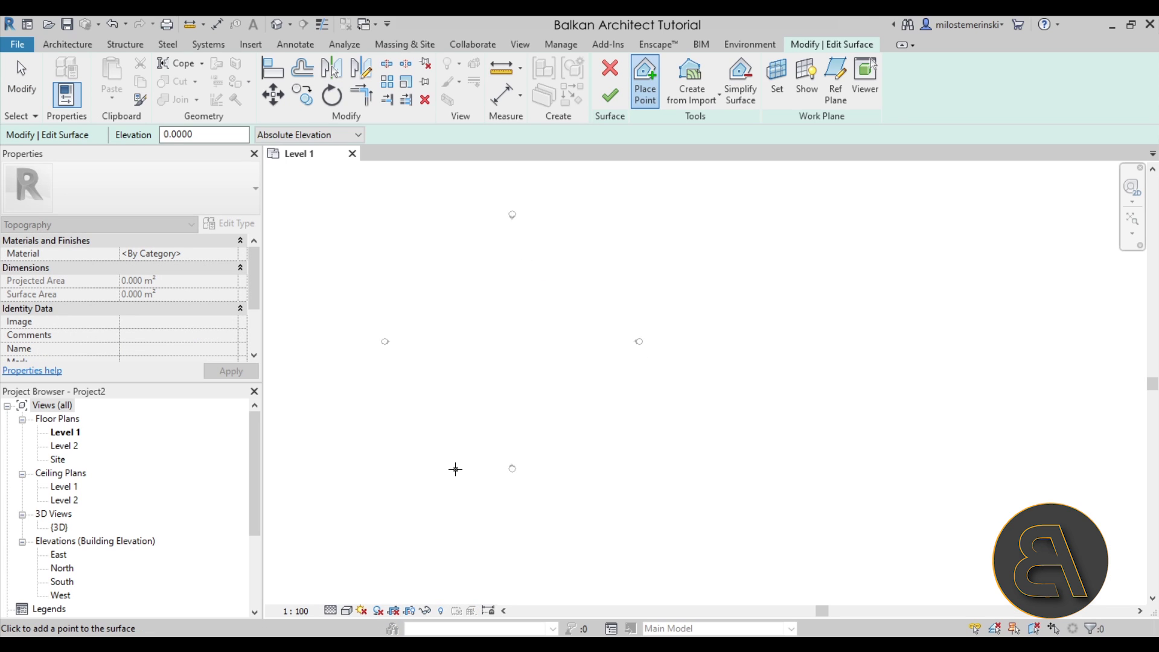
pyautogui.doubleClick(61, 461)
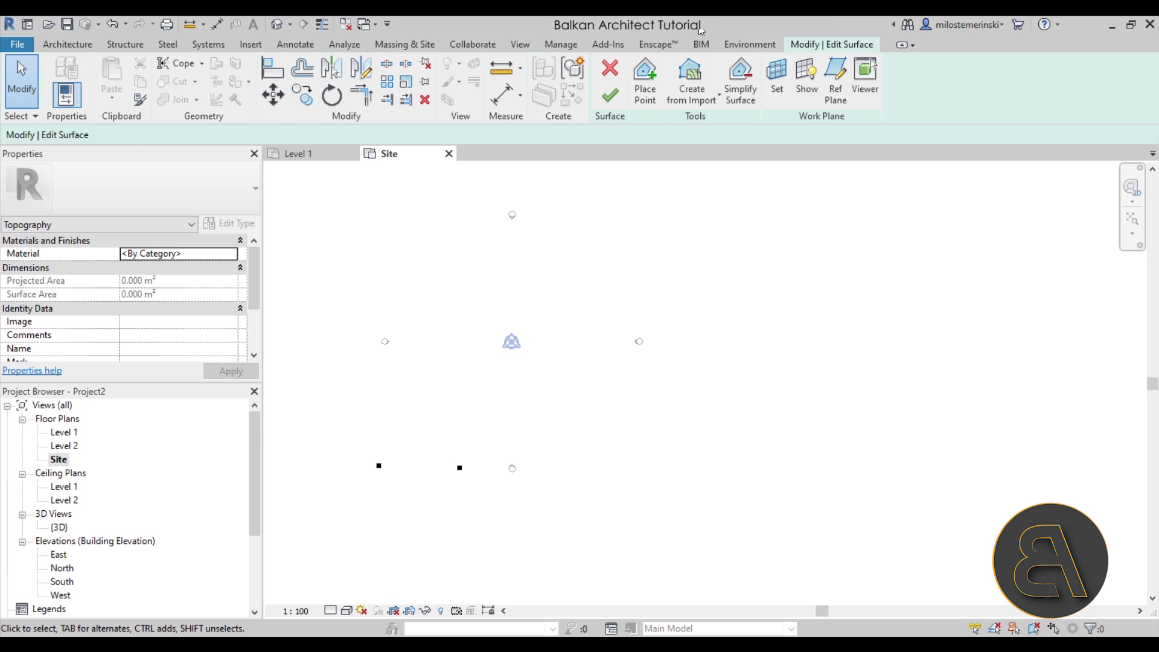
# - Extend the southern row of the toposurface eastward with two points at elevation 1
pyautogui.click(646, 79)
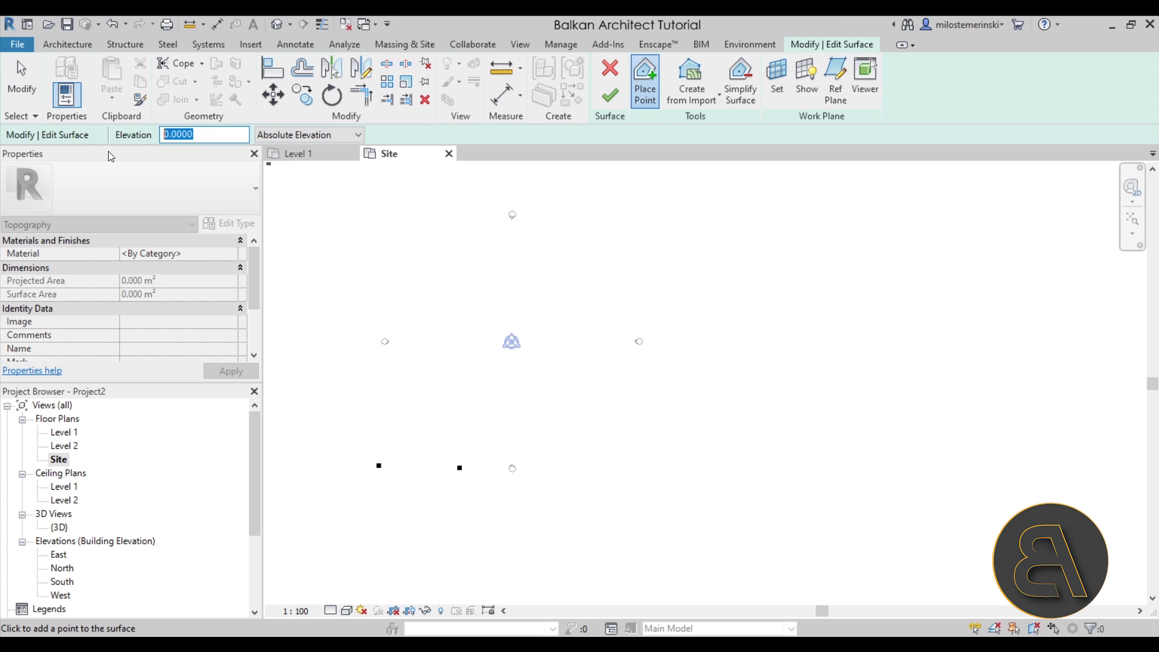
pyautogui.write('1.0000')
pyautogui.click(552, 466)
pyautogui.click(663, 464)
# - Place two points at elevation 3 north of the two western points of the first row
pyautogui.doubleClick(204, 134)
pyautogui.write('3')
pyautogui.press('Return')
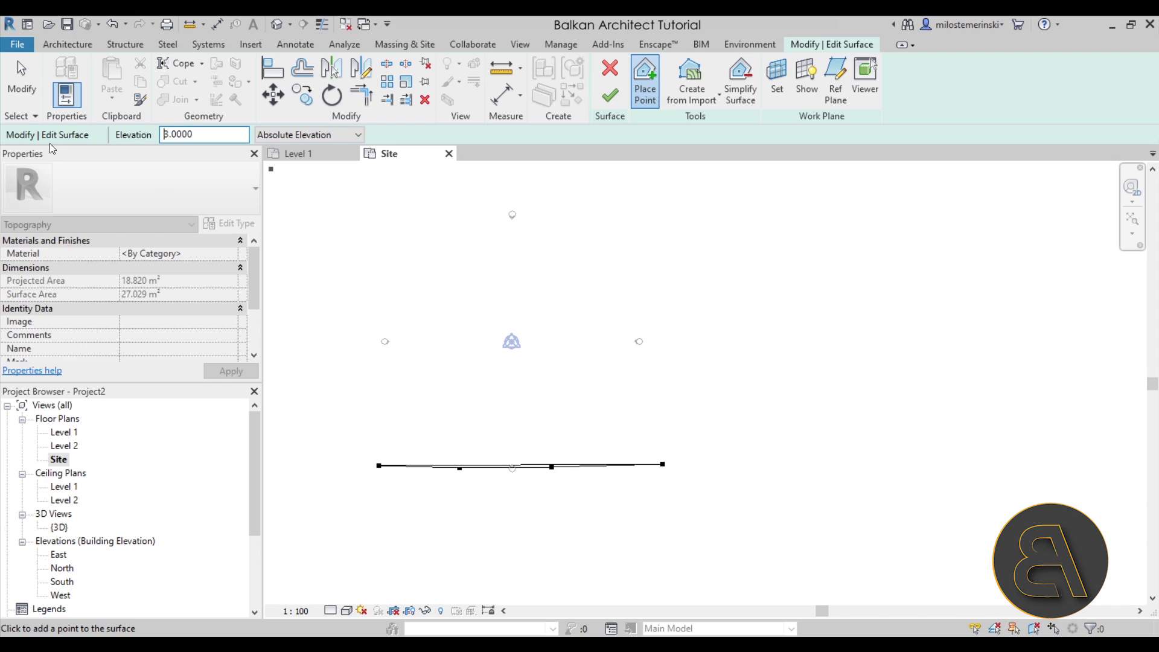
pyautogui.click(370, 379)
pyautogui.click(461, 379)
# - Complete the second row eastward with two points at elevation 6
pyautogui.doubleClick(204, 134)
pyautogui.write('6')
pyautogui.press('Return')
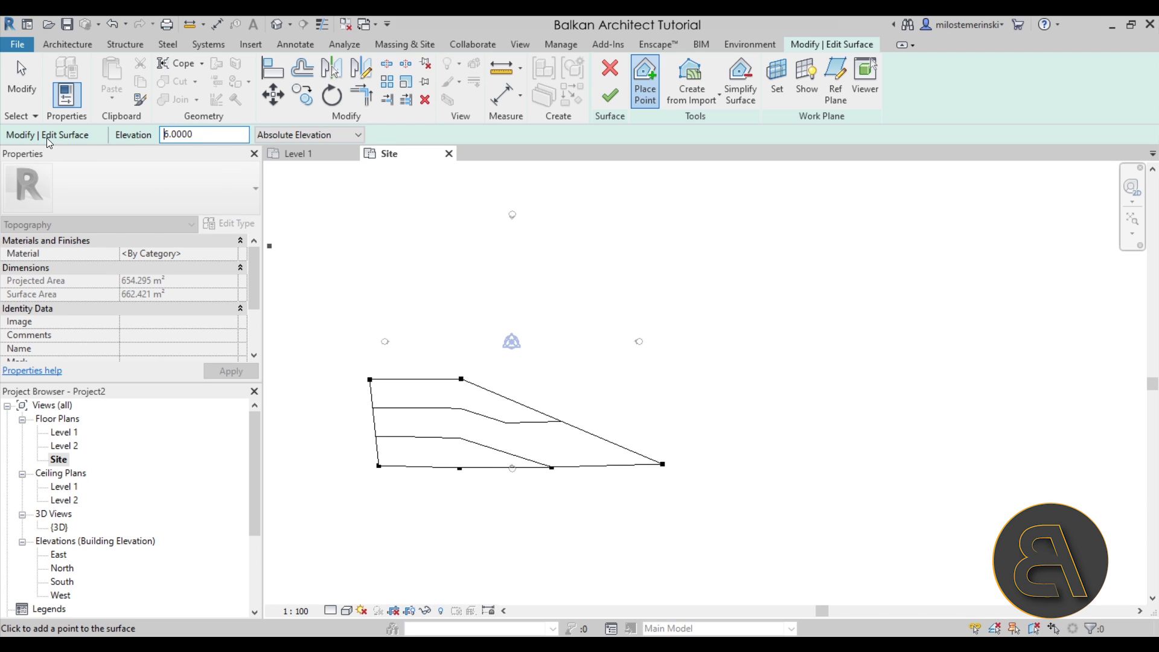
pyautogui.click(553, 378)
pyautogui.click(666, 384)
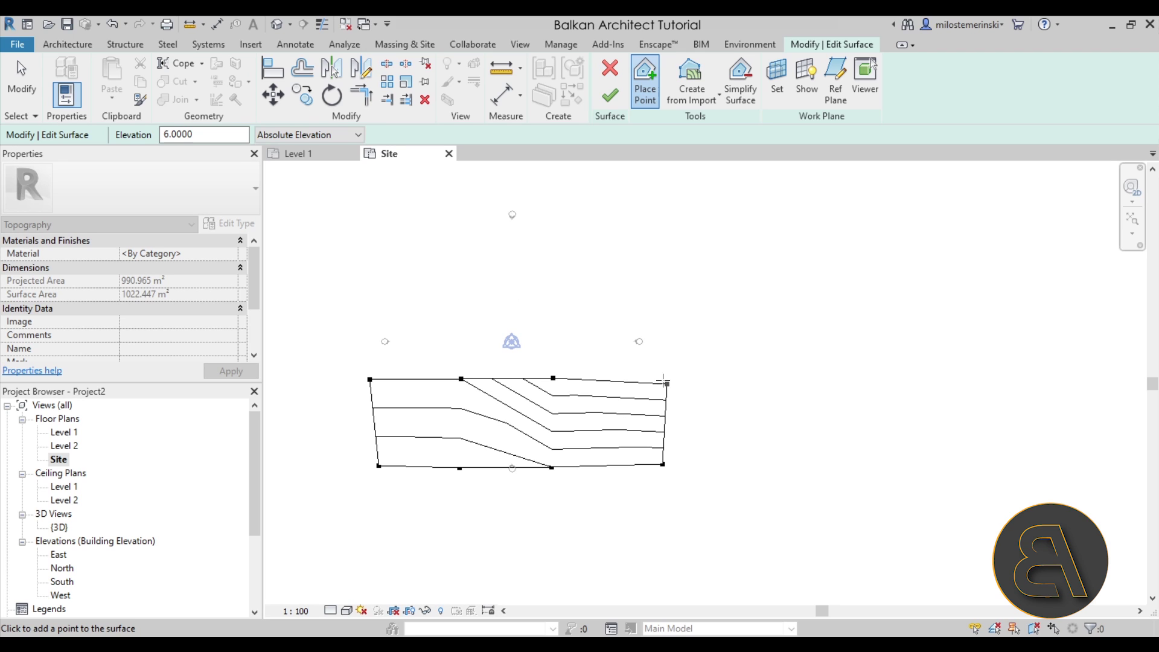
# - Start a third row at its western end with two points at elevation 8
pyautogui.doubleClick(181, 134)
pyautogui.write('8')
pyautogui.click(356, 306)
pyautogui.click(451, 306)
# - Complete the third row eastward with two points at elevation 10
pyautogui.doubleClick(181, 134)
pyautogui.write('10')
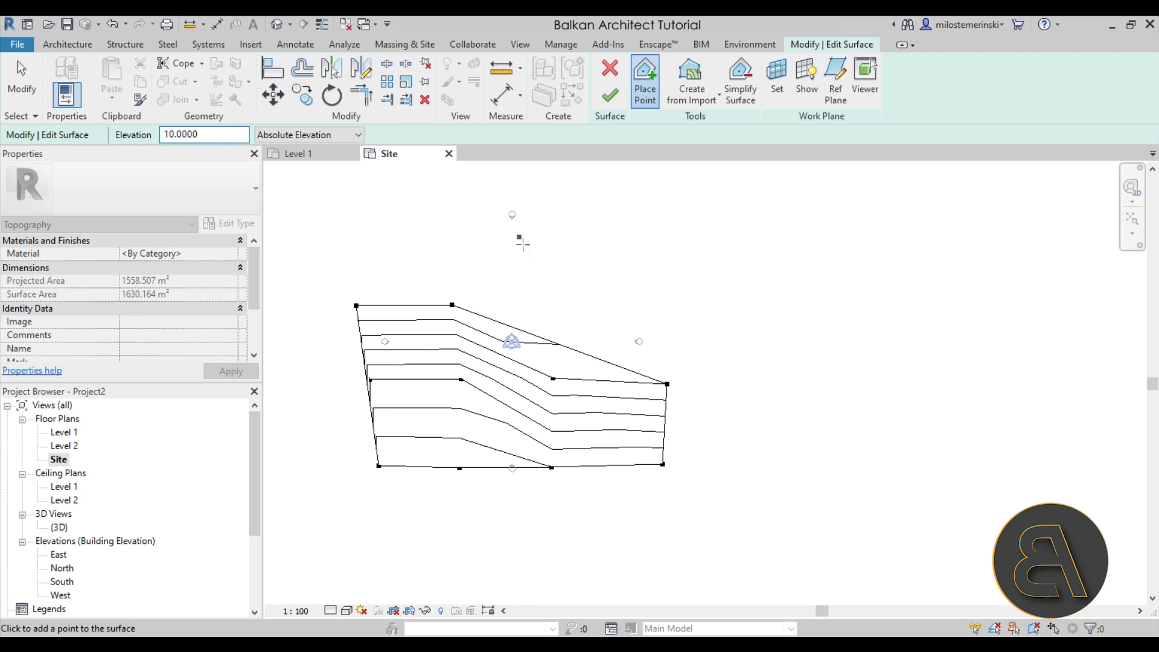
pyautogui.click(552, 303)
pyautogui.click(666, 303)
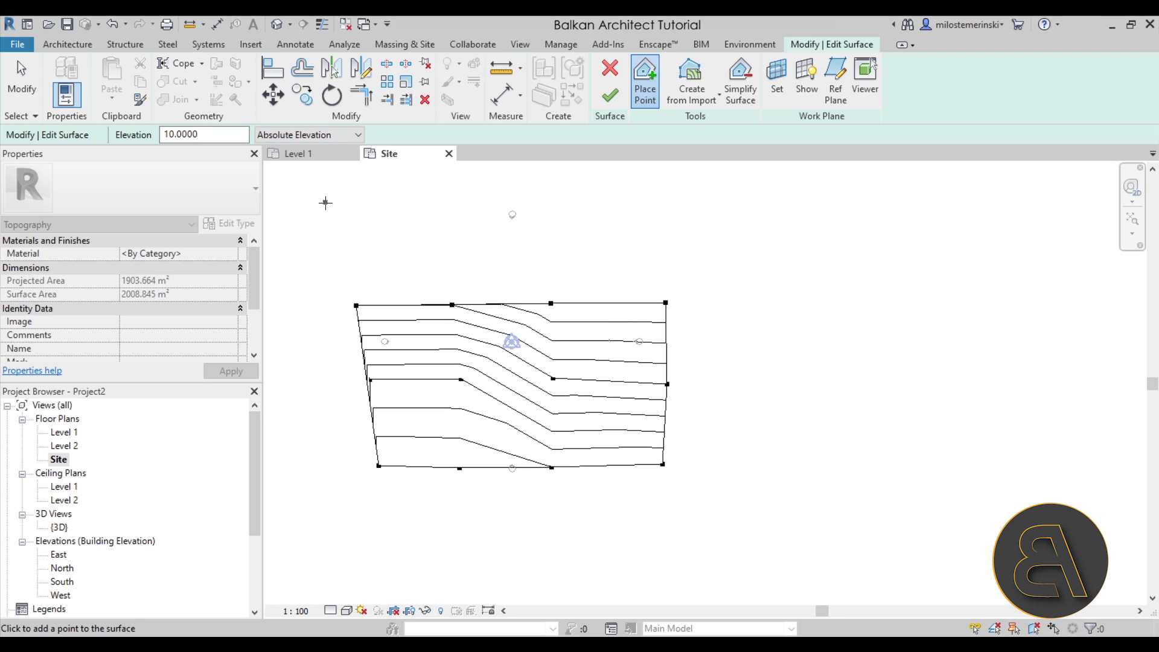
# - Place the northernmost row with its western corner point at elevation 11 and three more points eastward at elevation 13
pyautogui.doubleClick(181, 135)
pyautogui.write('11')
pyautogui.click(350, 219)
pyautogui.doubleClick(247, 133)
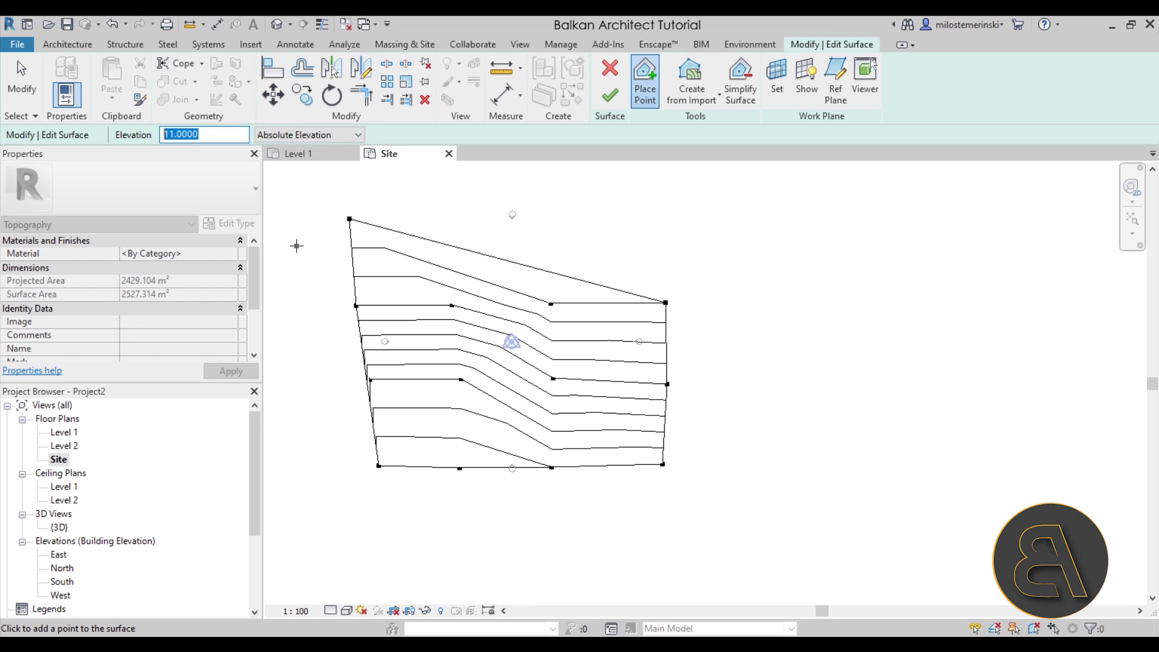
pyautogui.write('13')
pyautogui.click(454, 211)
pyautogui.click(559, 212)
pyautogui.click(664, 215)
# - Move the westernmost elevation 3 point slightly outward to the southwest and finish the toposurface
pyautogui.click(22, 79)
pyautogui.scroll(2, 466, 506)
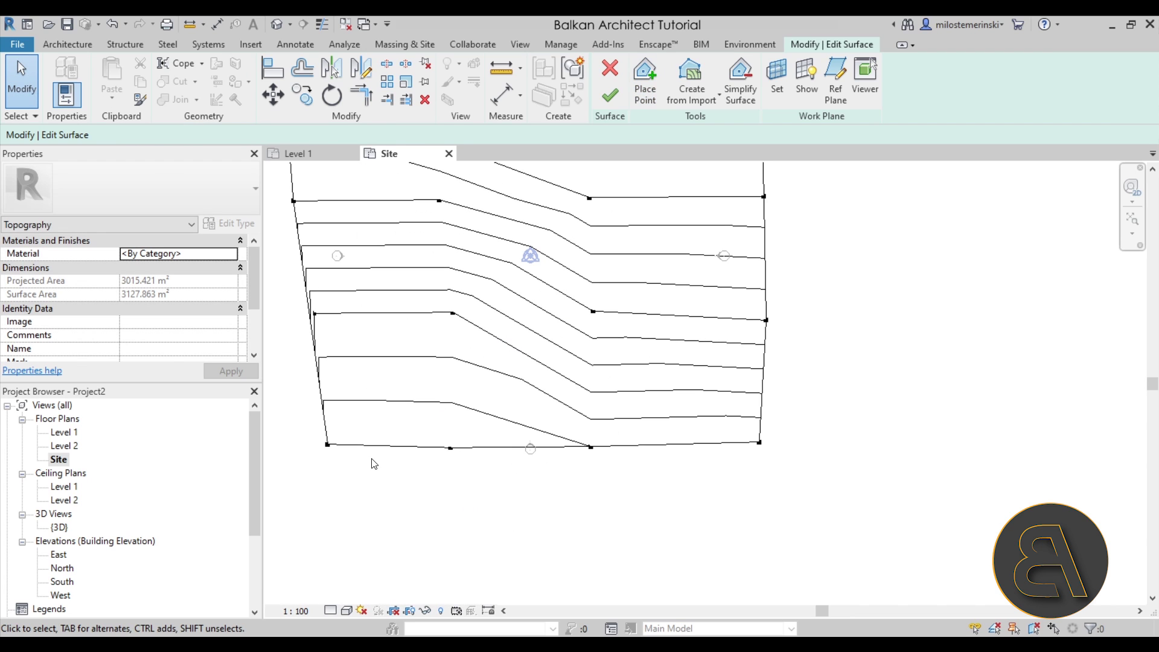
pyautogui.moveTo(315, 314); pyautogui.dragTo(303, 326)
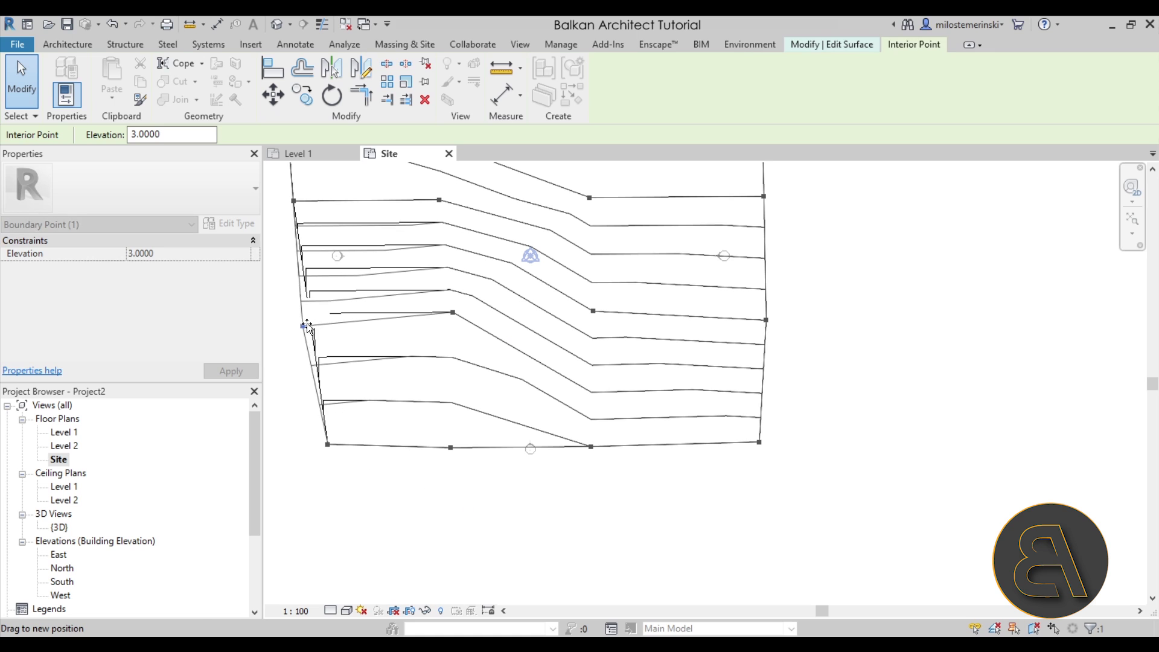
pyautogui.click(465, 495)
pyautogui.scroll(-2, 504, 534)
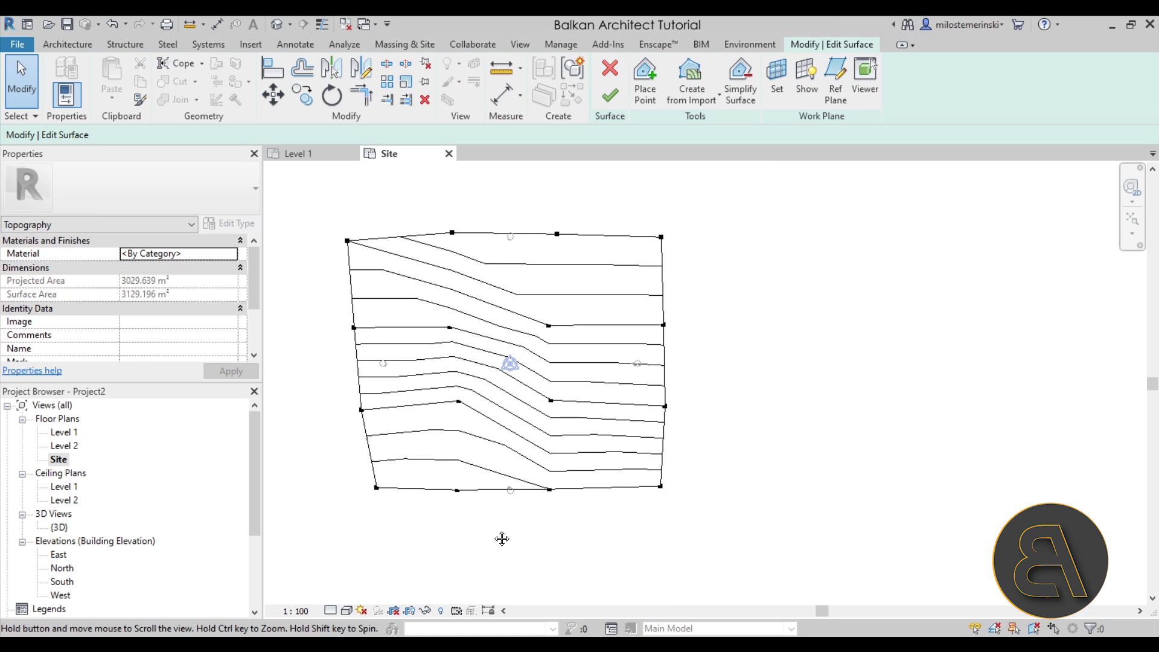
pyautogui.scroll(-3, 714, 357)
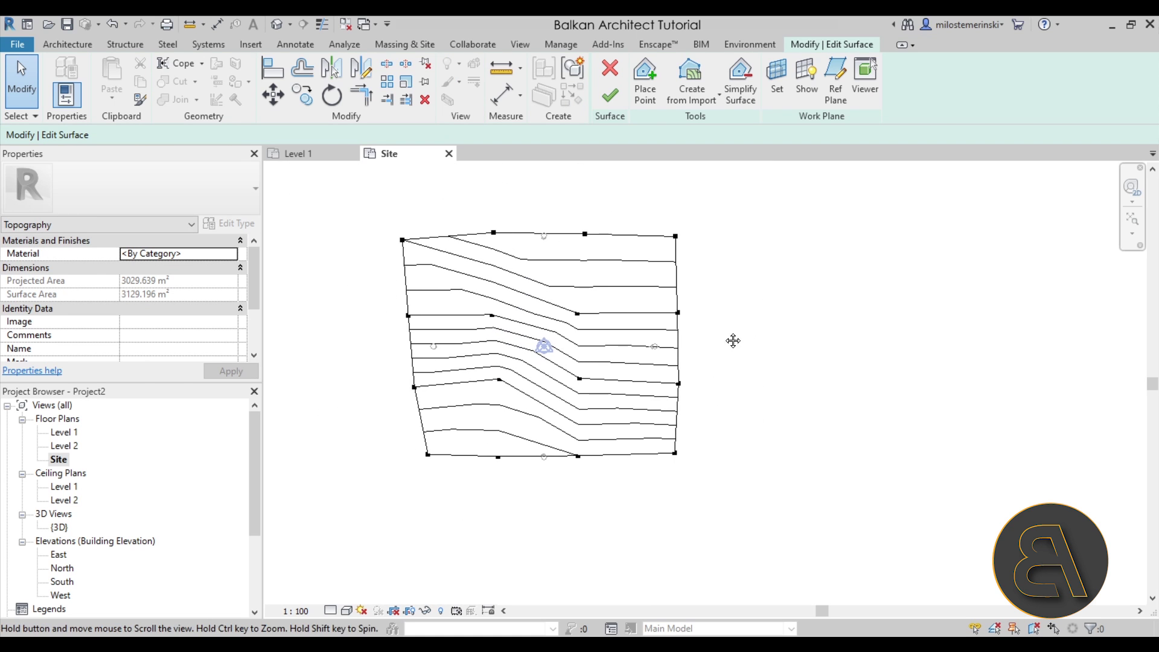
pyautogui.click(610, 96)
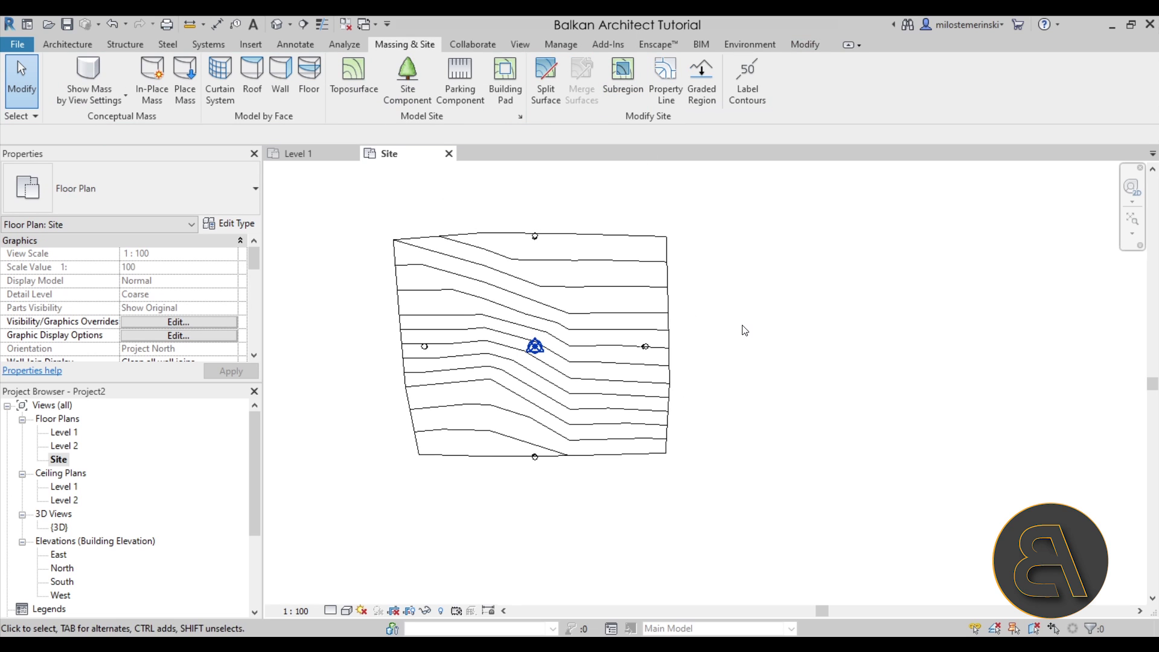
# - Examine the toposurface's slope and contour lines in the default 3D view
pyautogui.click(276, 24)
pyautogui.keyDown('shift'); pyautogui.moveTo(546, 344); pyautogui.dragTo(629, 339, button='middle'); pyautogui.keyUp('shift')
pyautogui.click(703, 504)
pyautogui.click(847, 310)
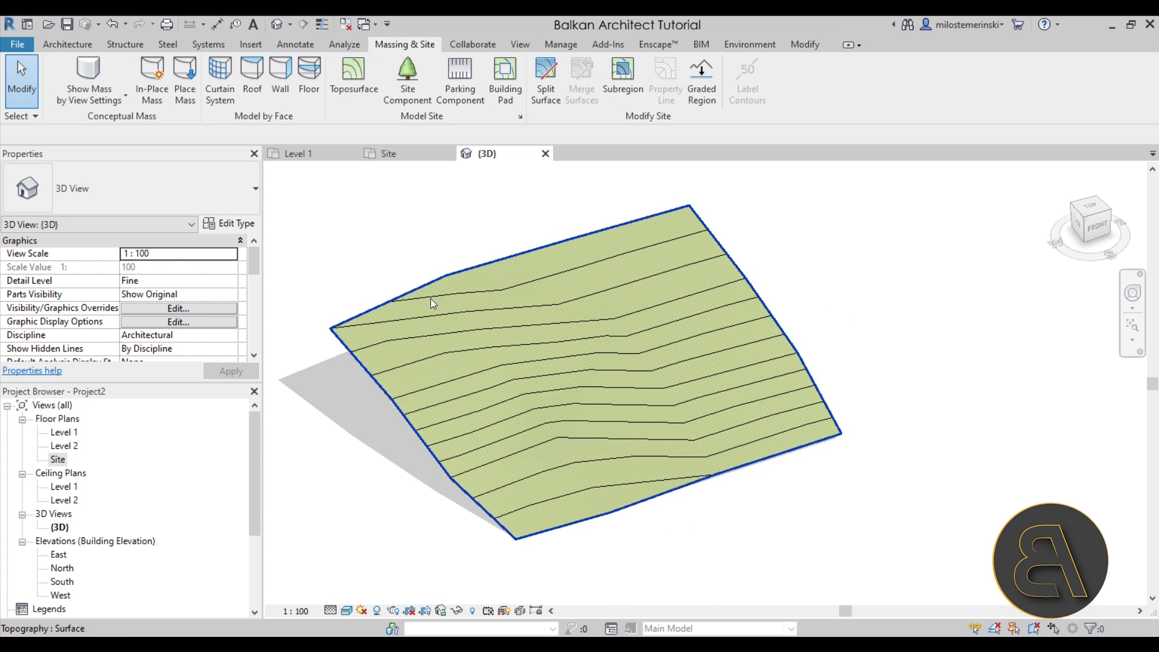
pyautogui.scroll(3, 440, 331)
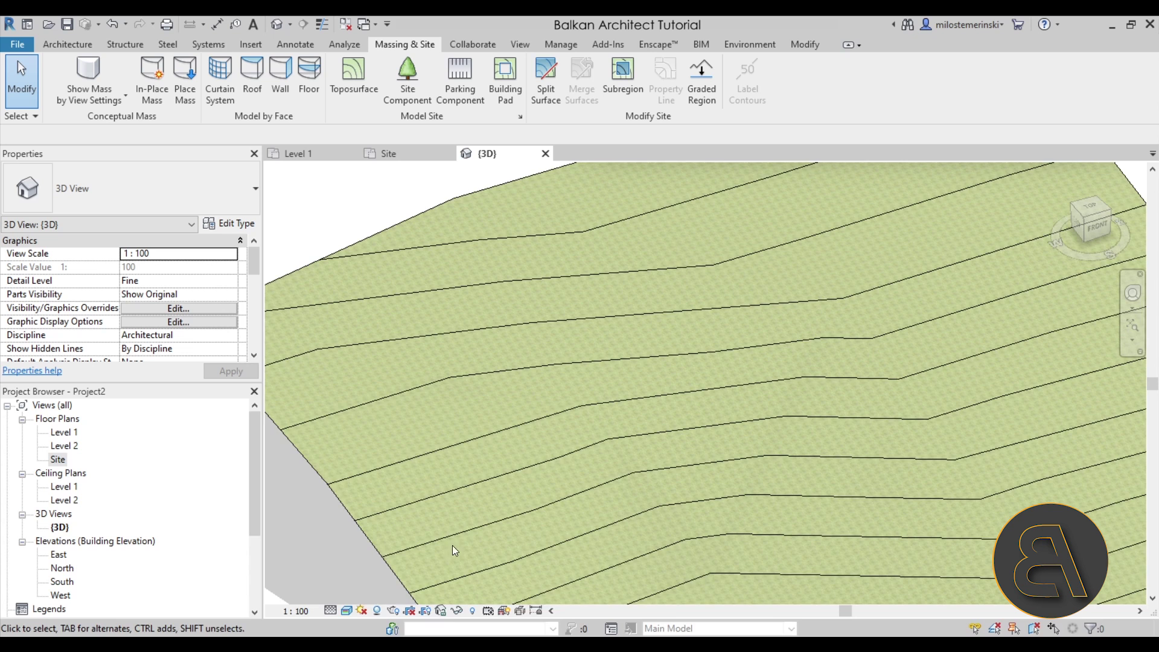
pyautogui.scroll(-5, 449, 549)
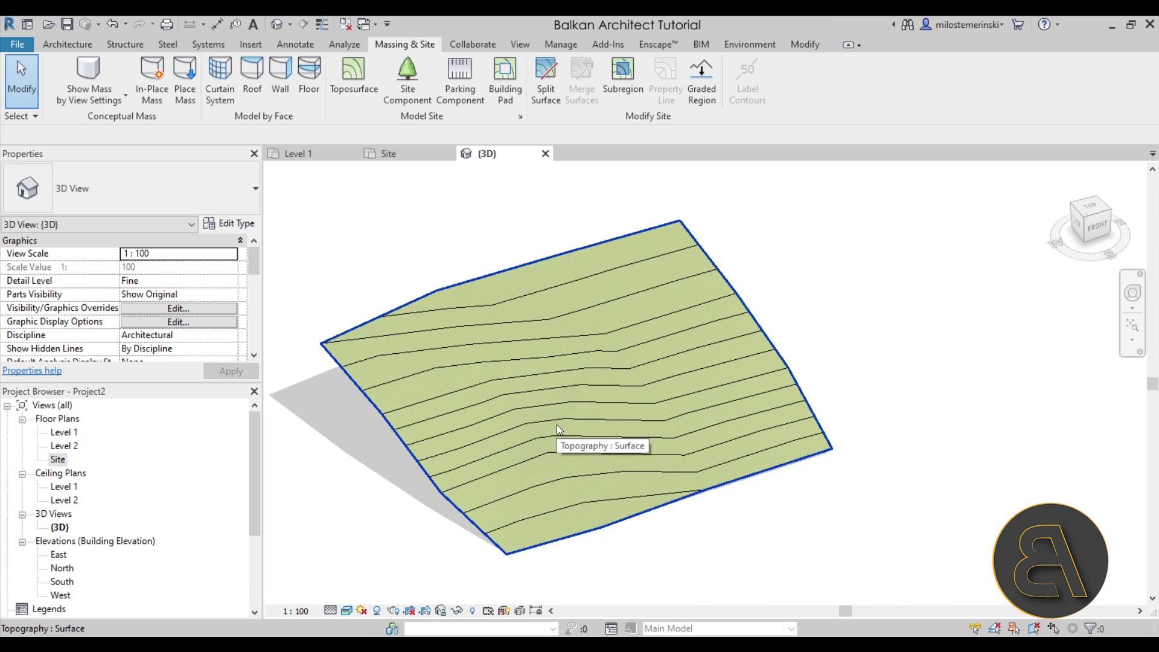
# - Select the toposurface and open the Material Browser for its Material property
pyautogui.click(557, 429)
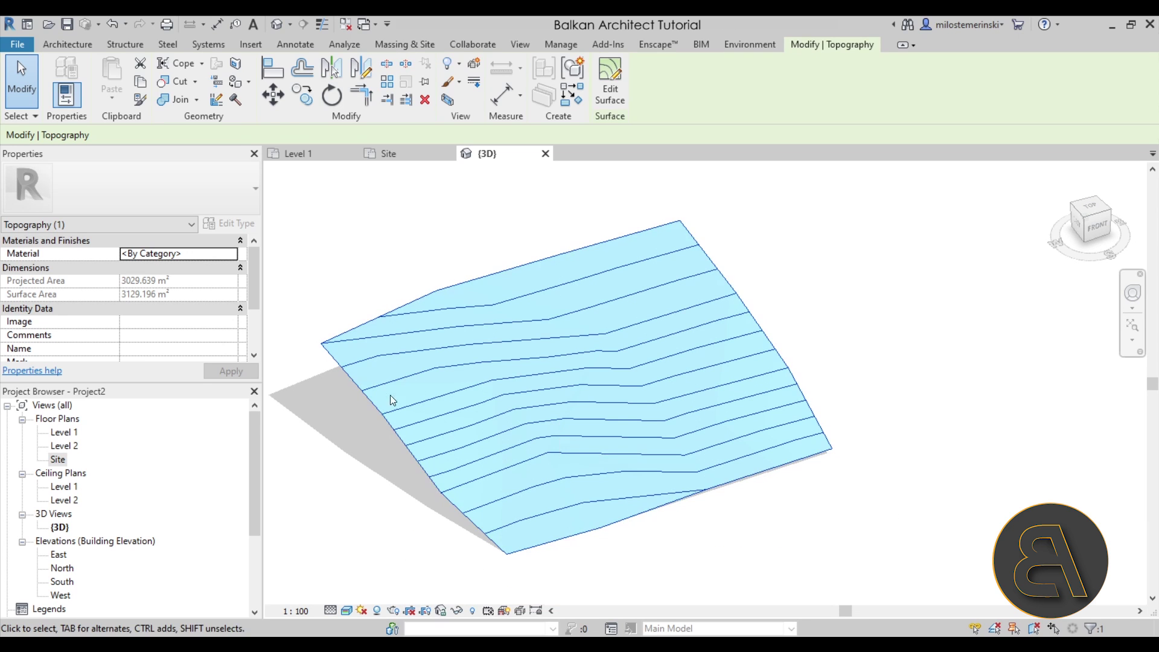
pyautogui.press('Escape')
pyautogui.click(370, 330)
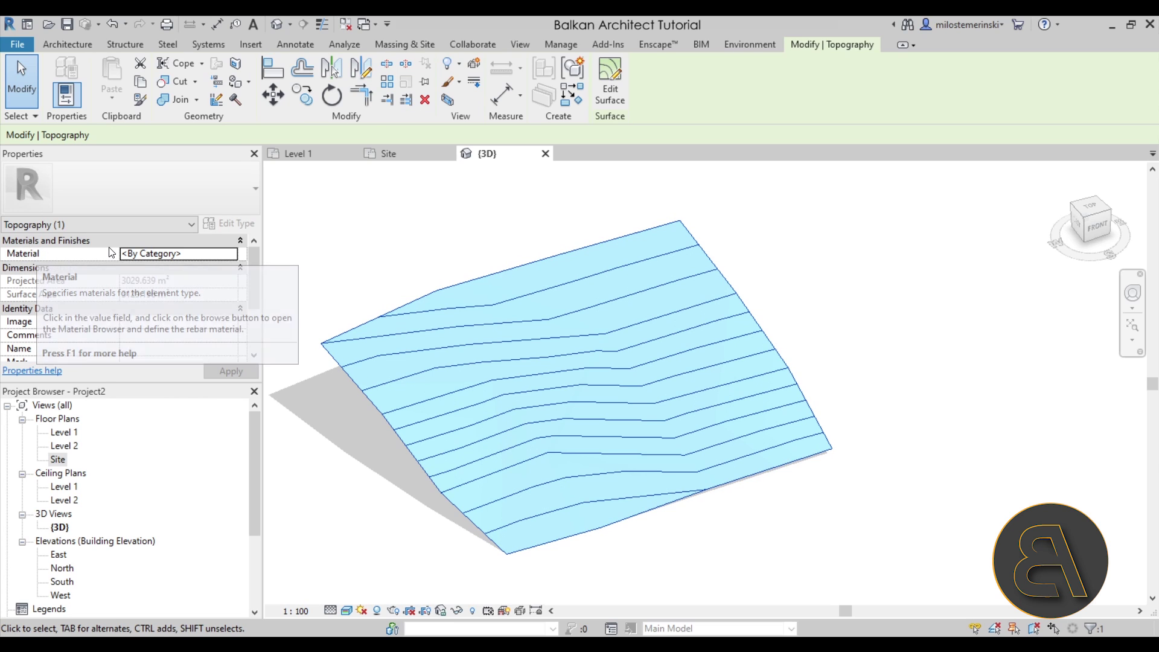
pyautogui.click(165, 254)
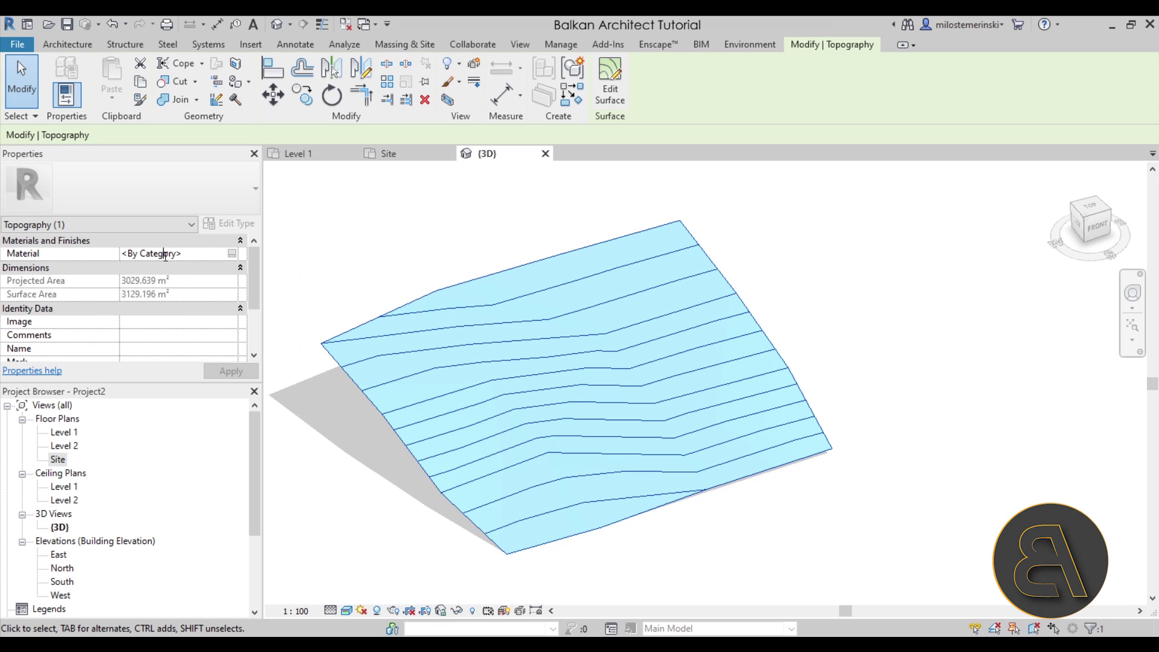
pyautogui.click(232, 256)
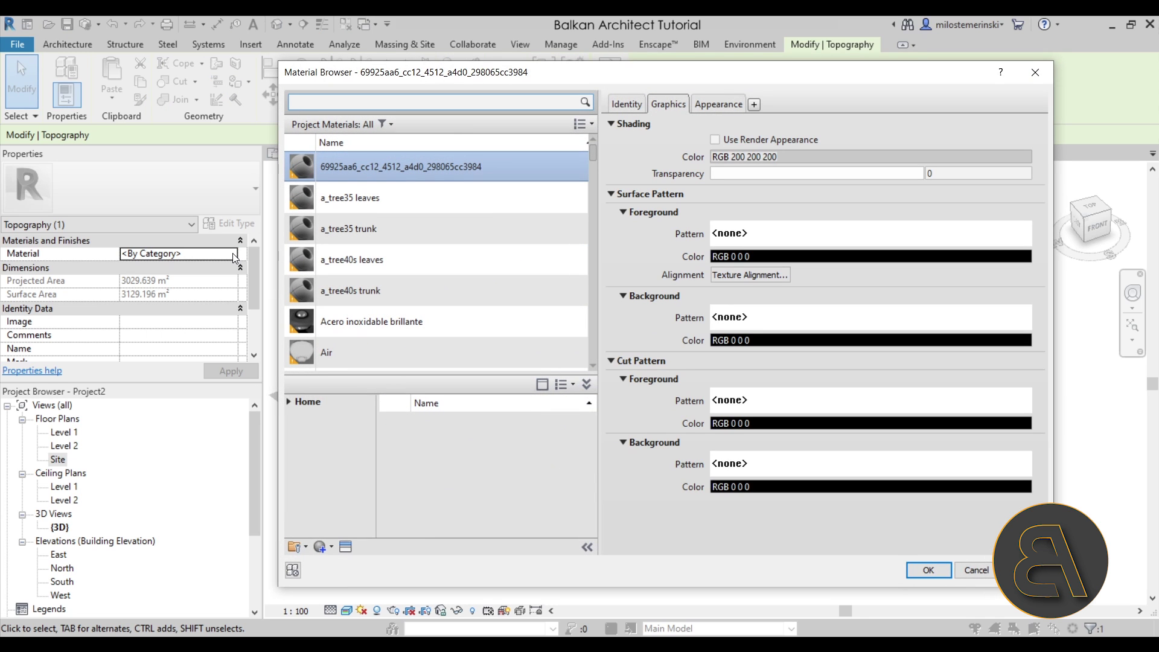
# - Duplicate the Grass material and name the copy "Satelite Imge"
pyautogui.moveTo(592, 151); pyautogui.dragTo(596, 236)
pyautogui.click(349, 331)
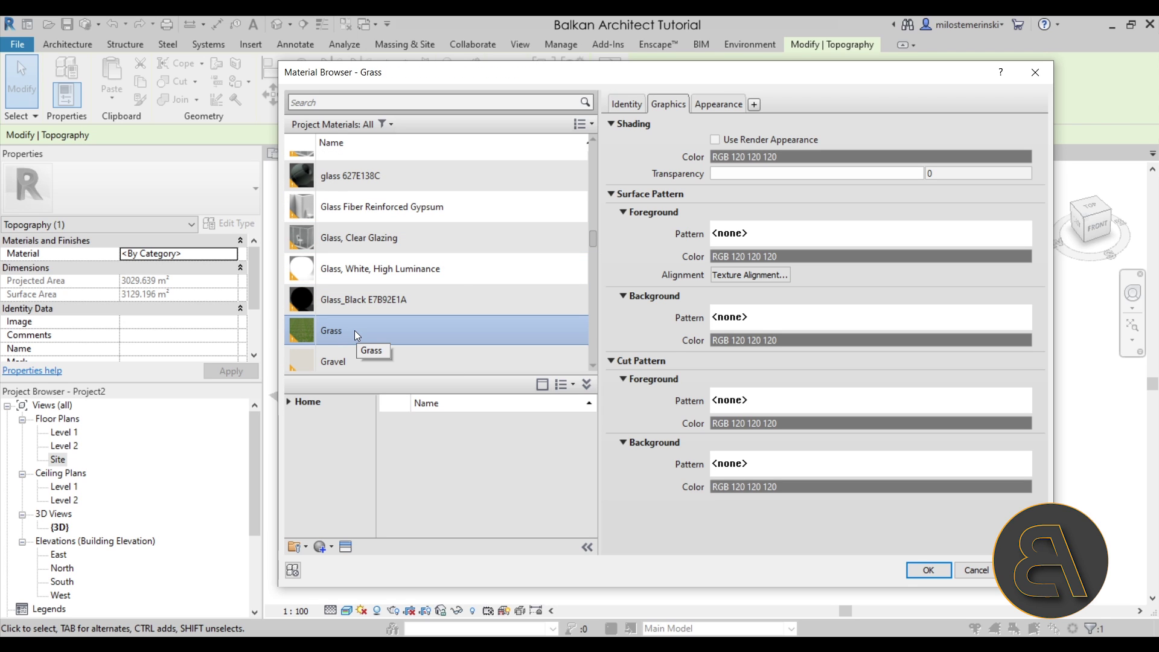
pyautogui.click(714, 104)
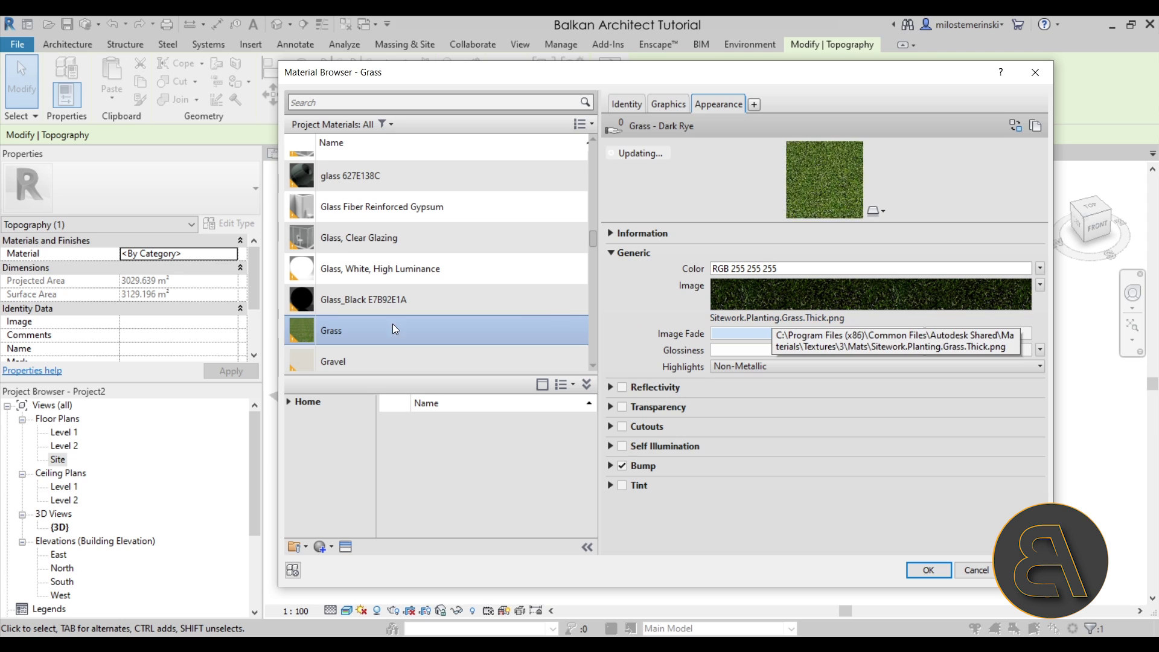
pyautogui.rightClick(331, 324)
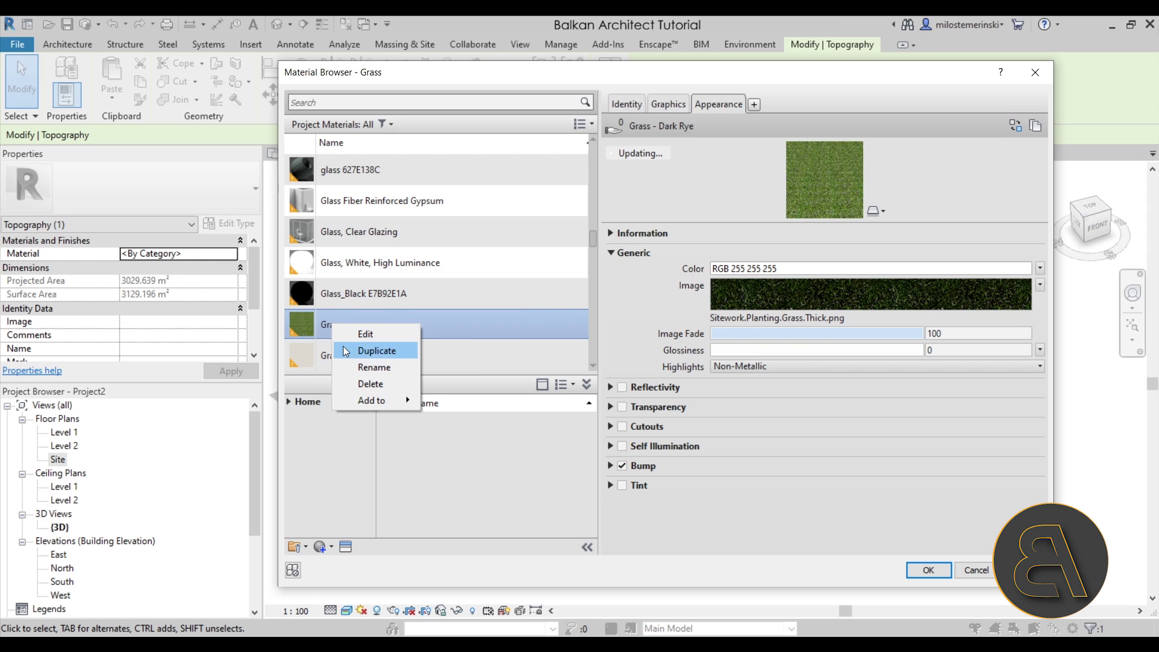
pyautogui.click(362, 350)
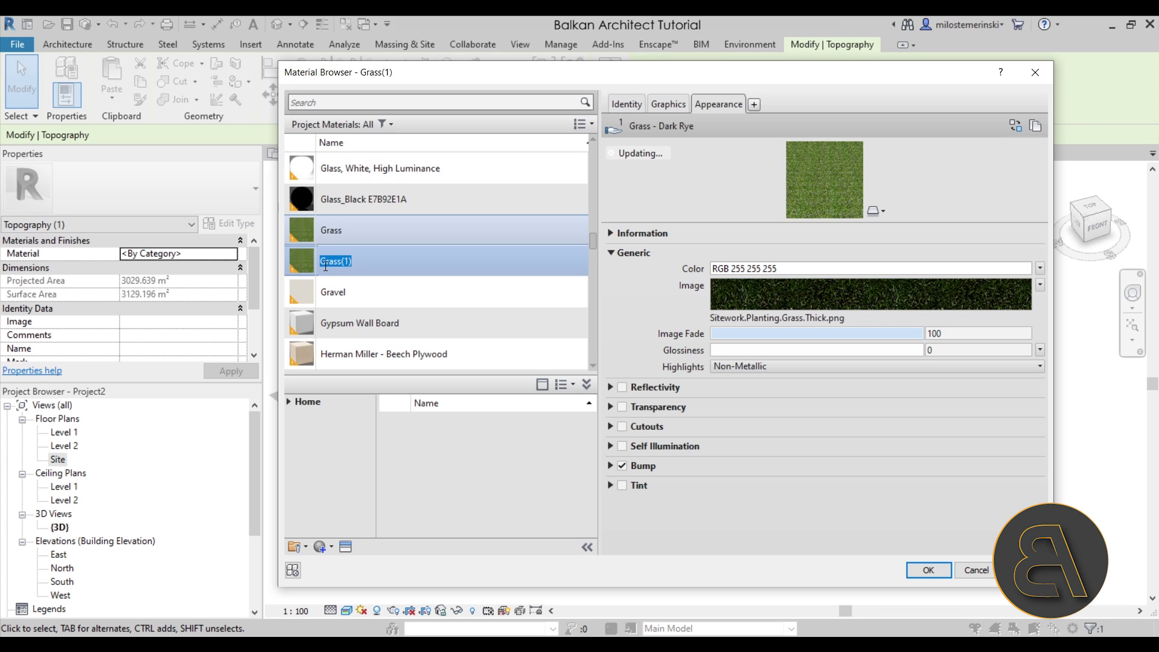
pyautogui.write('Satelite Imge')
pyautogui.press('Return')
pyautogui.scroll(-2, 350, 279)
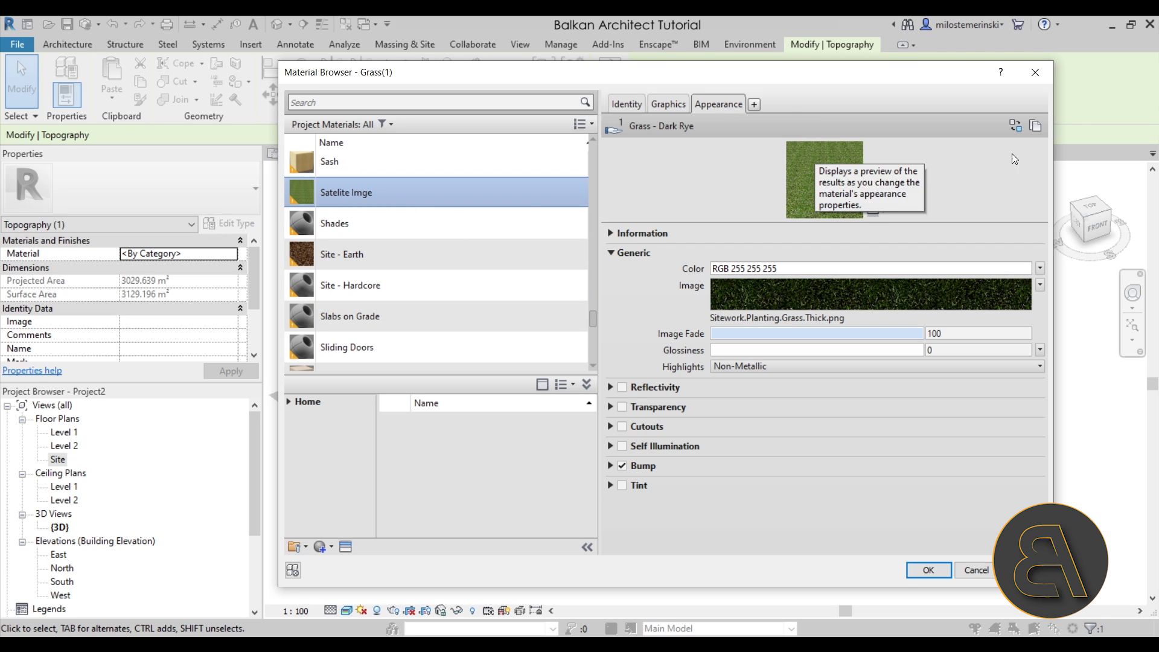
# - Duplicate the material's appearance asset and replace its image with Satelite Image.JPG from the Desktop
pyautogui.click(1038, 126)
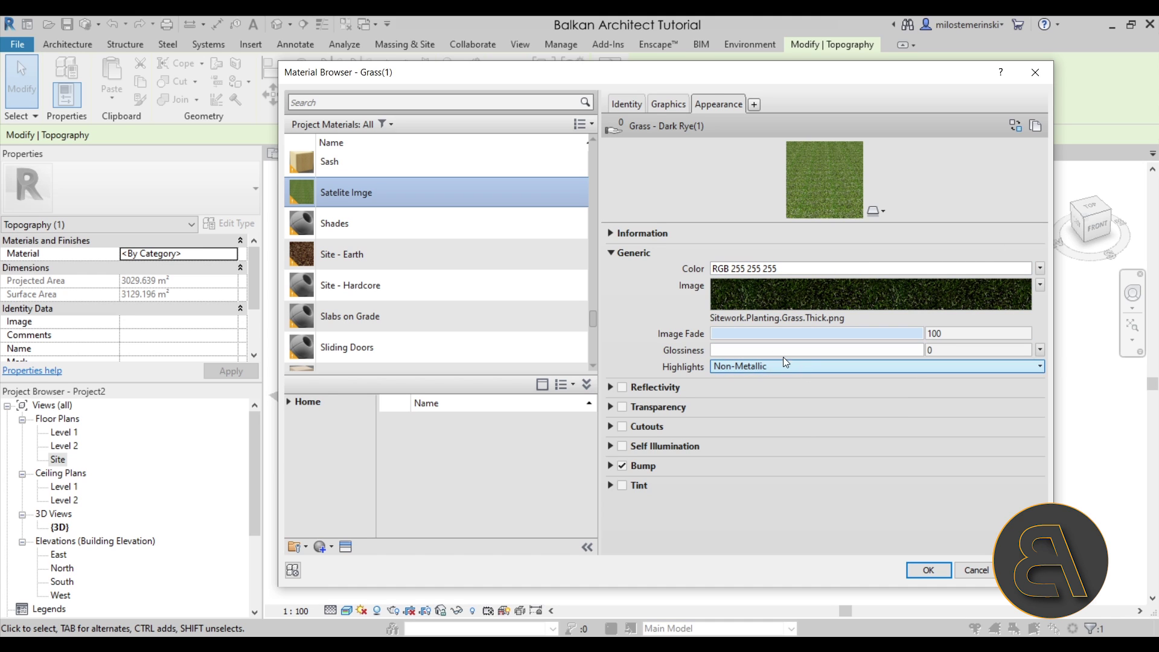
pyautogui.click(750, 318)
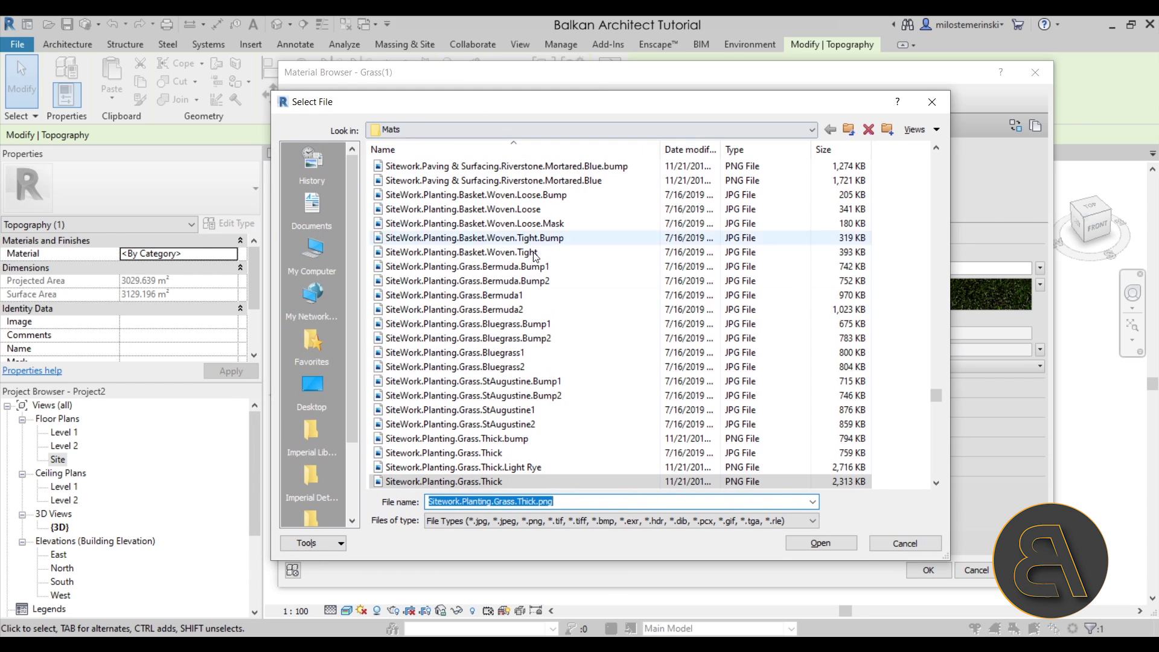
pyautogui.click(323, 389)
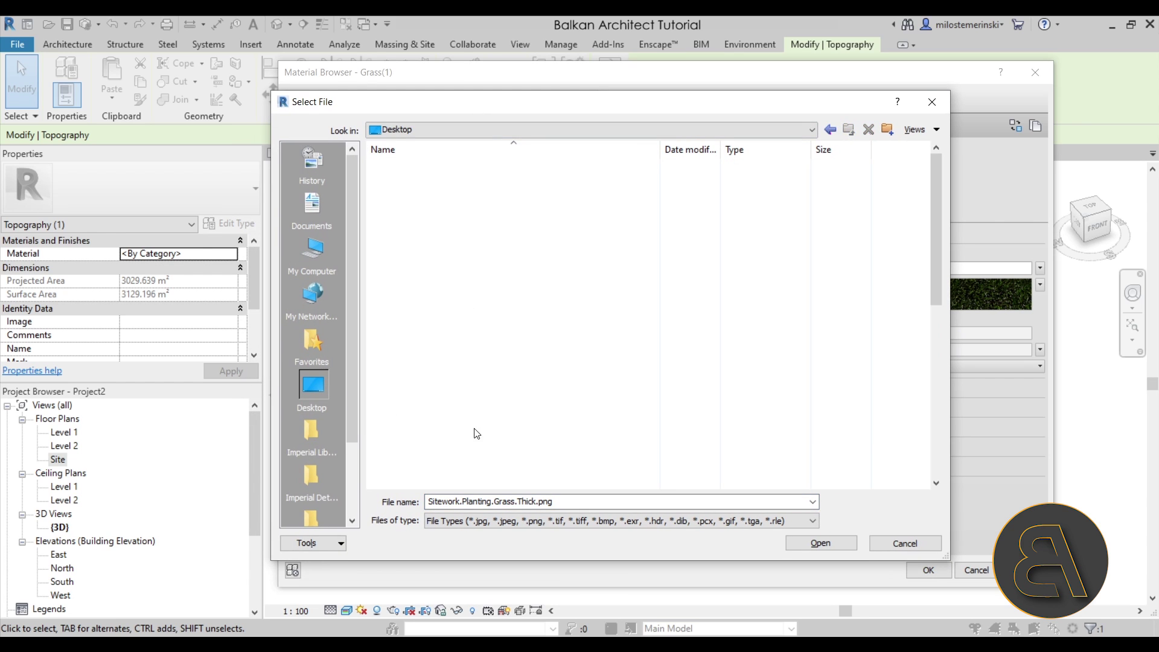
pyautogui.scroll(-10, 424, 474)
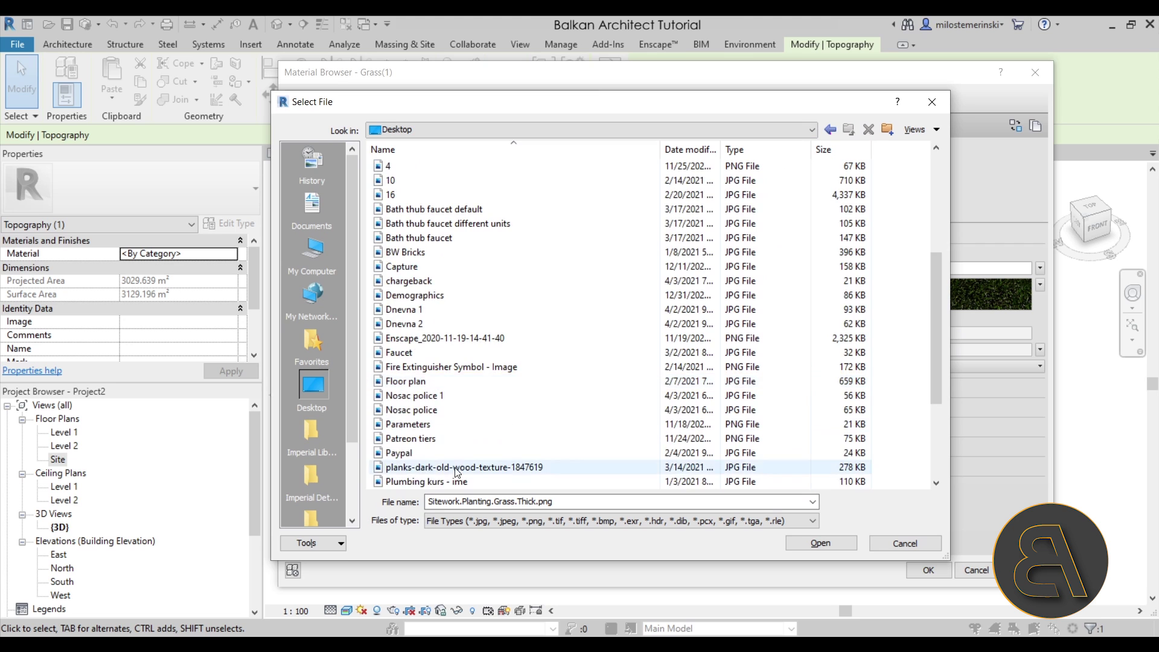
pyautogui.click(421, 398)
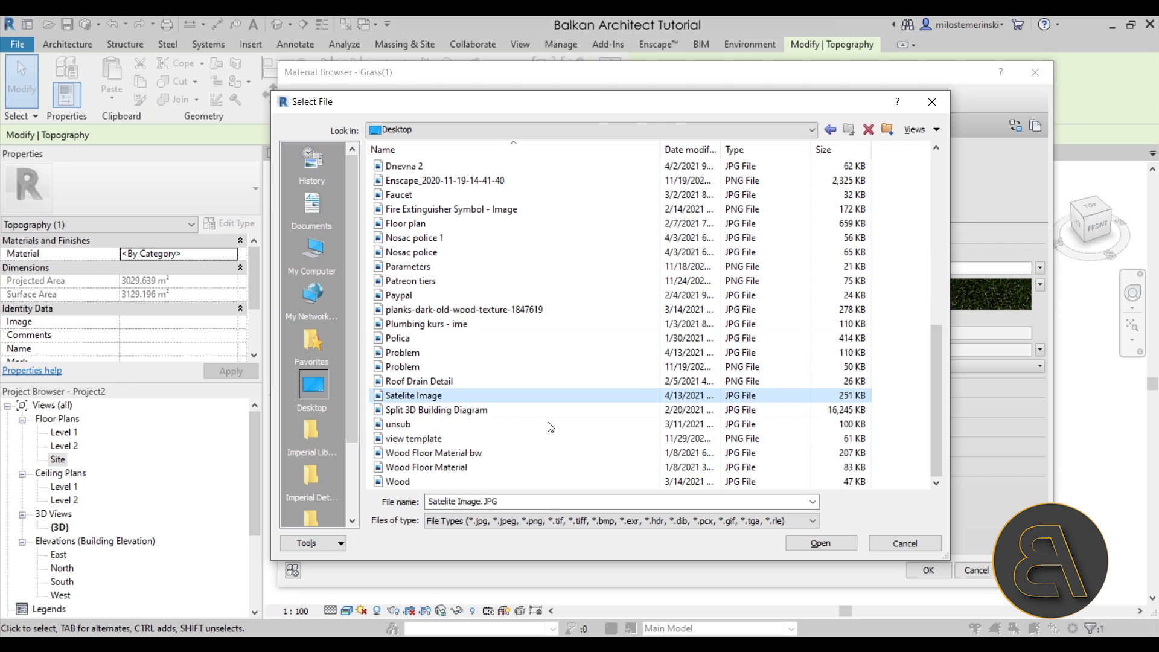
pyautogui.click(830, 543)
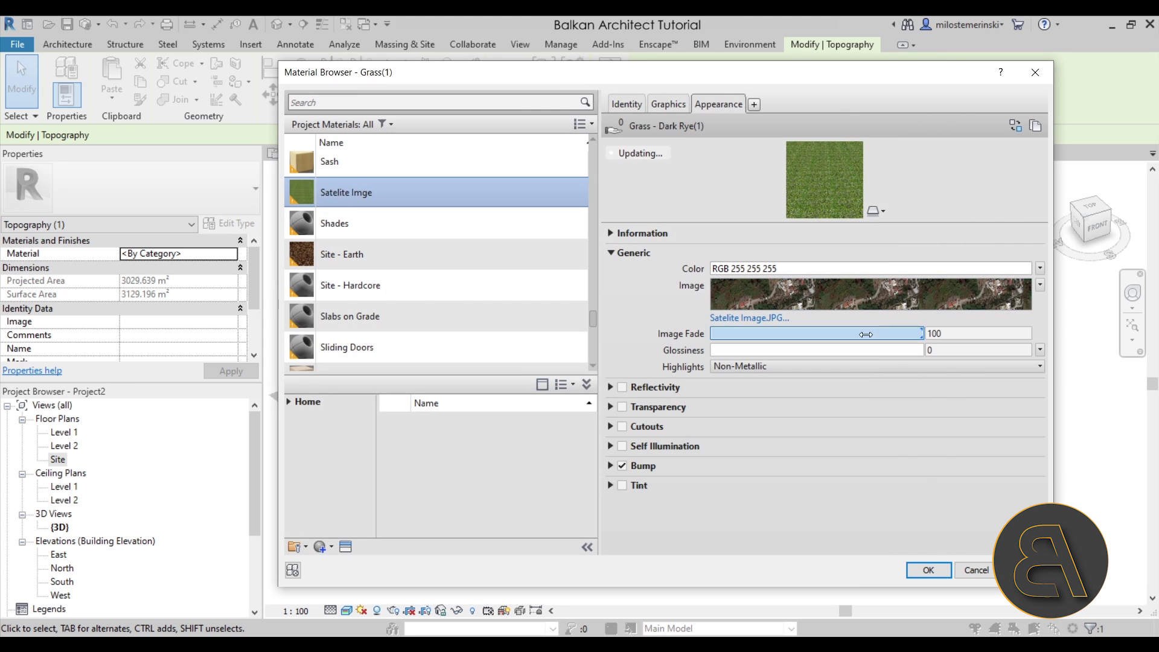
# - Edit the satellite image's texture and raise its brightness to 100
pyautogui.moveTo(953, 294)
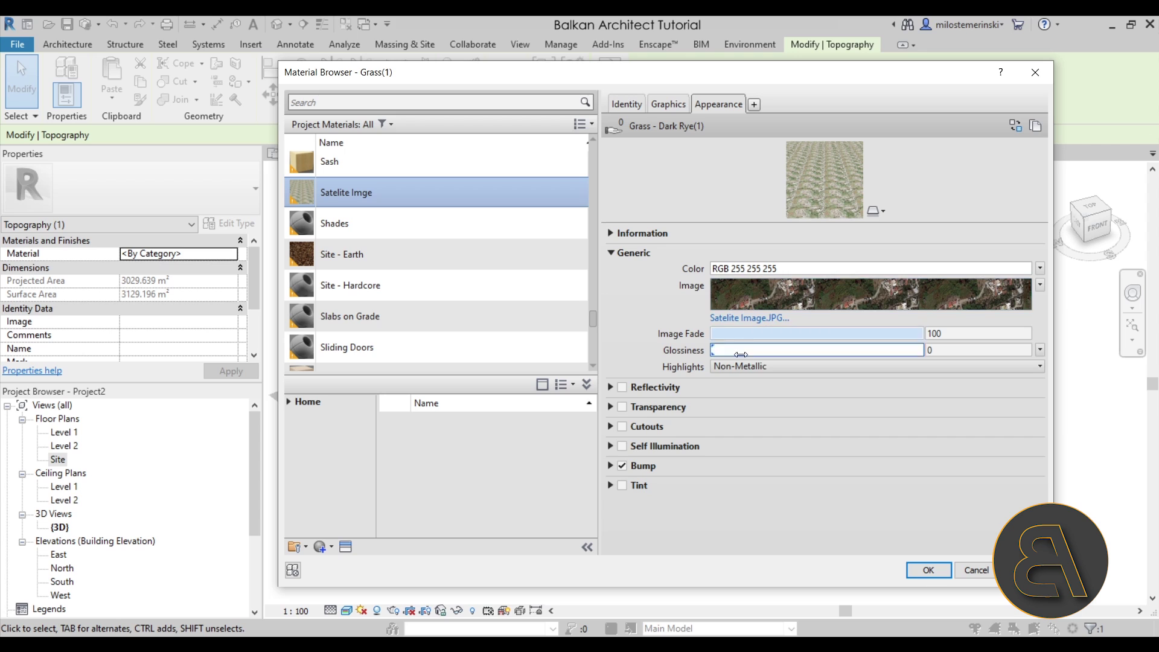
pyautogui.click(1041, 286)
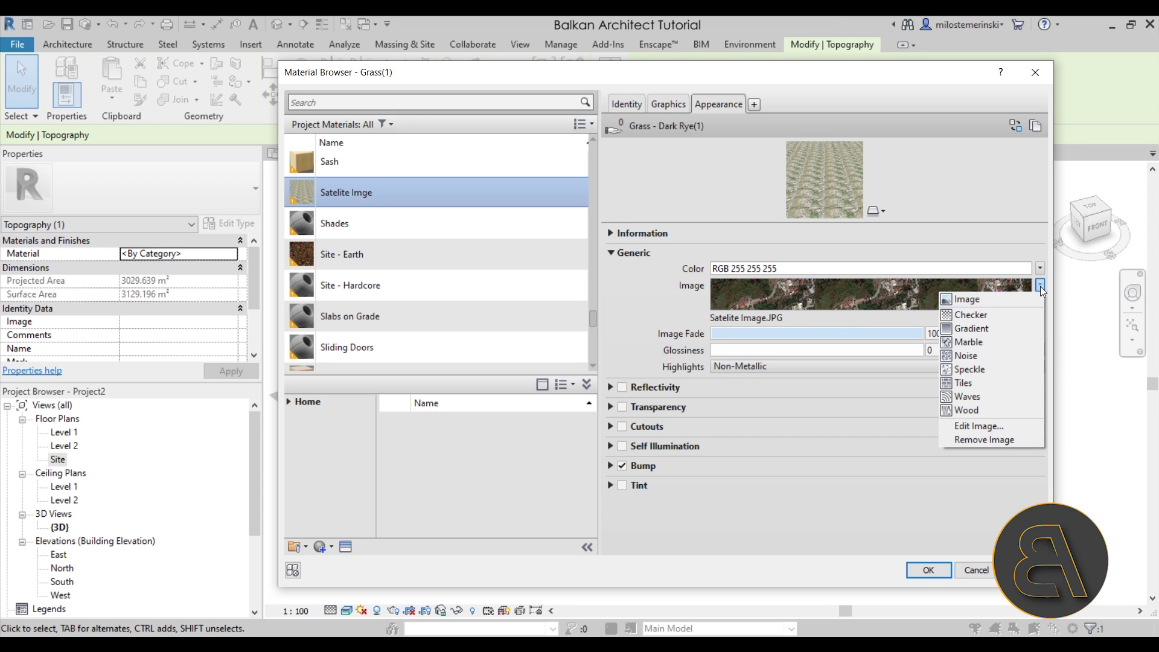
pyautogui.click(953, 425)
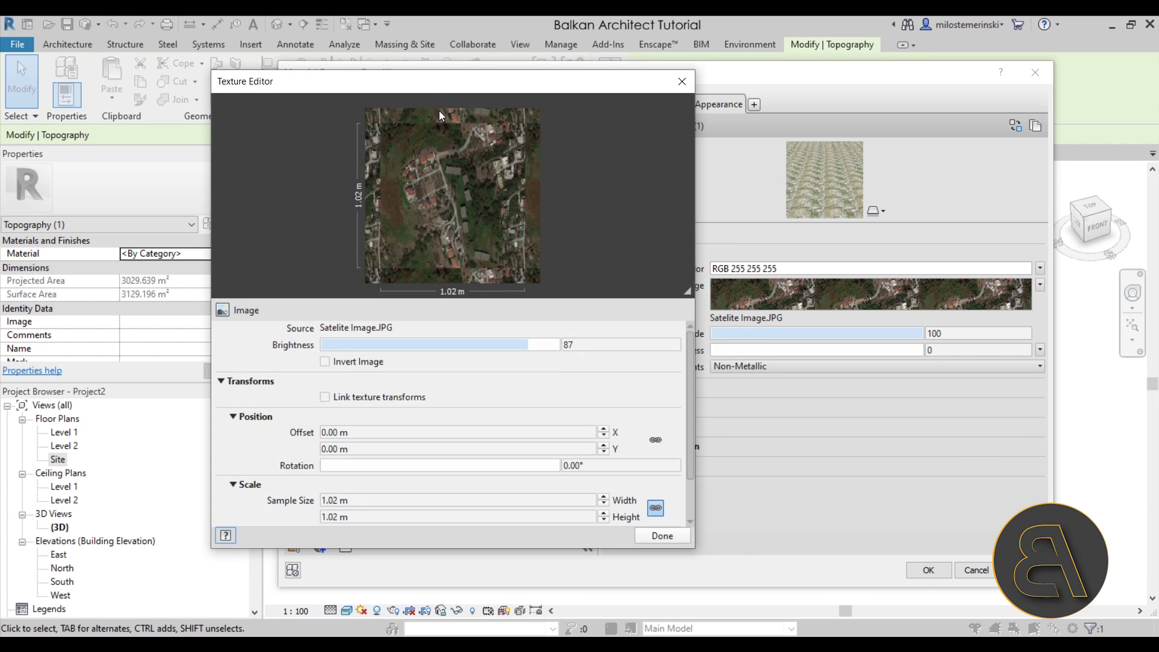
pyautogui.moveTo(428, 83); pyautogui.dragTo(510, 95)
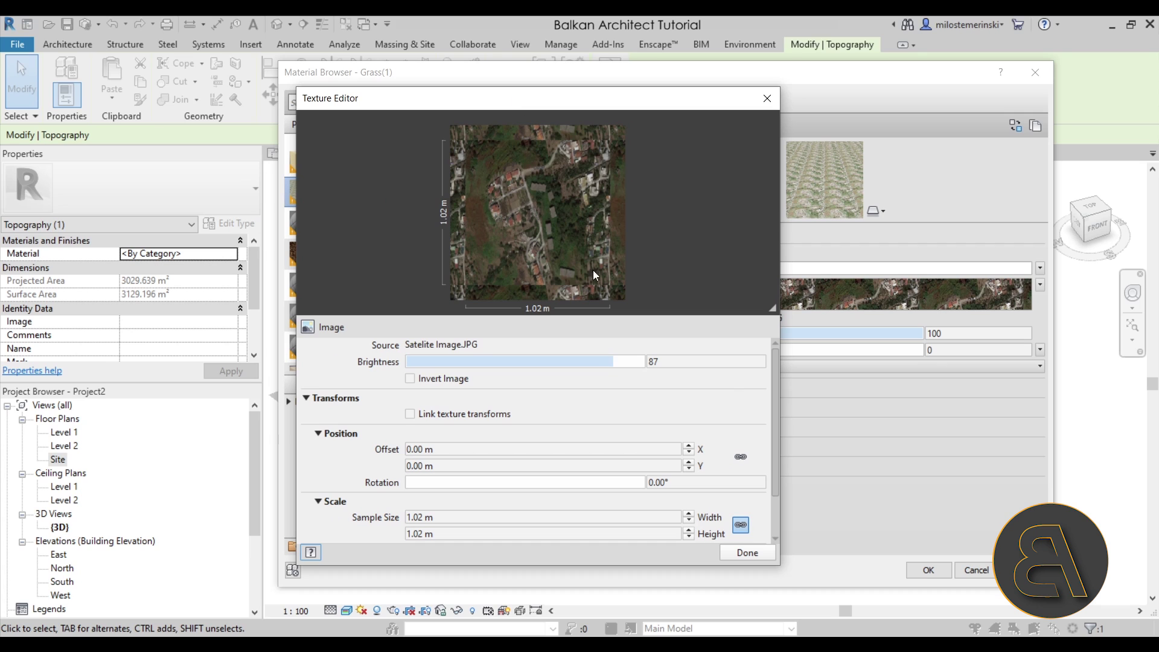
pyautogui.moveTo(616, 363); pyautogui.dragTo(645, 362)
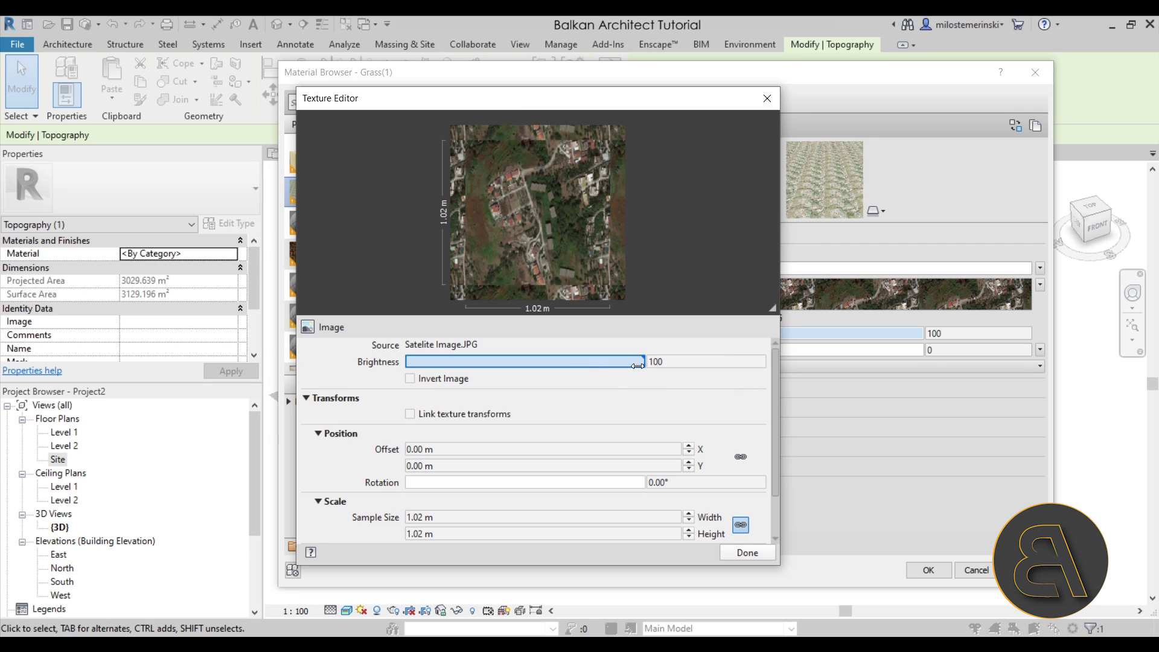
# - Set both the horizontal and vertical repeat of the texture to None
pyautogui.scroll(-1, 615, 403)
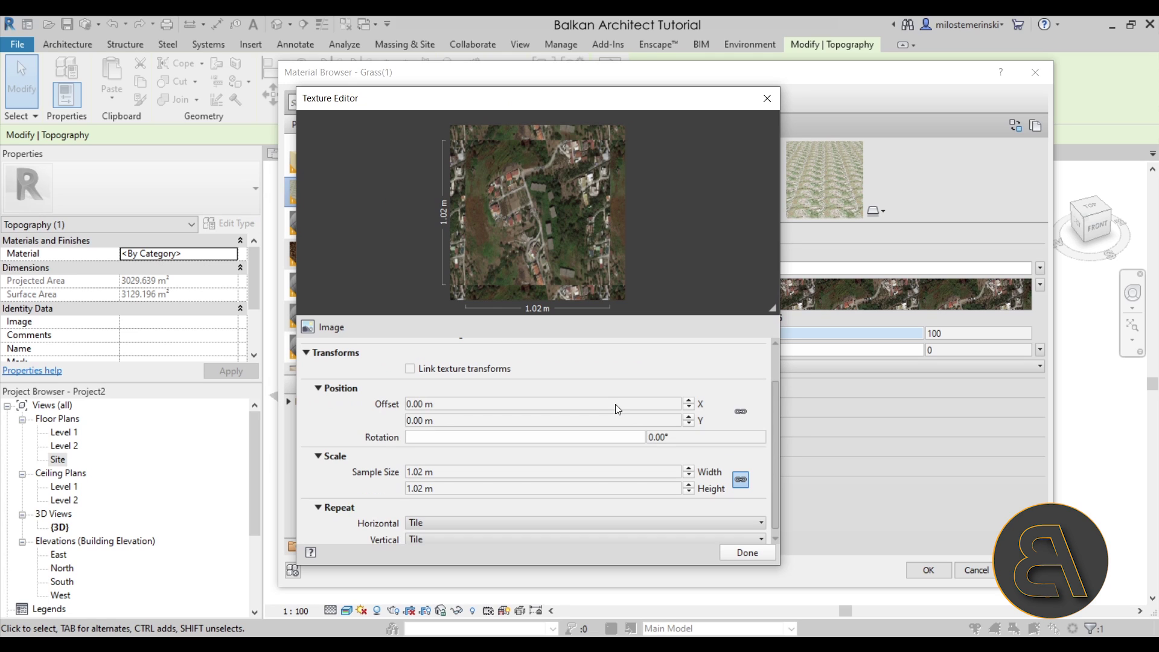
pyautogui.scroll(-1, 349, 418)
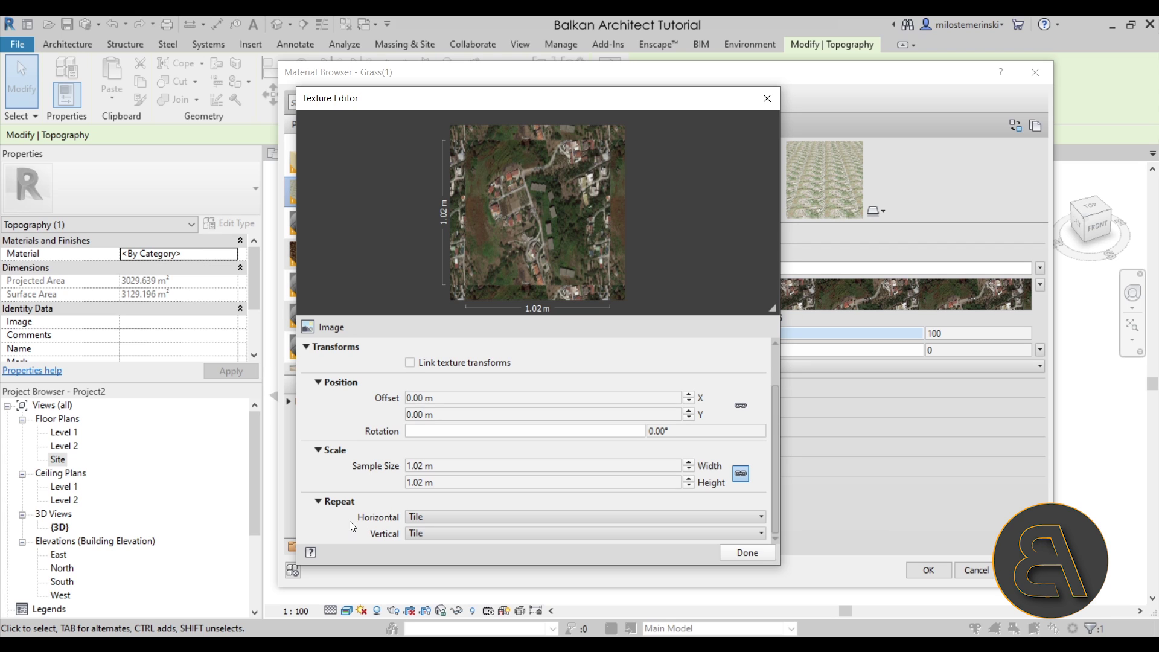
pyautogui.click(432, 517)
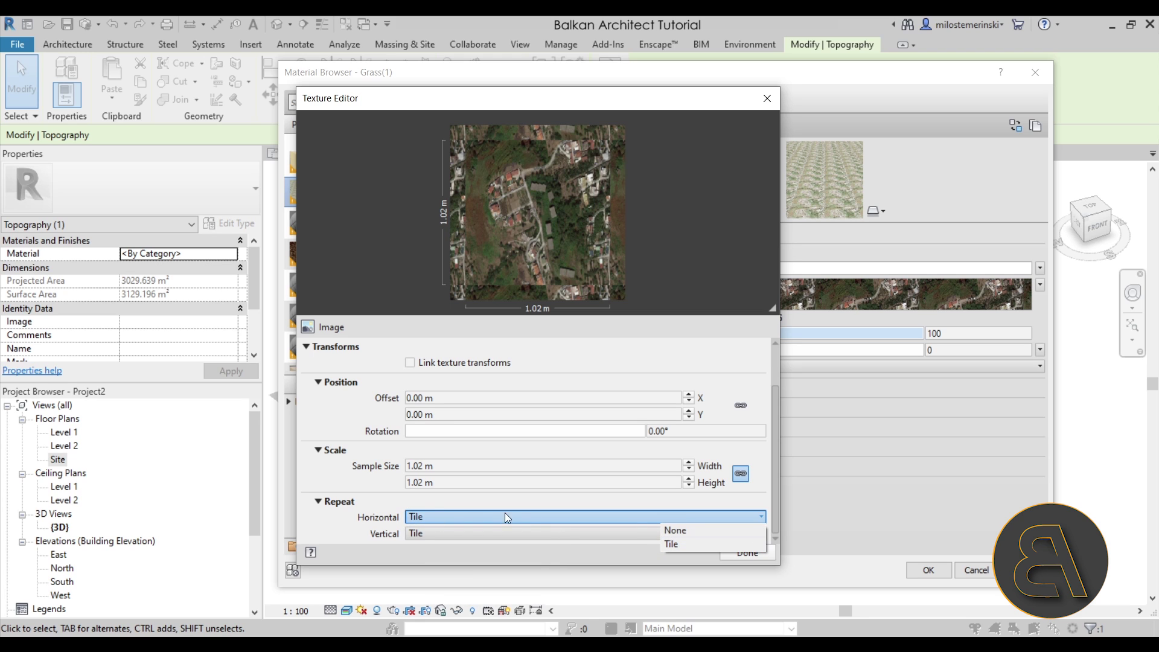
pyautogui.click(673, 531)
pyautogui.click(629, 534)
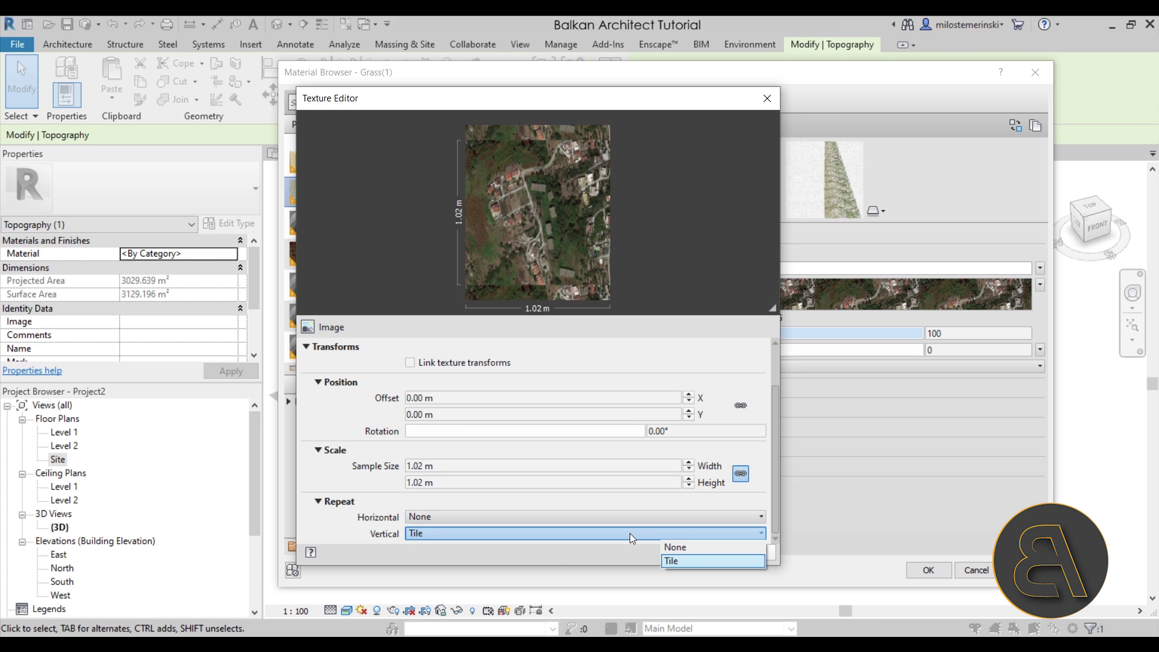
pyautogui.click(675, 547)
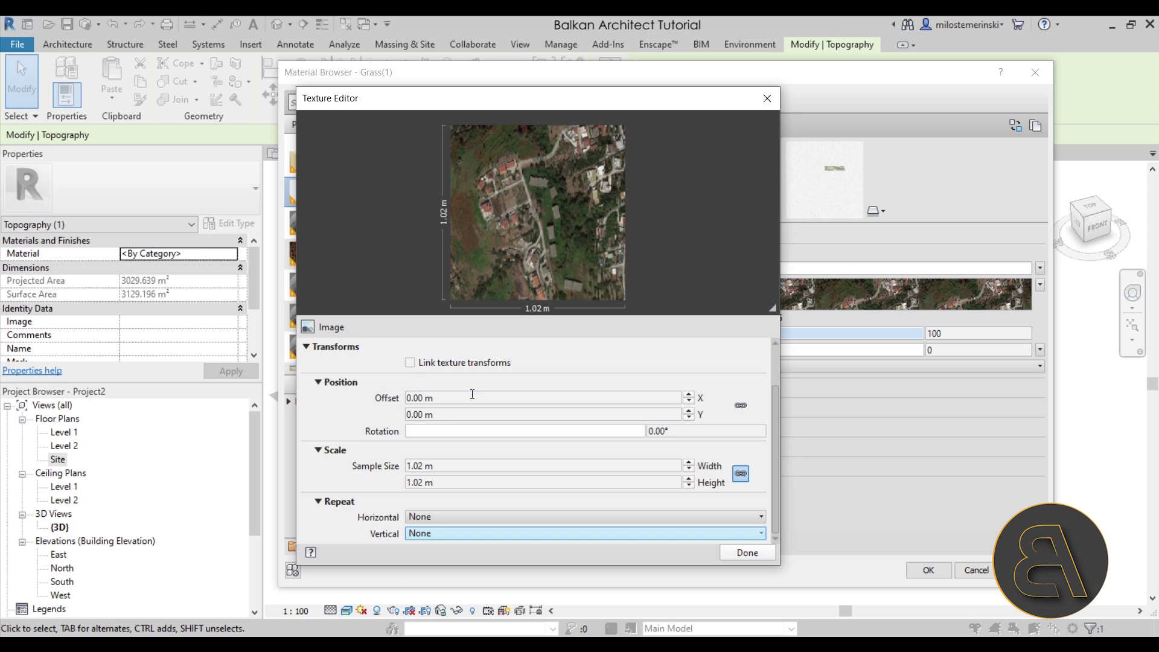
# - Set the texture's sample size to 200 m wide and 150 m high with width and height unlinked
pyautogui.click(446, 465)
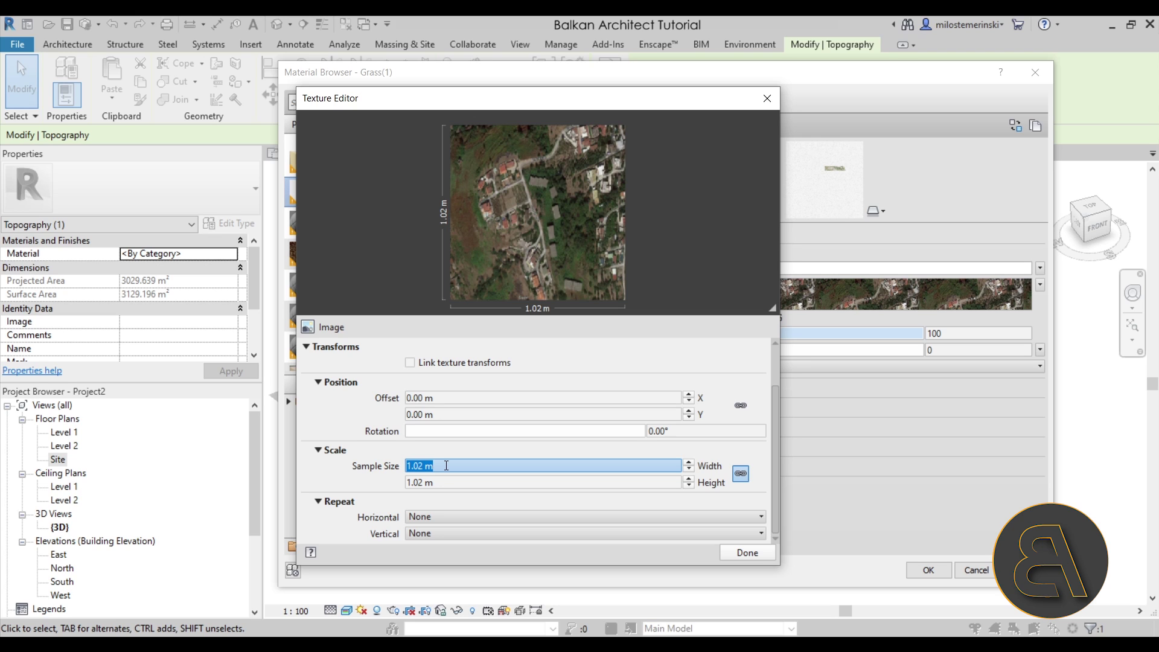
pyautogui.write('200')
pyautogui.click(446, 483)
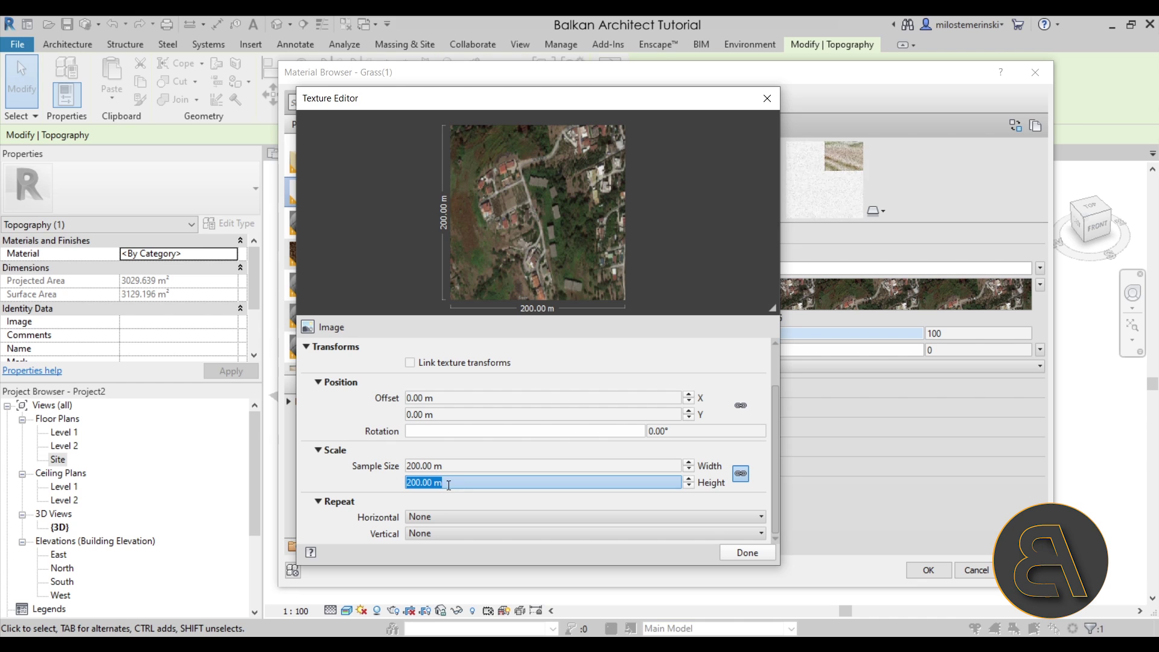
pyautogui.click(421, 483)
pyautogui.click(745, 480)
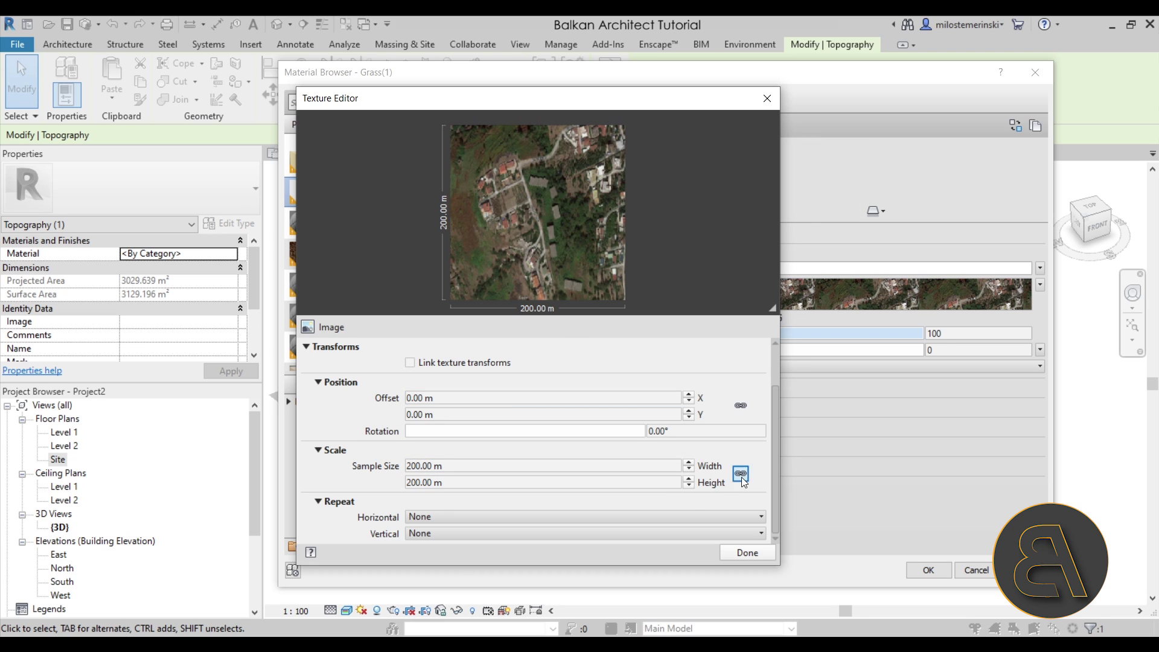
pyautogui.doubleClick(459, 480)
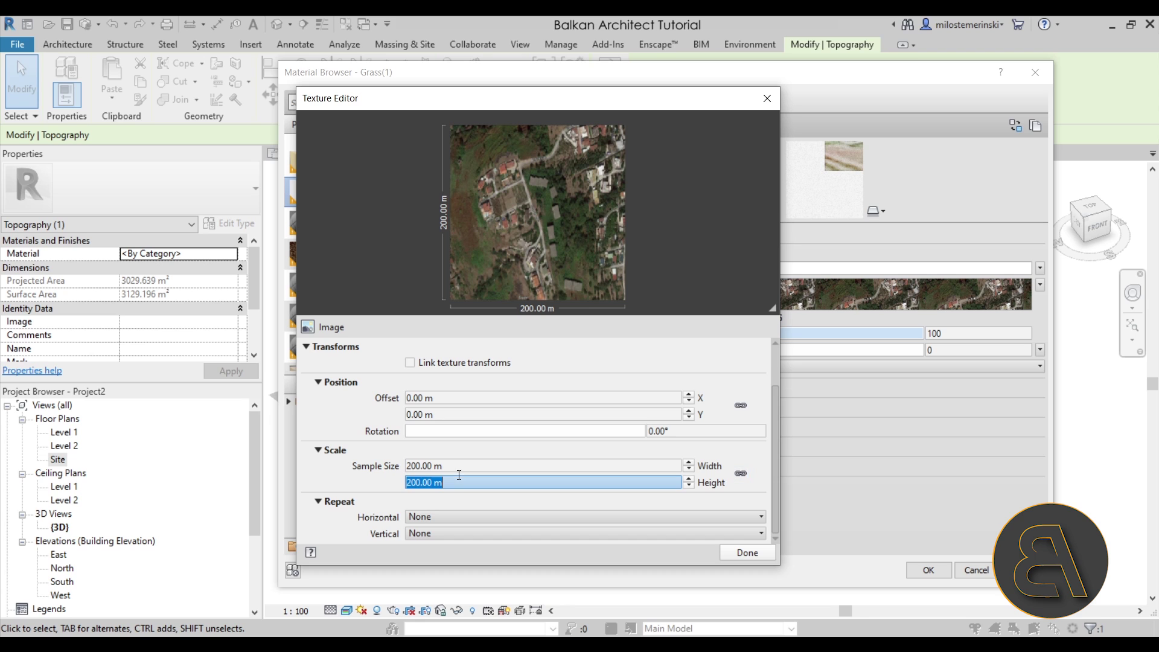
pyautogui.write('150')
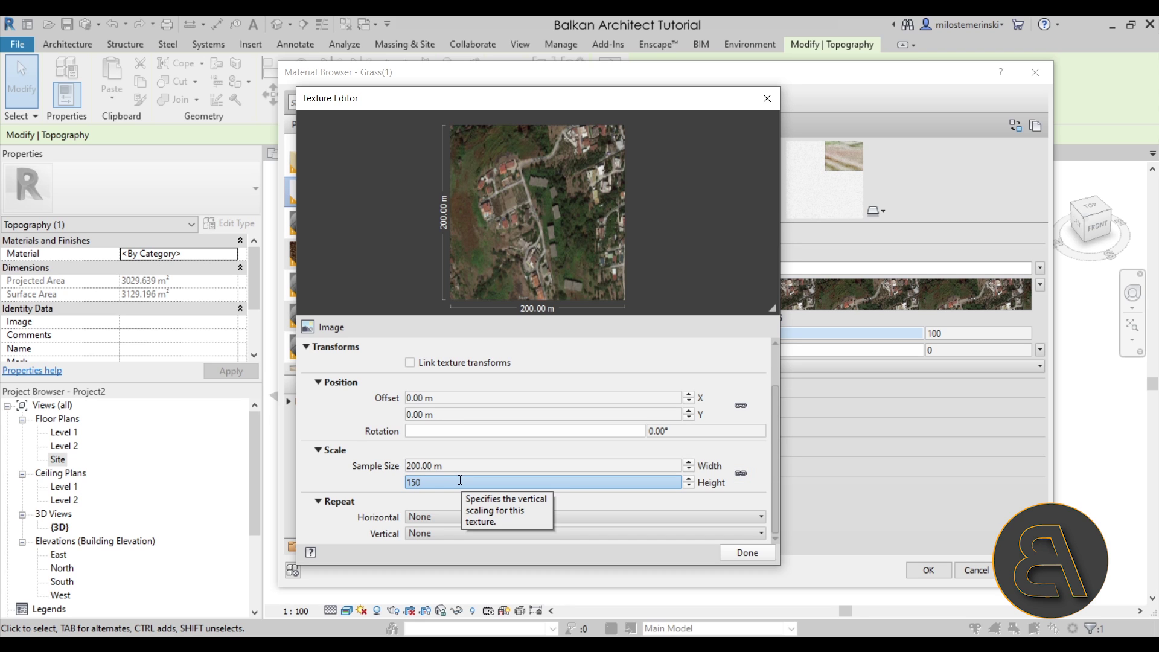
pyautogui.press('Return')
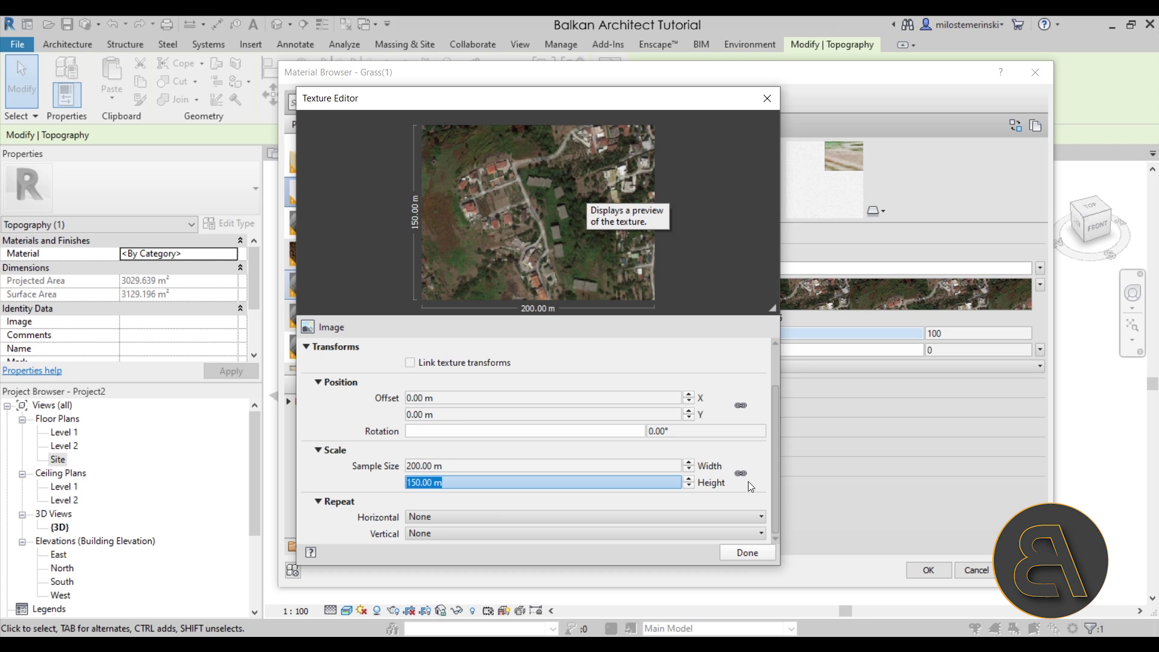
# - Accept the texture settings, apply the Satelite Imge material to the toposurface and deselect it
pyautogui.click(746, 552)
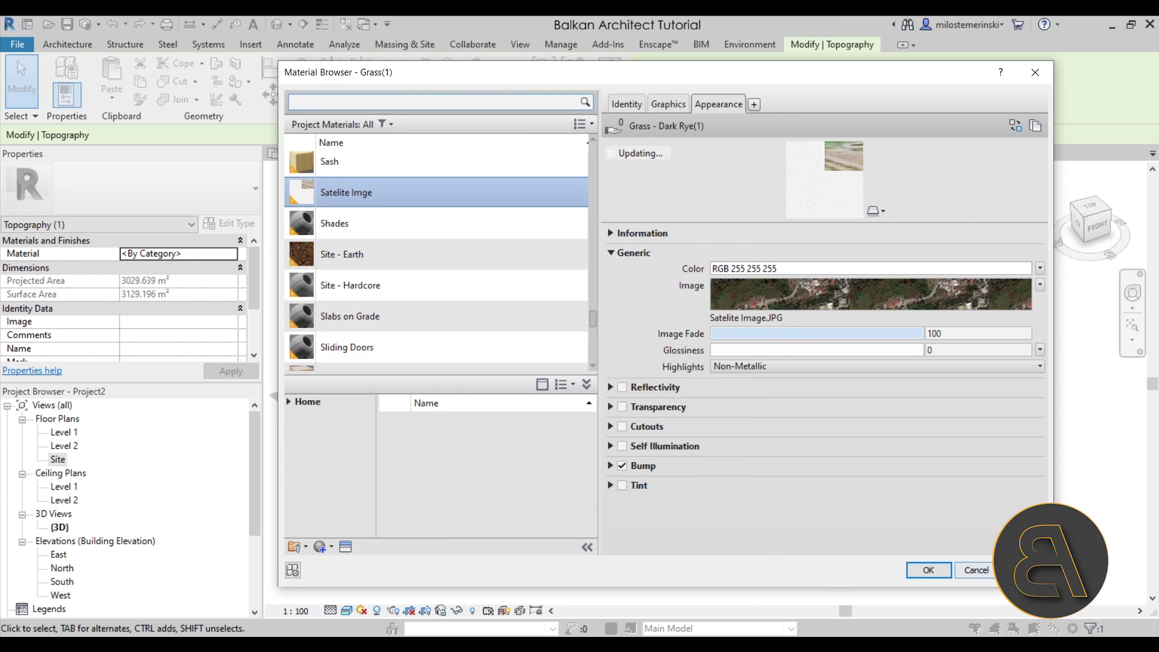
pyautogui.click(930, 571)
pyautogui.click(766, 544)
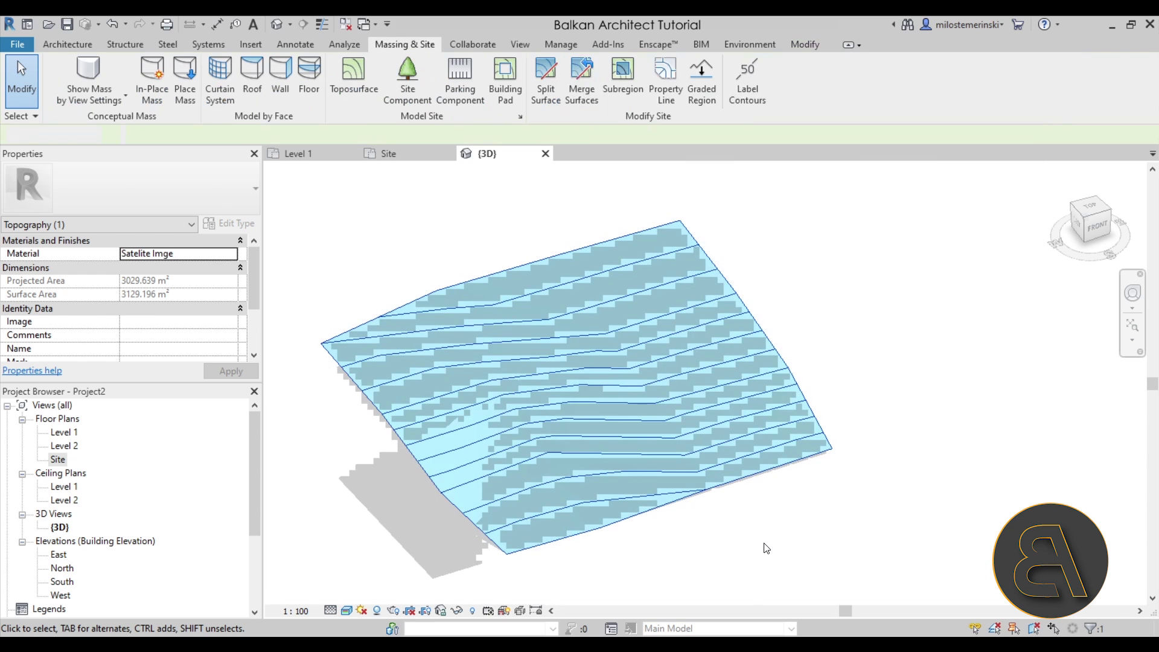
pyautogui.keyDown('shift'); pyautogui.moveTo(766, 545); pyautogui.dragTo(661, 433, button='middle'); pyautogui.keyUp('shift')
pyautogui.click(610, 430)
pyautogui.press('Escape')
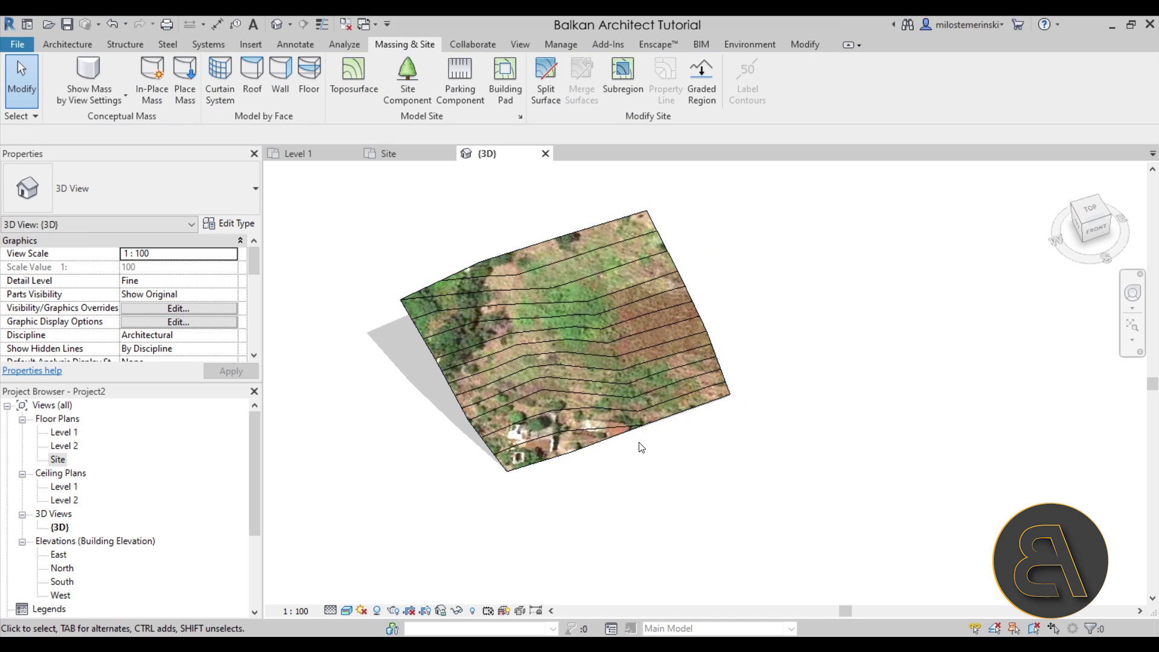
pyautogui.click(625, 439)
pyautogui.click(621, 482)
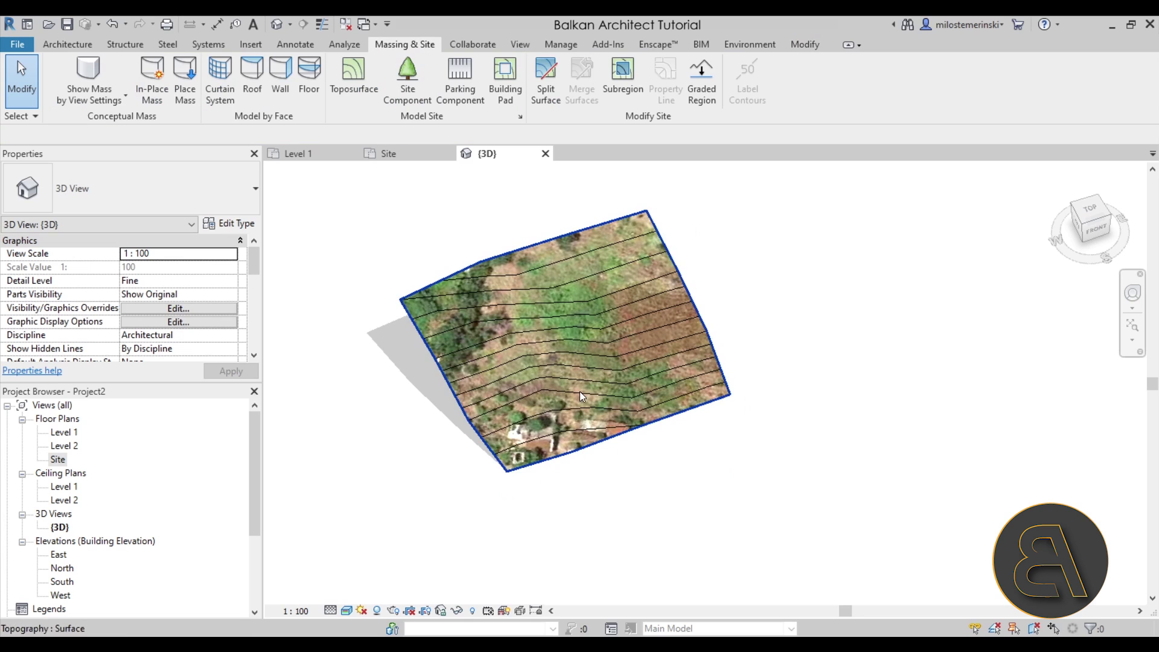
# - Compare the 3D view in the Hidden Line visual style, then return it to Realistic
pyautogui.click(347, 611)
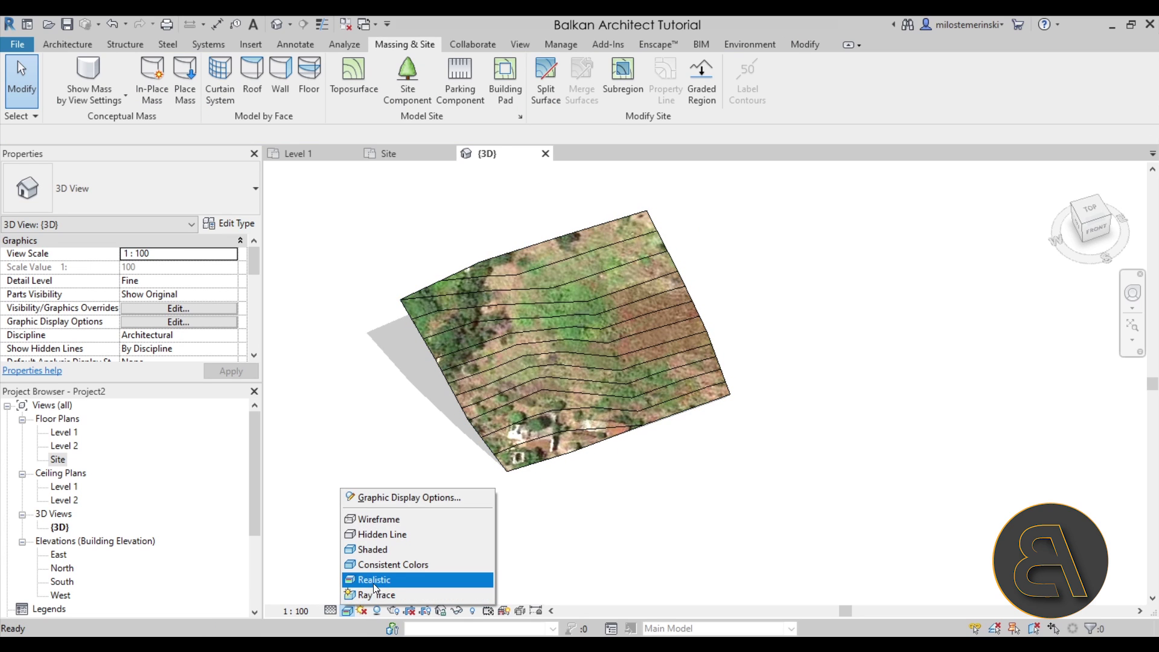
pyautogui.click(679, 537)
pyautogui.click(615, 452)
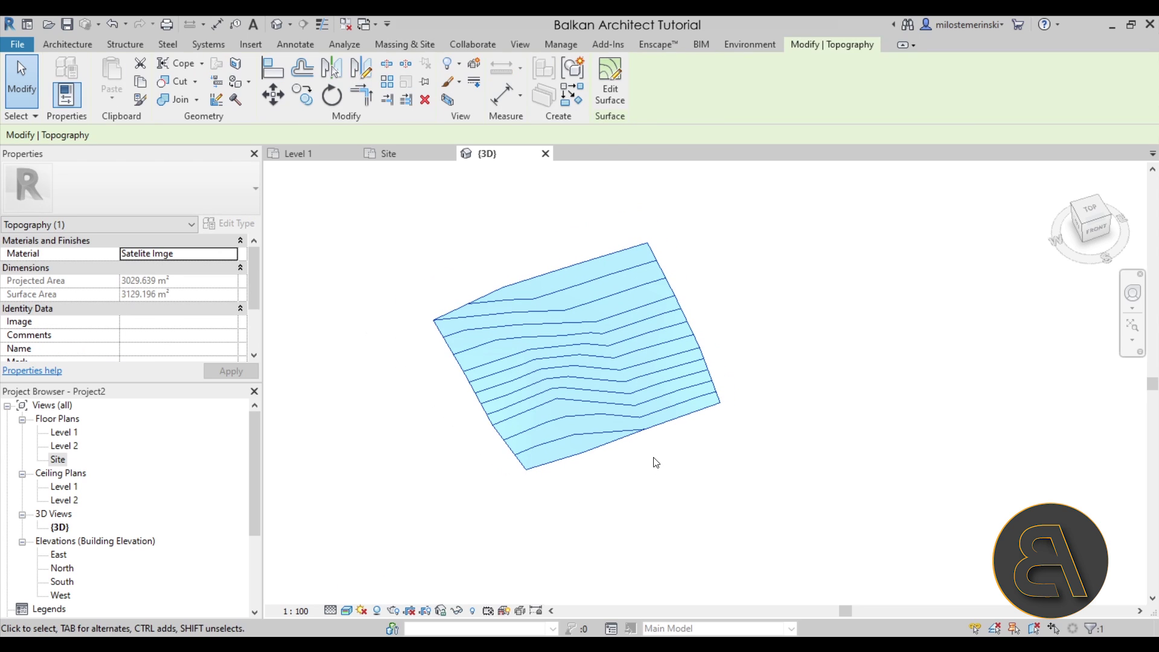
pyautogui.click(346, 610)
pyautogui.click(380, 535)
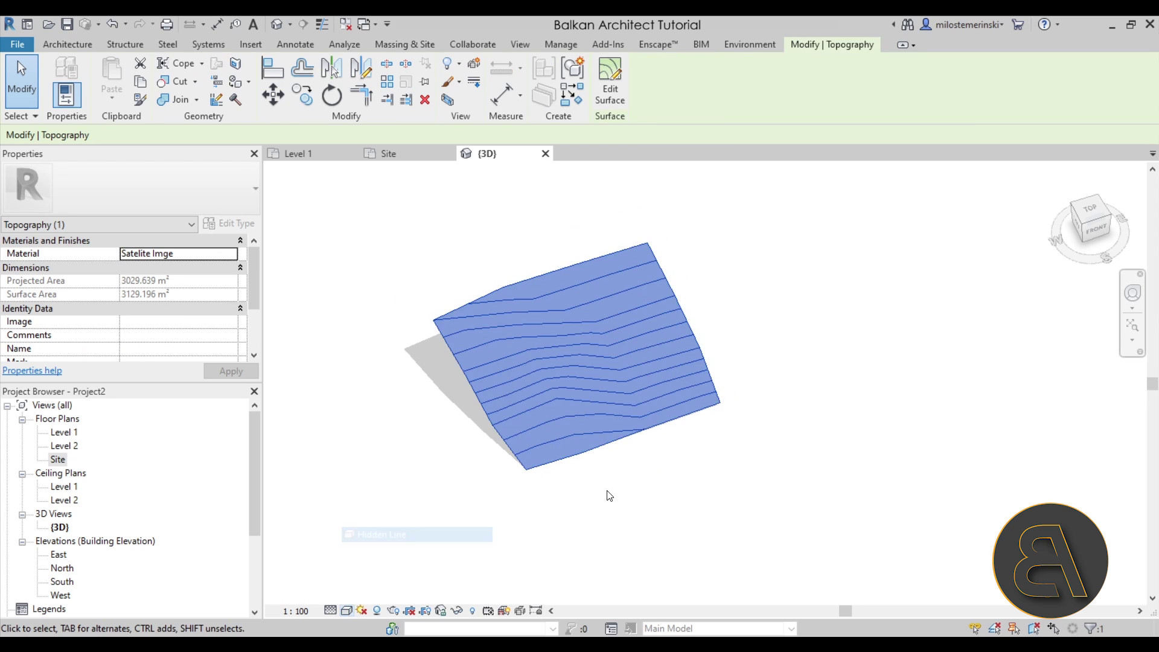
pyautogui.click(608, 497)
pyautogui.click(347, 610)
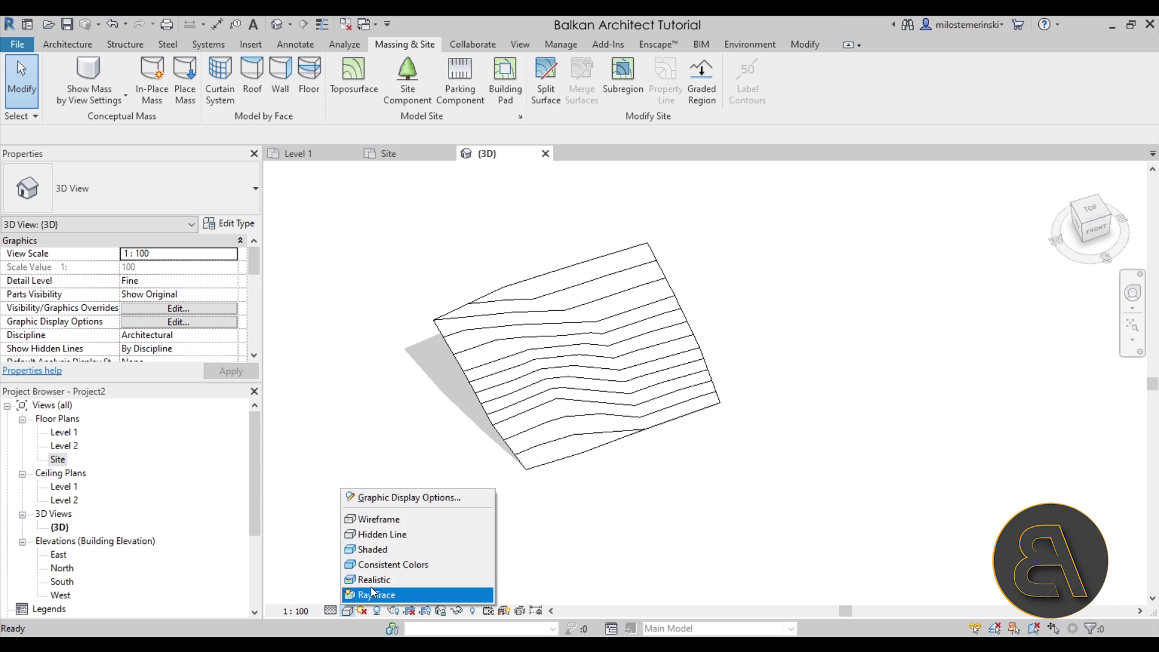
pyautogui.click(374, 578)
# - Edit the toposurface and move its eastern edge points outward to the east
pyautogui.click(532, 462)
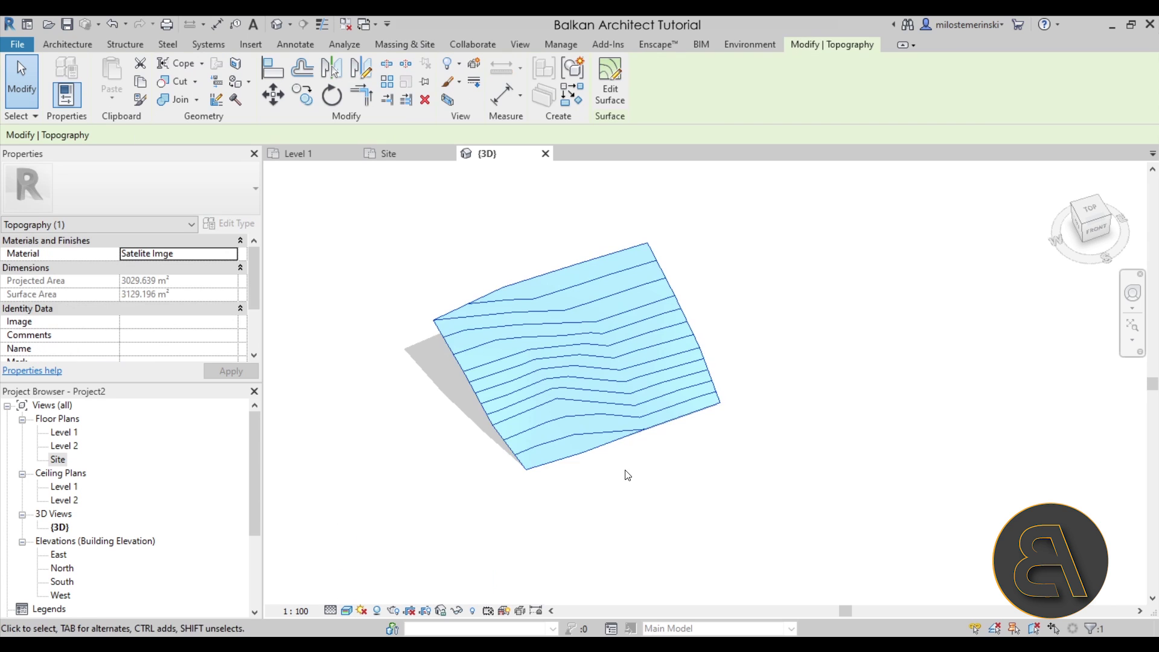
pyautogui.keyDown('shift'); pyautogui.moveTo(627, 473); pyautogui.dragTo(546, 474, button='middle'); pyautogui.keyUp('shift')
pyautogui.click(622, 103)
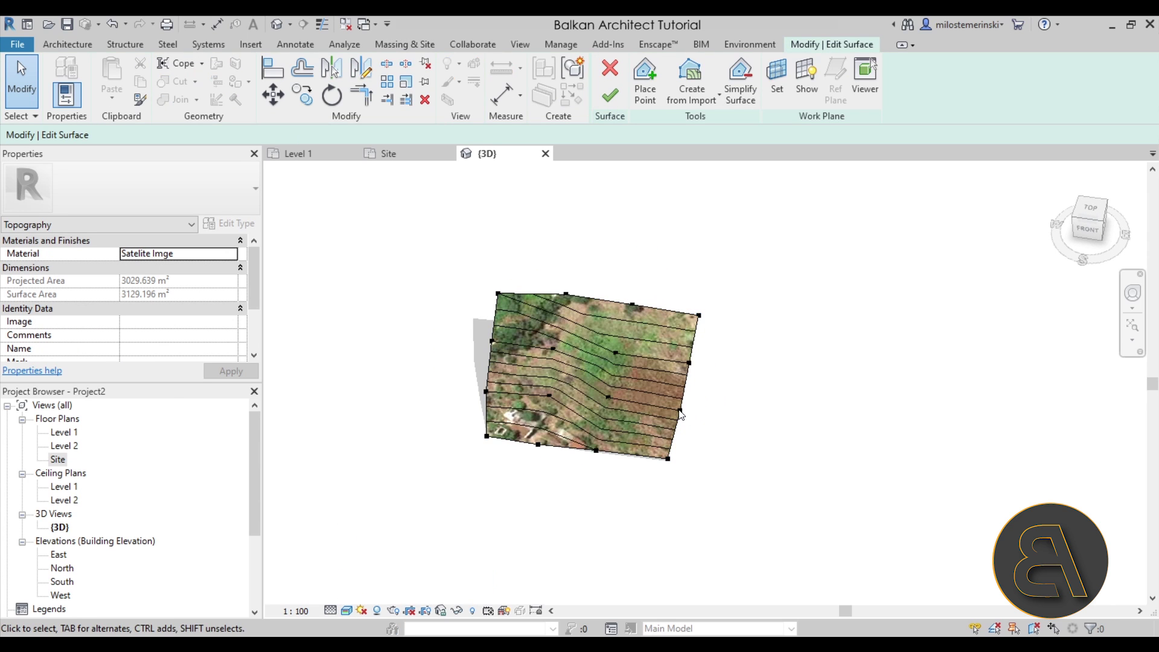
pyautogui.keyDown('shift'); pyautogui.moveTo(683, 321); pyautogui.dragTo(719, 383, button='middle'); pyautogui.keyUp('shift')
pyautogui.moveTo(640, 257); pyautogui.dragTo(737, 539)
pyautogui.moveTo(690, 436); pyautogui.dragTo(838, 433)
# - Move the western edge points outward to the west and spread the inner columns of points apart
pyautogui.click(441, 267)
pyautogui.moveTo(440, 266); pyautogui.dragTo(542, 511)
pyautogui.moveTo(504, 446); pyautogui.dragTo(341, 458)
pyautogui.moveTo(531, 290); pyautogui.dragTo(477, 449)
pyautogui.moveTo(581, 310); pyautogui.dragTo(703, 441)
pyautogui.scroll(-2, 664, 459)
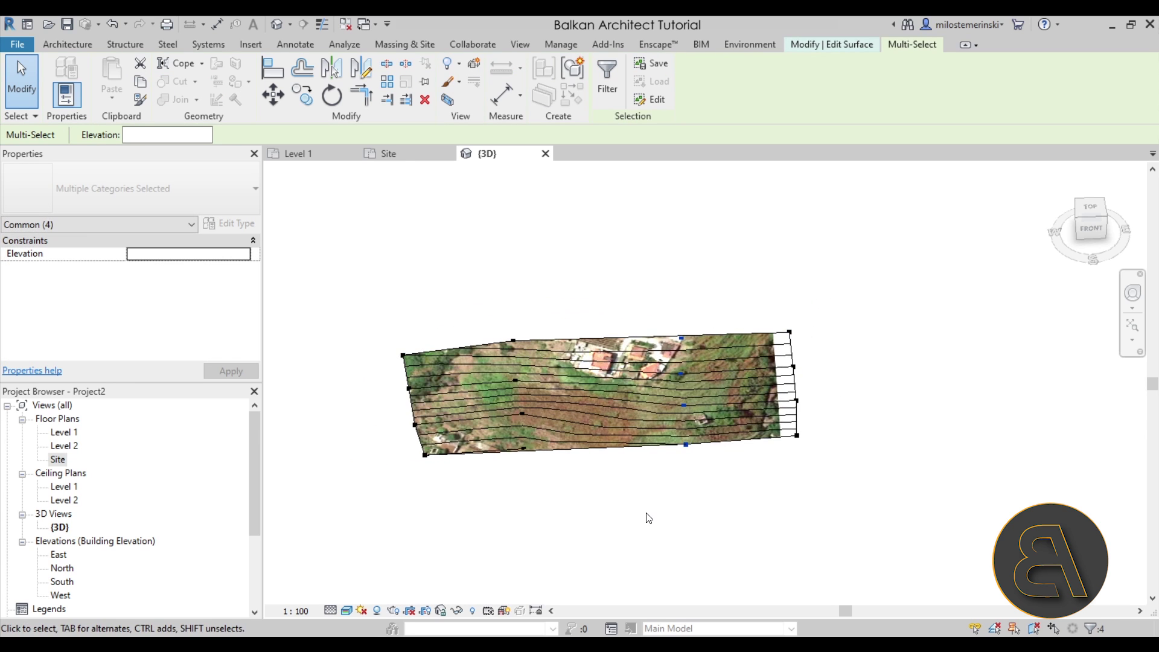
# - Move the northernmost row of surface points farther north and the southernmost row farther south
pyautogui.click(637, 502)
pyautogui.keyDown('shift'); pyautogui.moveTo(636, 502); pyautogui.dragTo(607, 506, button='middle'); pyautogui.keyUp('shift')
pyautogui.moveTo(342, 284); pyautogui.dragTo(955, 368)
pyautogui.moveTo(793, 329); pyautogui.dragTo(793, 231)
pyautogui.click(393, 485)
pyautogui.moveTo(367, 436); pyautogui.dragTo(908, 504)
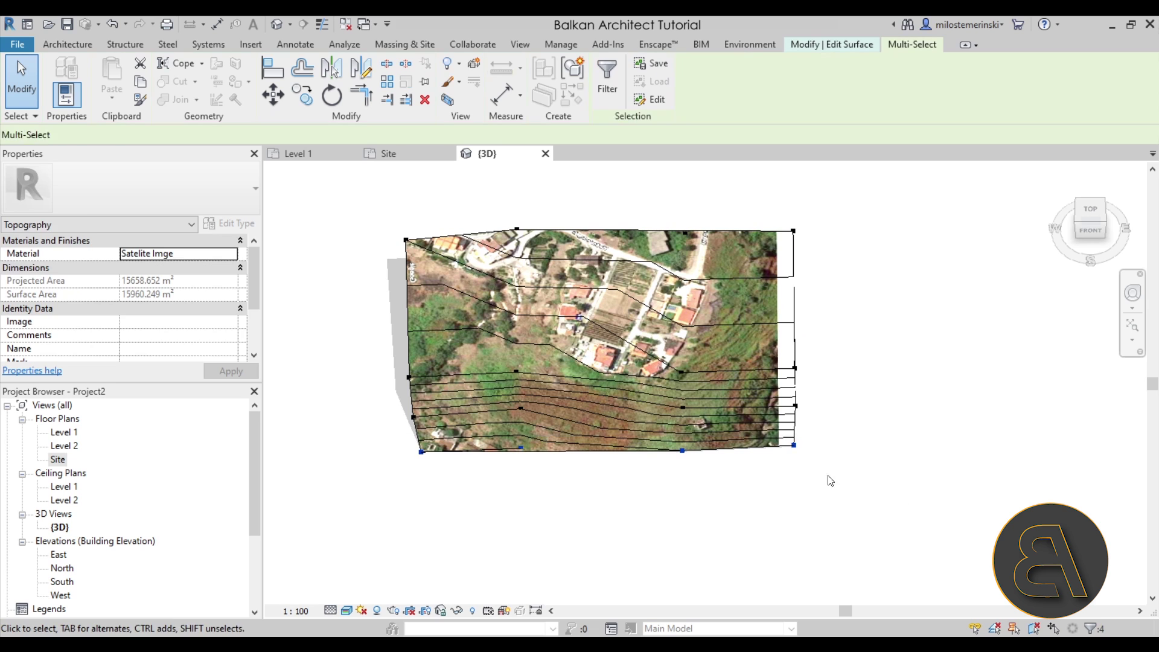
pyautogui.moveTo(794, 445); pyautogui.dragTo(803, 541)
# - Move the two inner rows of surface points apart, one northward and the other southward
pyautogui.click(369, 366)
pyautogui.moveTo(369, 359); pyautogui.dragTo(927, 392)
pyautogui.moveTo(799, 369); pyautogui.dragTo(795, 323)
pyautogui.click(355, 395)
pyautogui.moveTo(355, 387); pyautogui.dragTo(939, 427)
pyautogui.moveTo(796, 406); pyautogui.dragTo(807, 437)
pyautogui.click(717, 448)
pyautogui.keyDown('shift'); pyautogui.moveTo(717, 448); pyautogui.dragTo(629, 346, button='middle'); pyautogui.keyUp('shift')
pyautogui.scroll(4, 543, 407)
pyautogui.scroll(-2, 630, 346)
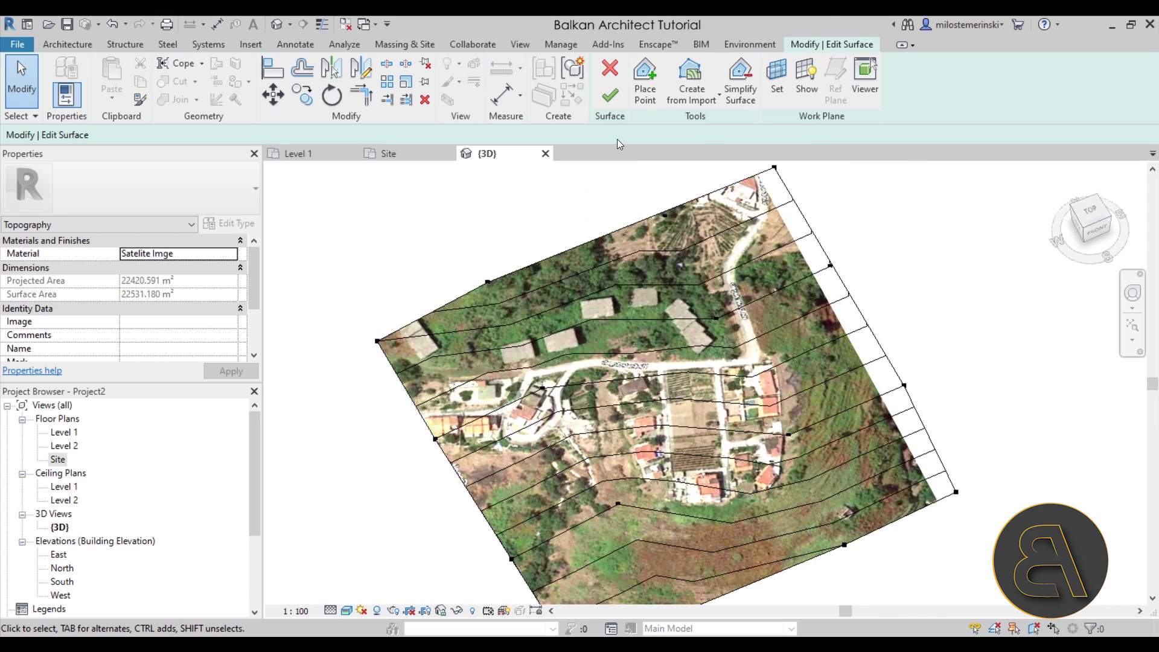
# - Finish editing the toposurface to apply the moved points
pyautogui.click(610, 95)
pyautogui.keyDown('shift'); pyautogui.moveTo(580, 387); pyautogui.dragTo(644, 418, button='middle'); pyautogui.keyUp('shift')
pyautogui.scroll(5, 634, 419)
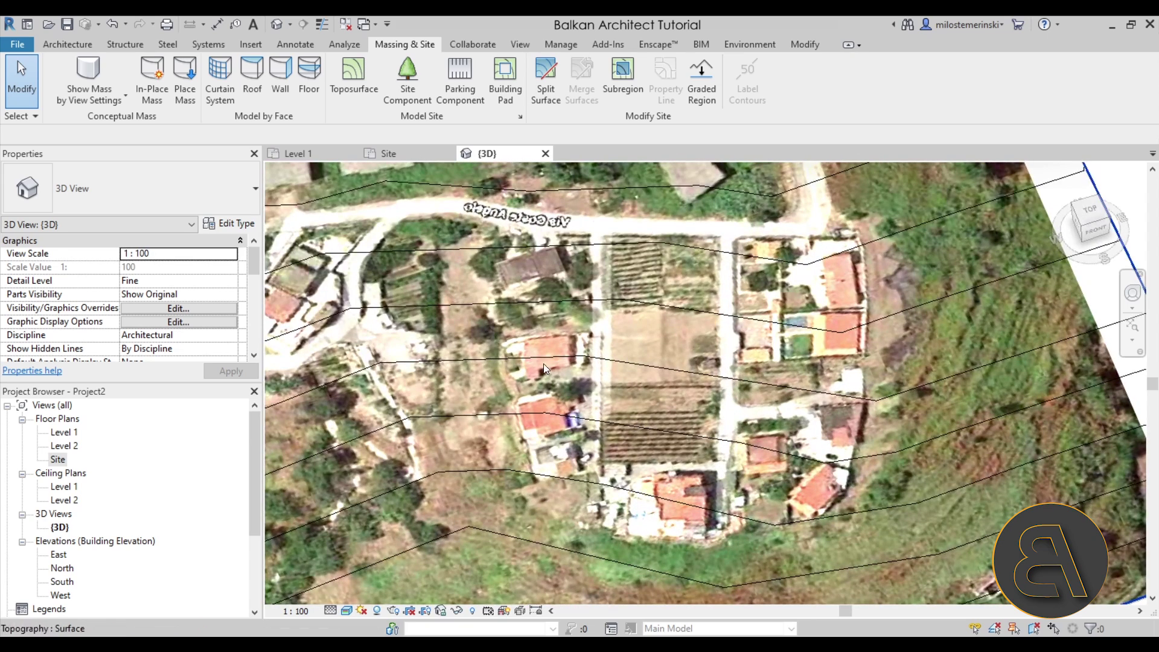
# - Open the Site floor plan and set its view template to None
pyautogui.doubleClick(58, 460)
pyautogui.scroll(-2, 574, 406)
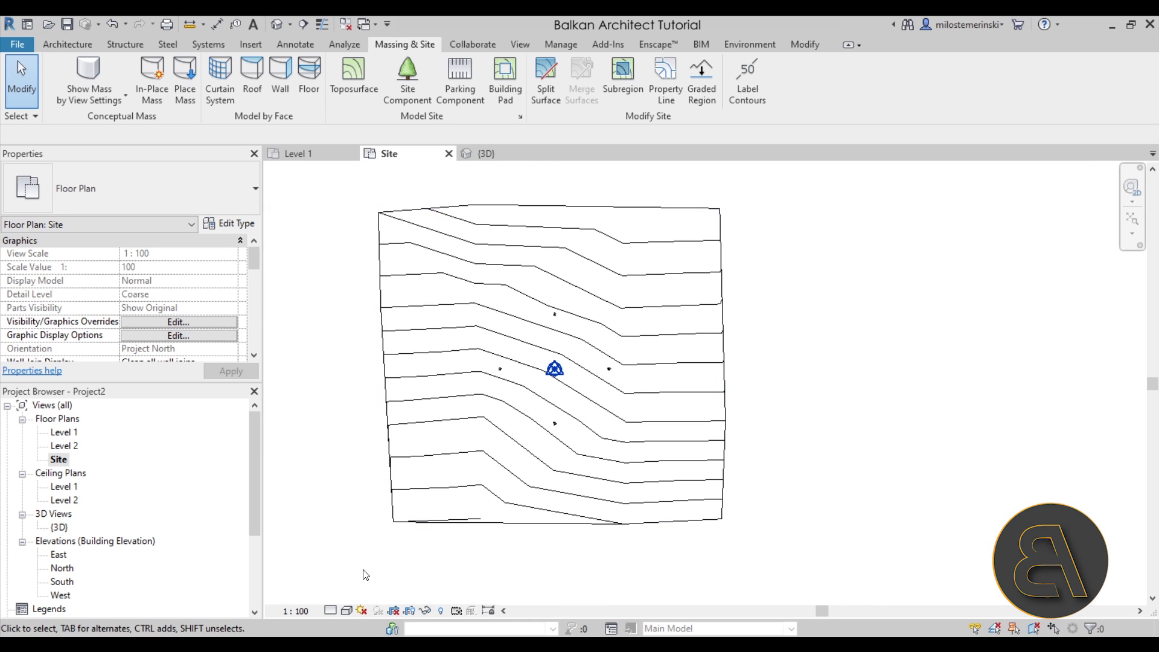
pyautogui.click(346, 610)
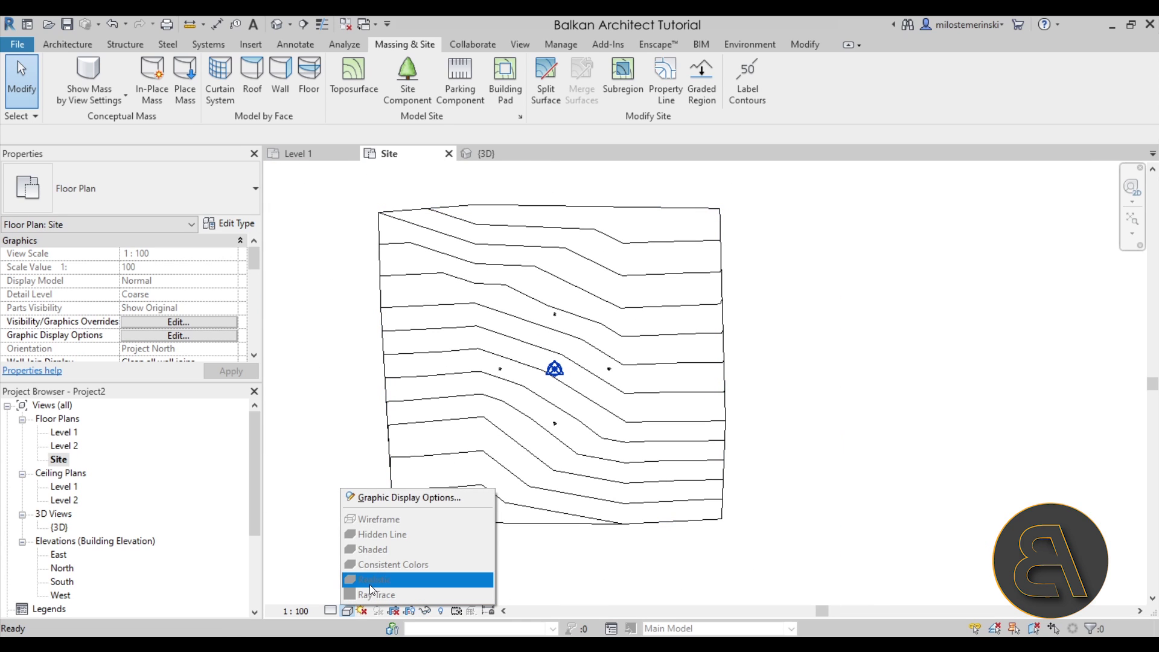
pyautogui.click(314, 551)
pyautogui.scroll(-3, 209, 289)
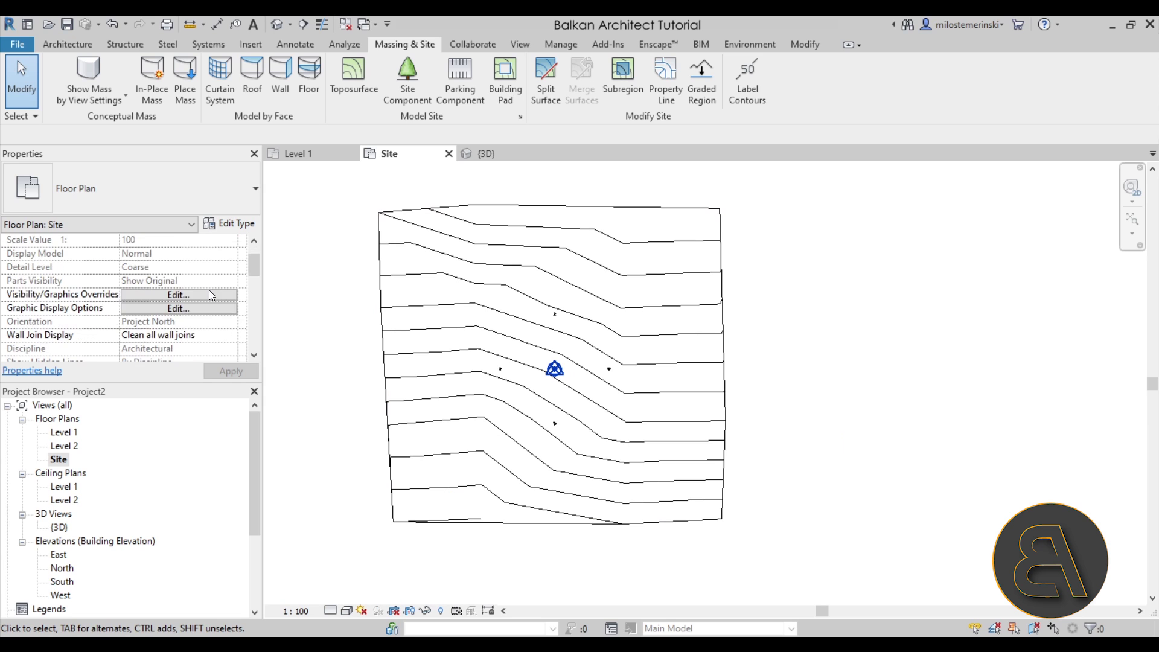
pyautogui.scroll(-5, 207, 298)
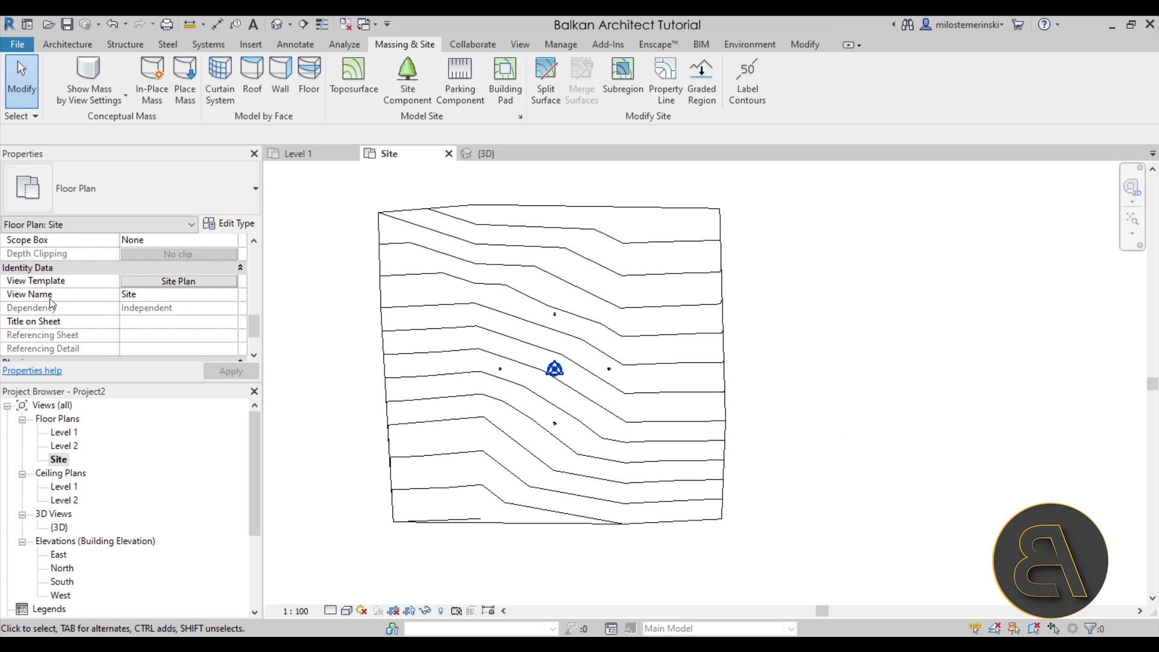
pyautogui.click(145, 282)
pyautogui.click(323, 315)
pyautogui.click(710, 504)
pyautogui.click(561, 502)
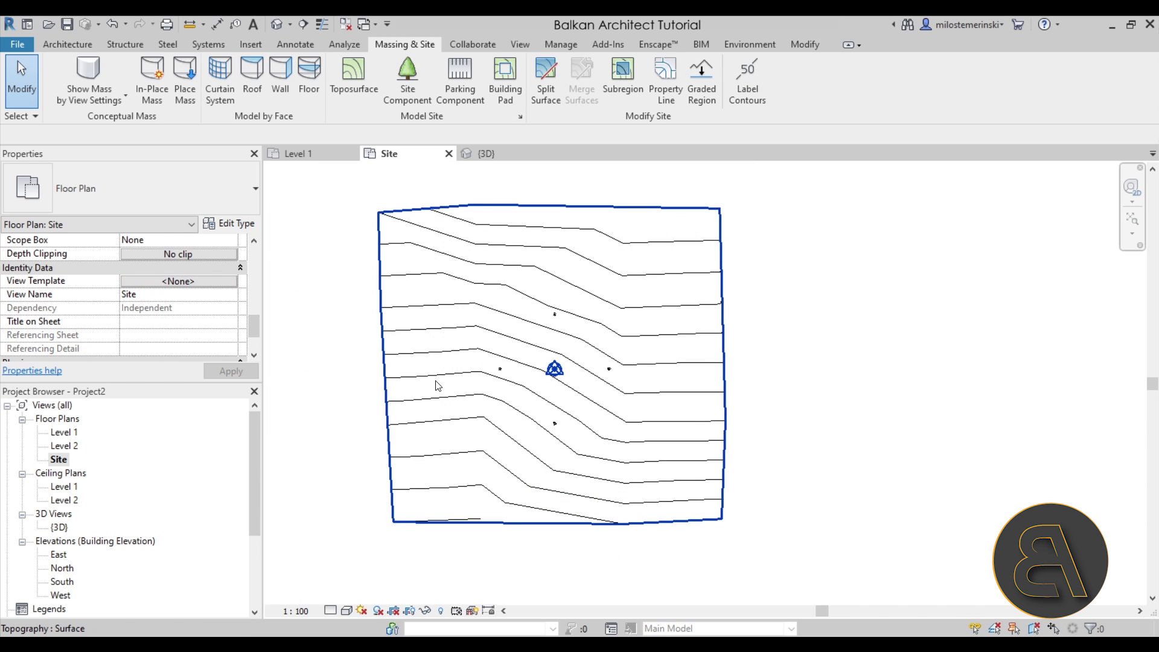
# - Set the visual style of the Site plan to Realistic
pyautogui.click(346, 610)
pyautogui.click(363, 581)
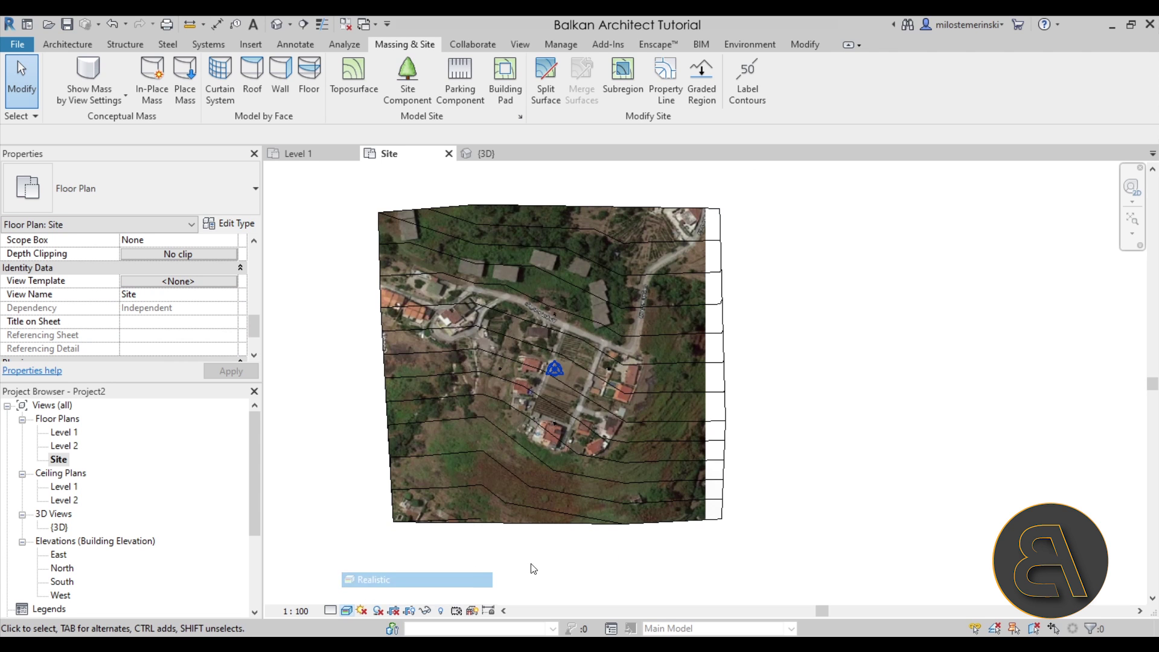
pyautogui.scroll(4, 584, 331)
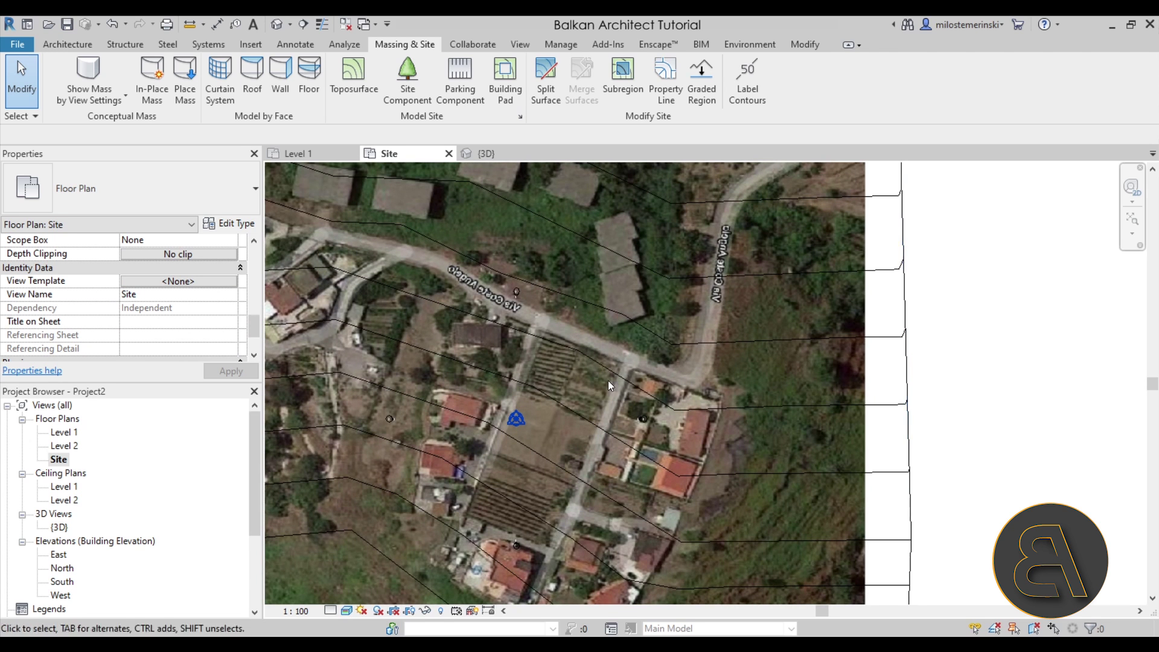
pyautogui.scroll(2, 475, 324)
pyautogui.scroll(-2, 561, 342)
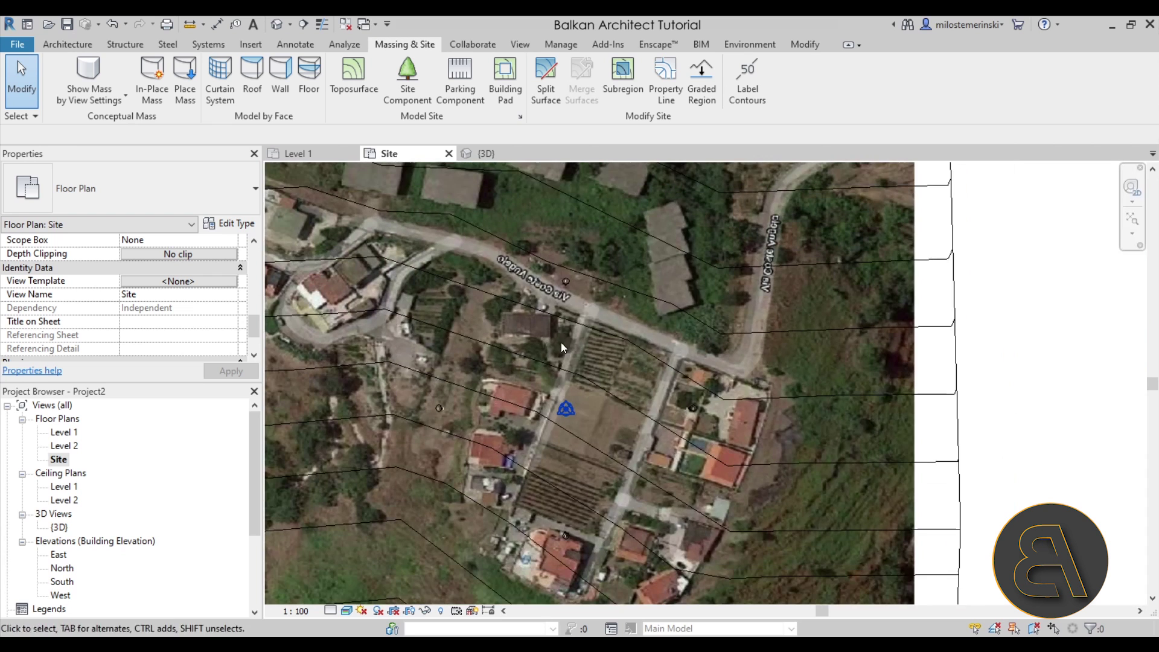
pyautogui.scroll(-3, 577, 368)
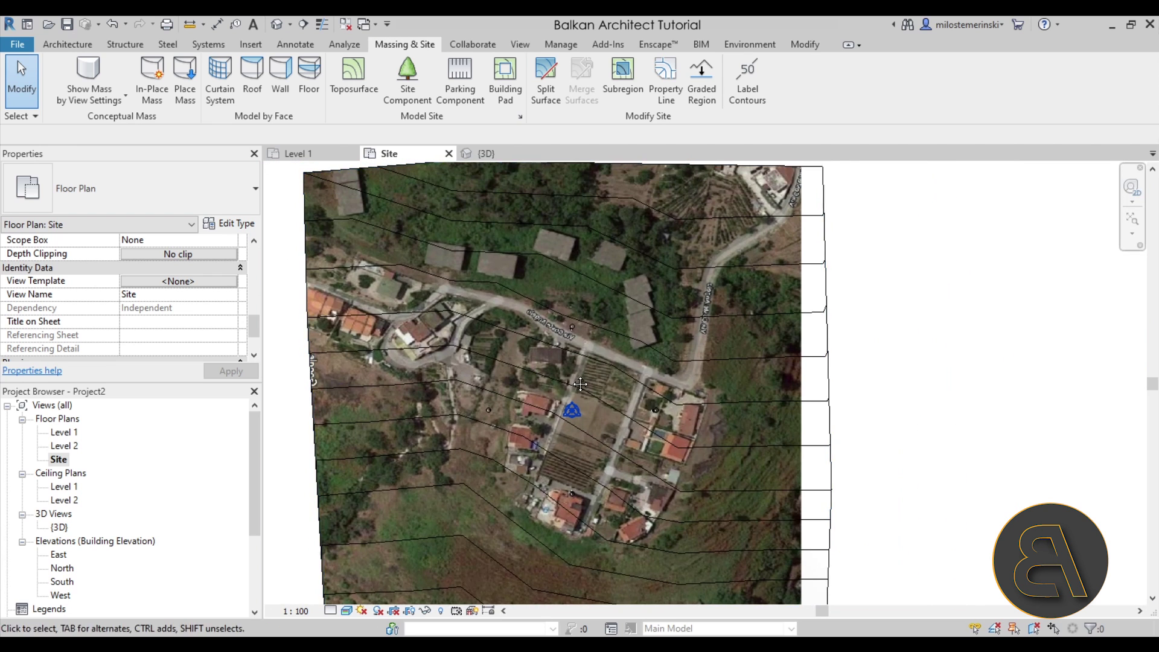
pyautogui.scroll(1, 603, 400)
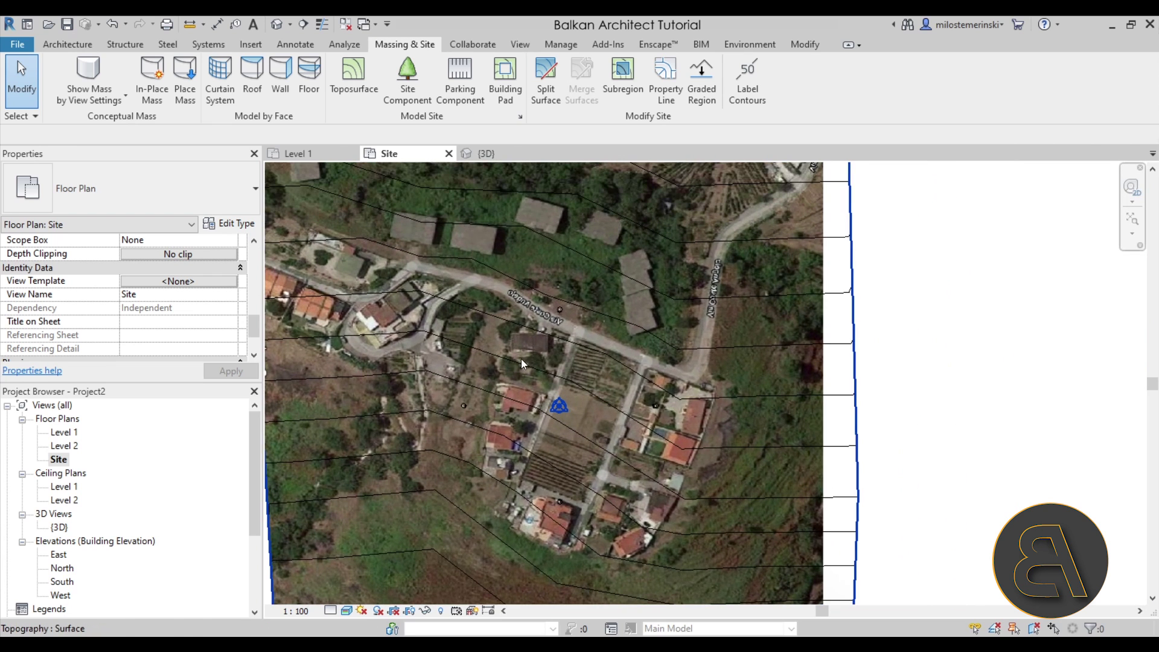
# - Measure the east side of the red-roofed house just west of the plan's origin marker
pyautogui.click(190, 25)
pyautogui.scroll(4, 442, 340)
pyautogui.click(583, 348)
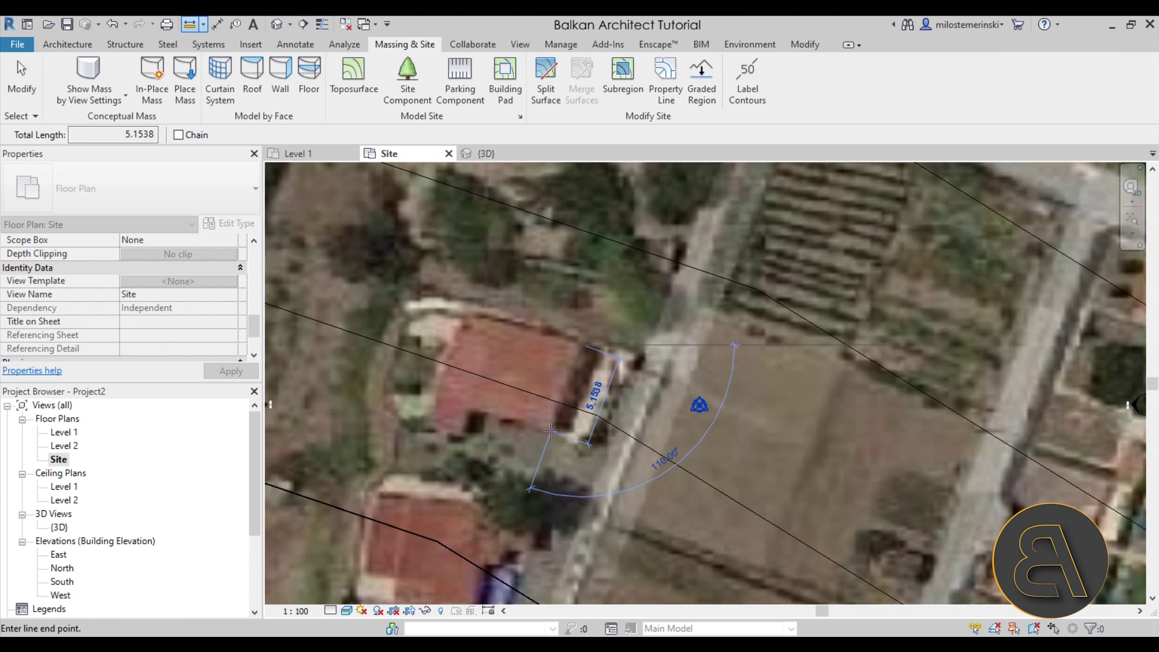
pyautogui.press('Escape')
pyautogui.press('Escape')
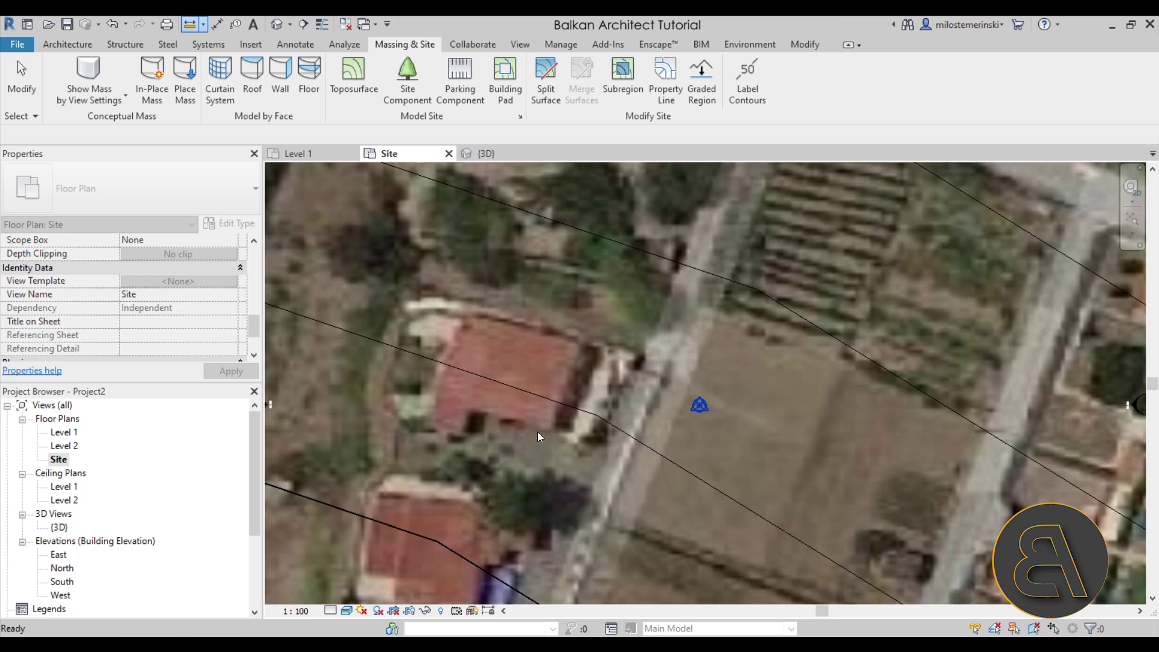
pyautogui.scroll(-3, 494, 423)
pyautogui.scroll(-3, 494, 422)
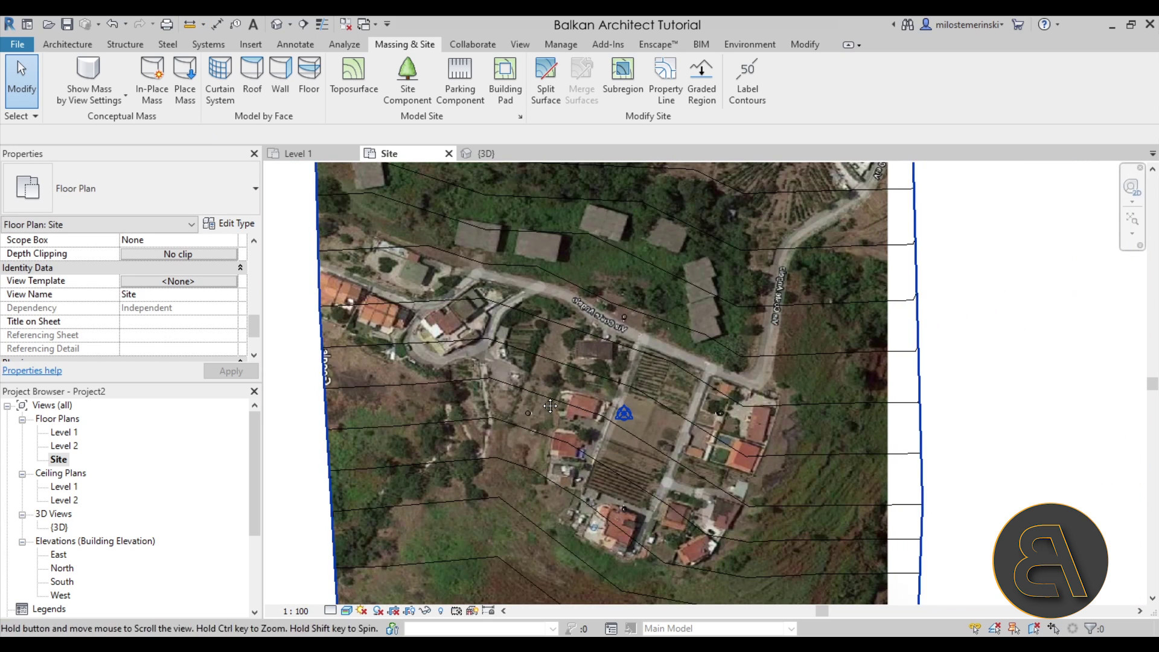
pyautogui.moveTo(540, 398); pyautogui.dragTo(545, 418, button='middle')
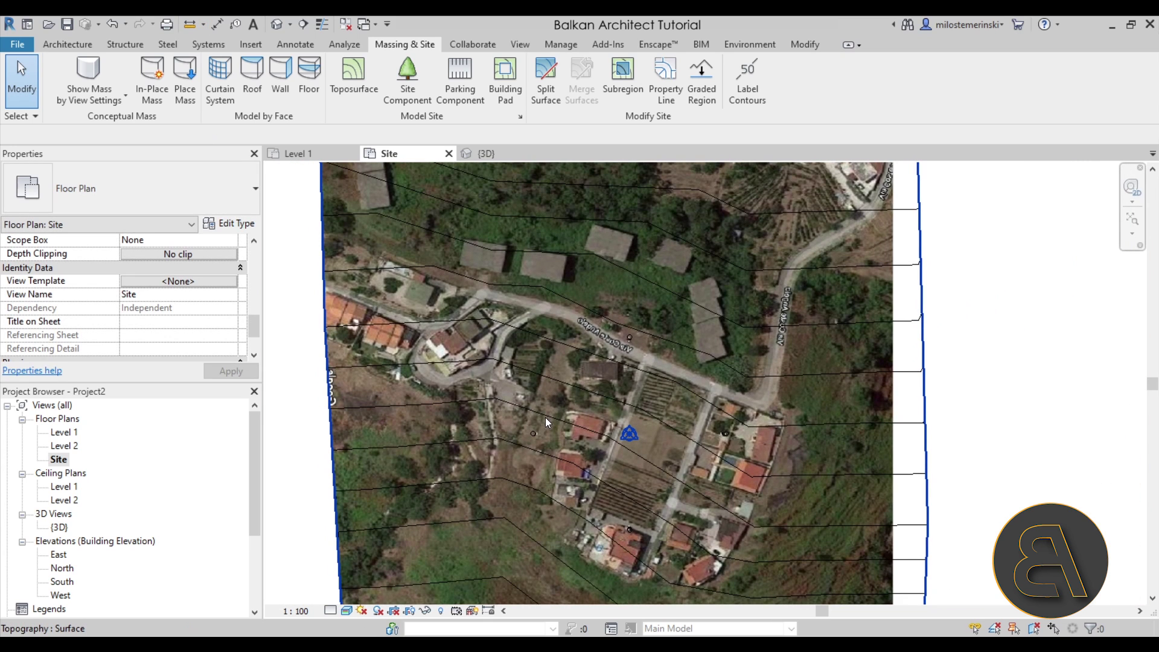
# - Measure the stretch of road between its western and eastern junctions north of the houses
pyautogui.click(189, 24)
pyautogui.click(483, 291)
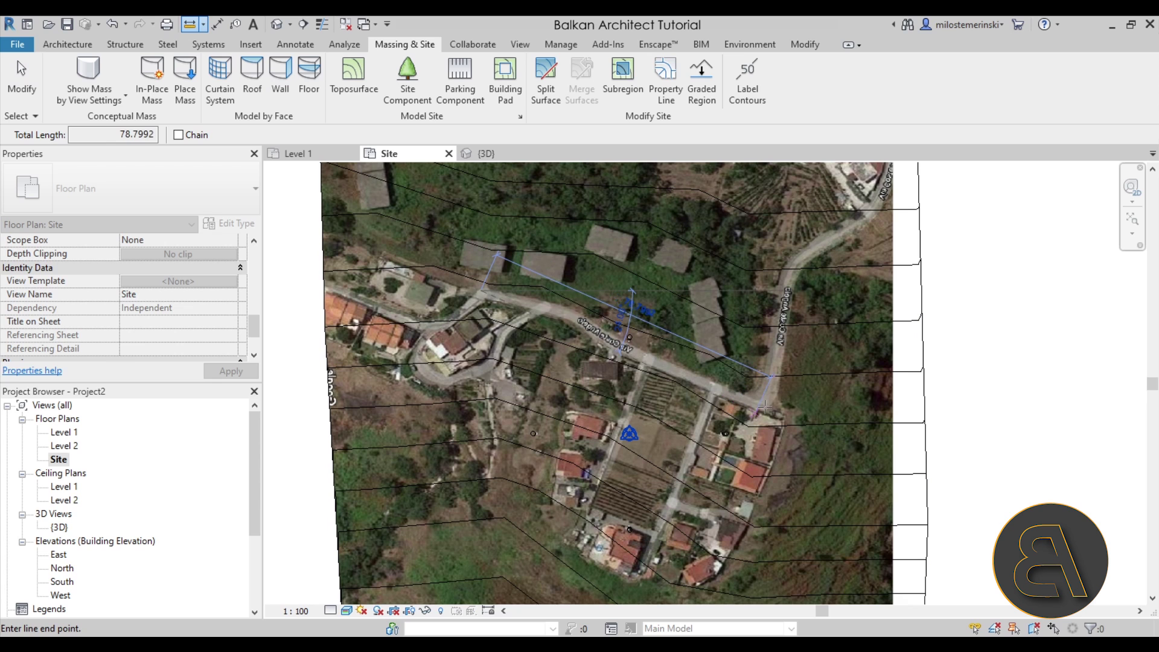
pyautogui.press('Escape')
pyautogui.press('Escape')
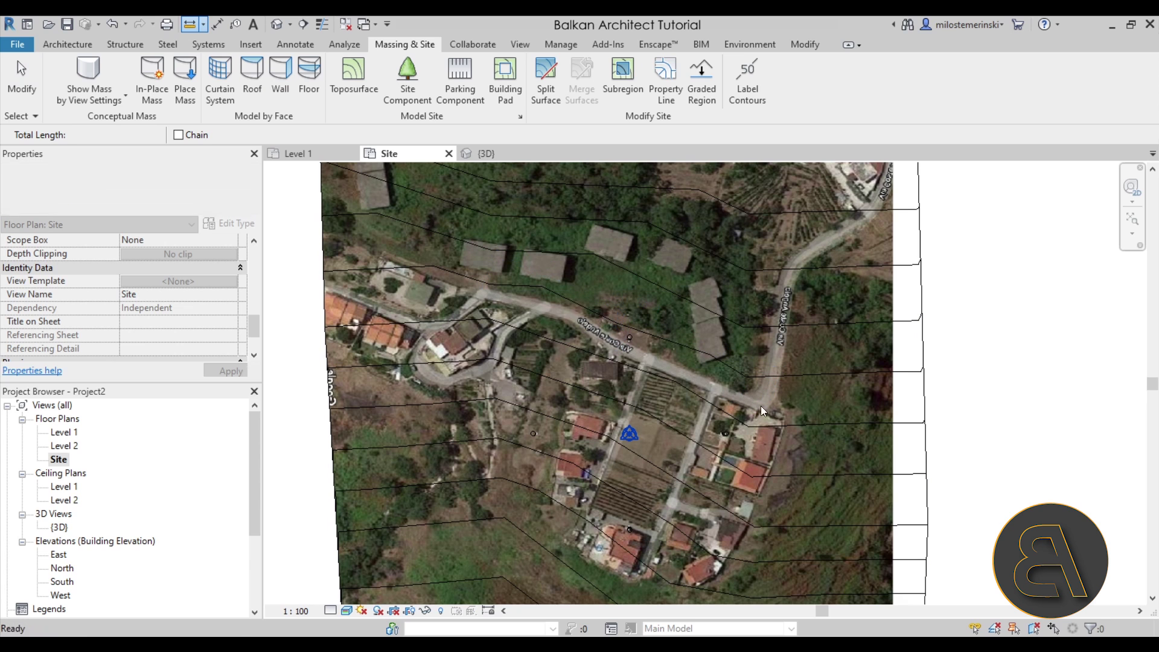
pyautogui.scroll(-3, 539, 324)
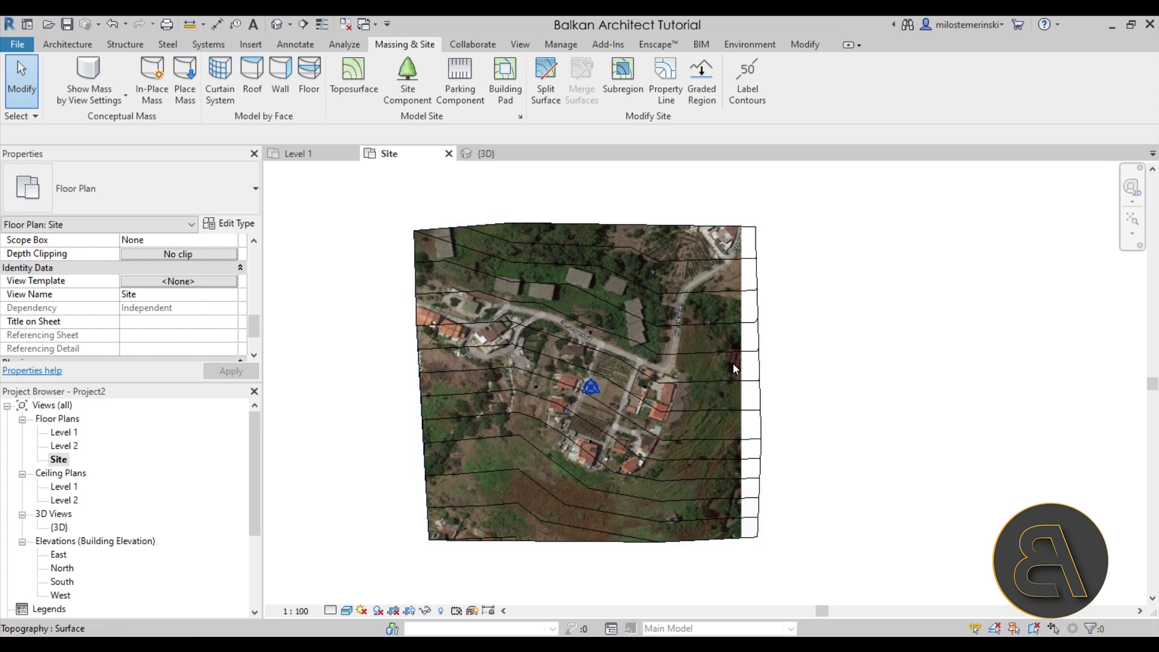
# - Draw a rectangle of Generic - 400mm walls on the green land east of the houses
pyautogui.scroll(1, 664, 392)
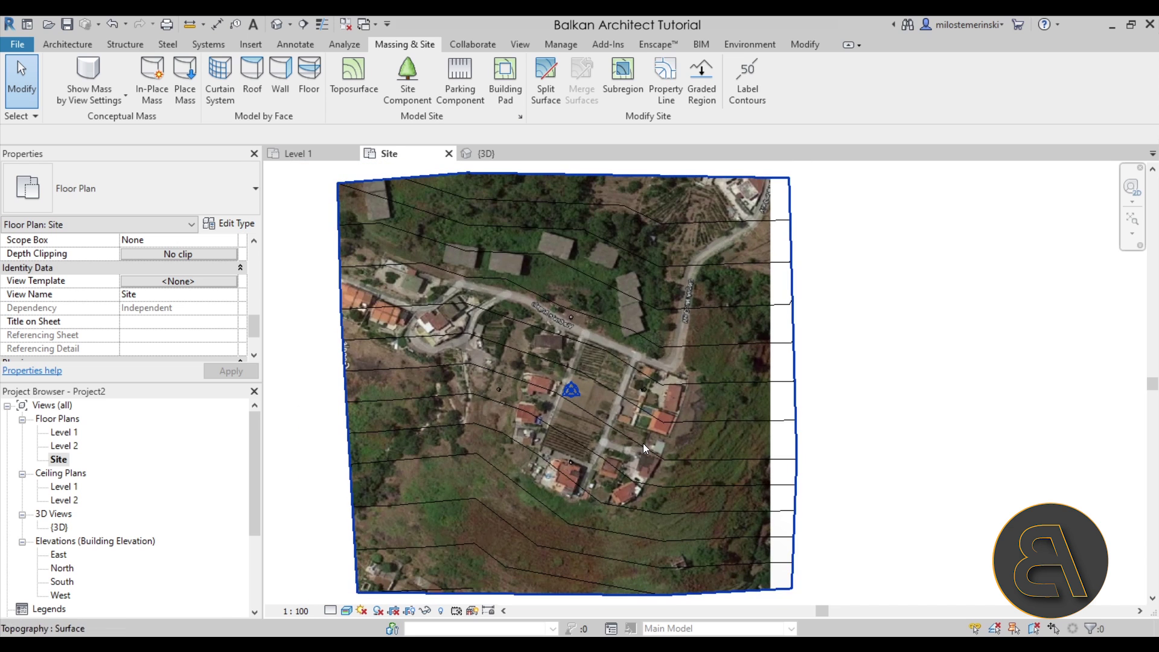
pyautogui.scroll(3, 646, 423)
pyautogui.scroll(-2, 635, 381)
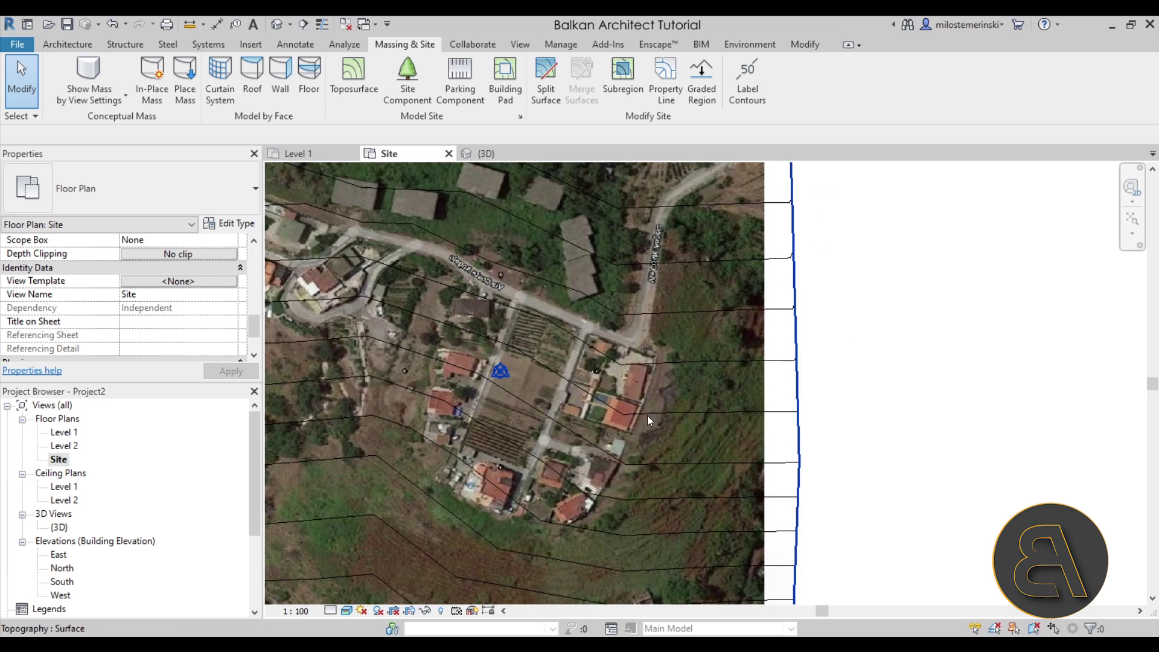
pyautogui.scroll(3, 661, 361)
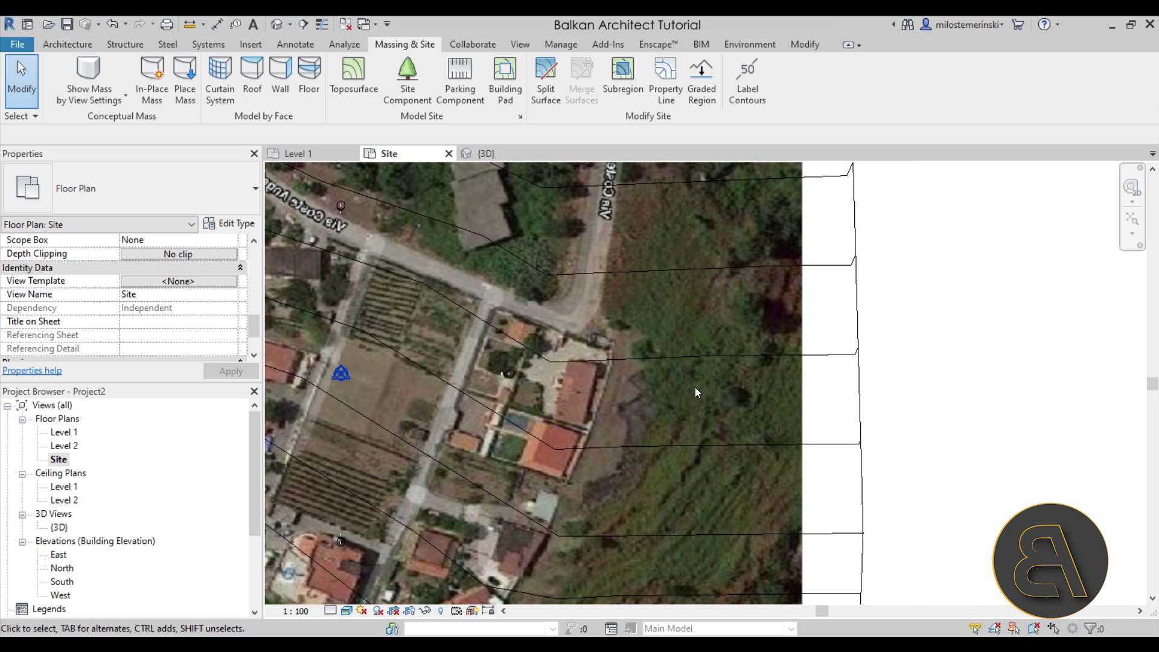
pyautogui.click(89, 44)
pyautogui.click(67, 76)
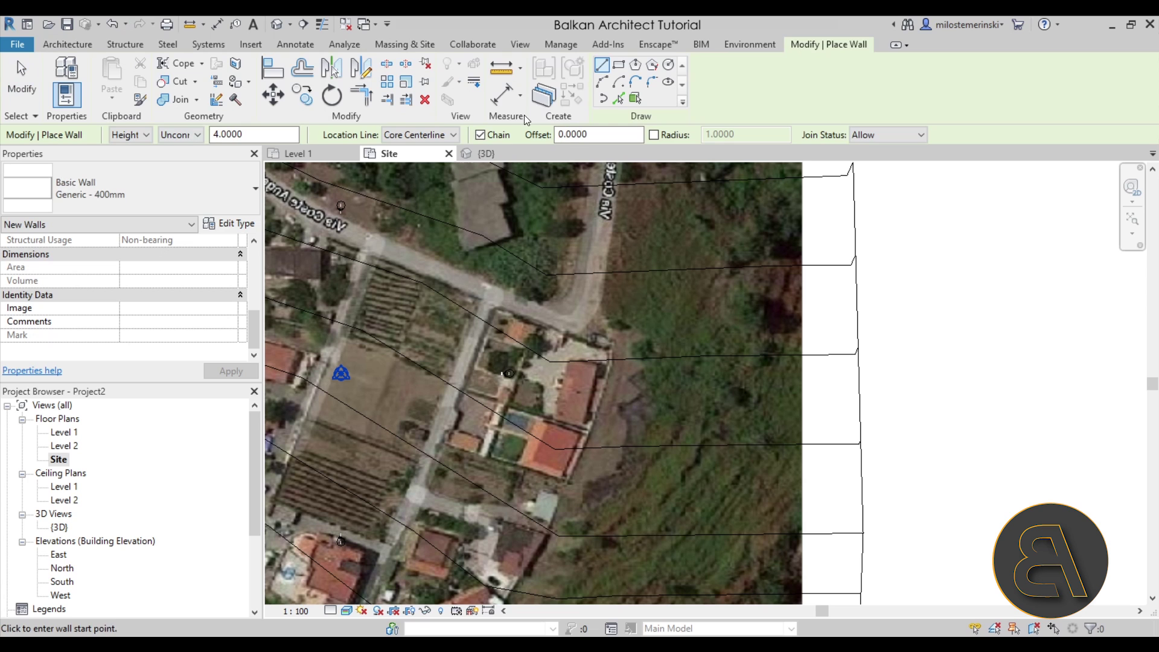
pyautogui.click(619, 65)
pyautogui.click(680, 366)
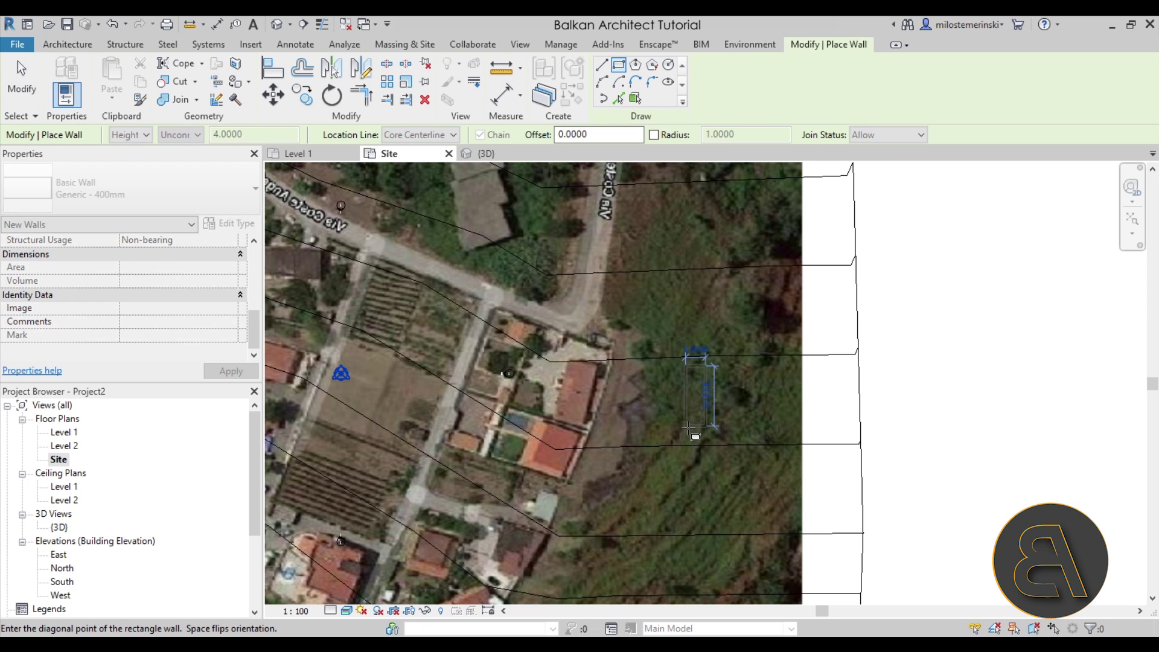
pyautogui.click(628, 432)
pyautogui.press('Escape')
pyautogui.press('Escape')
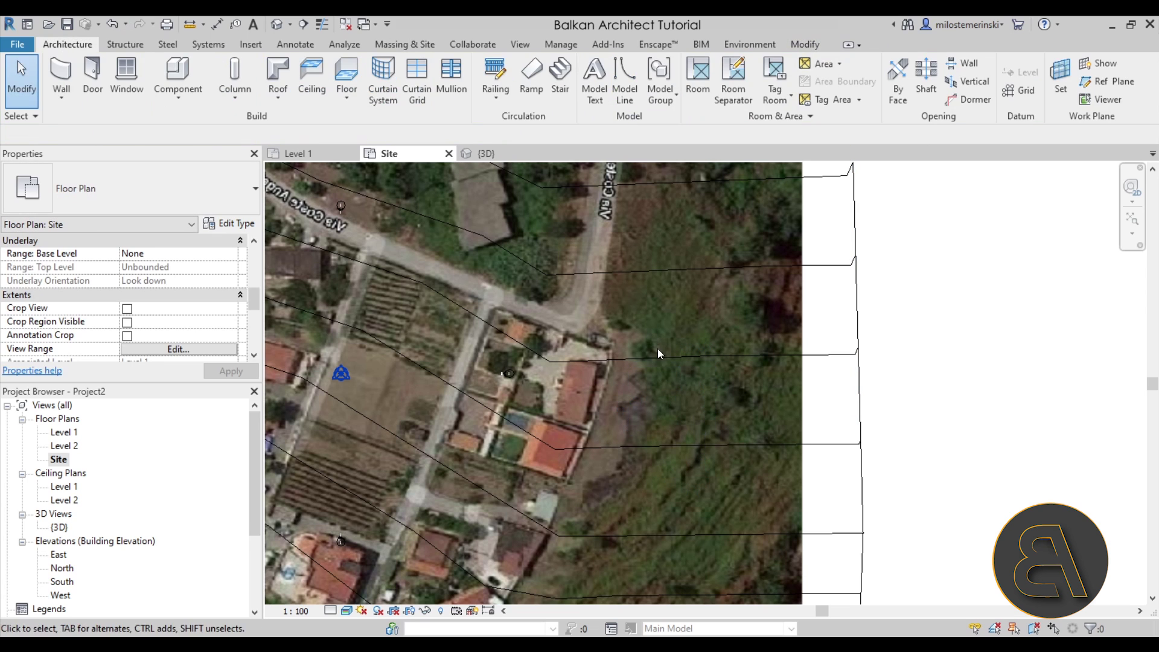
# - Set the unconnected height of the four new walls to 20
pyautogui.moveTo(766, 470); pyautogui.dragTo(655, 412)
pyautogui.scroll(5, 207, 294)
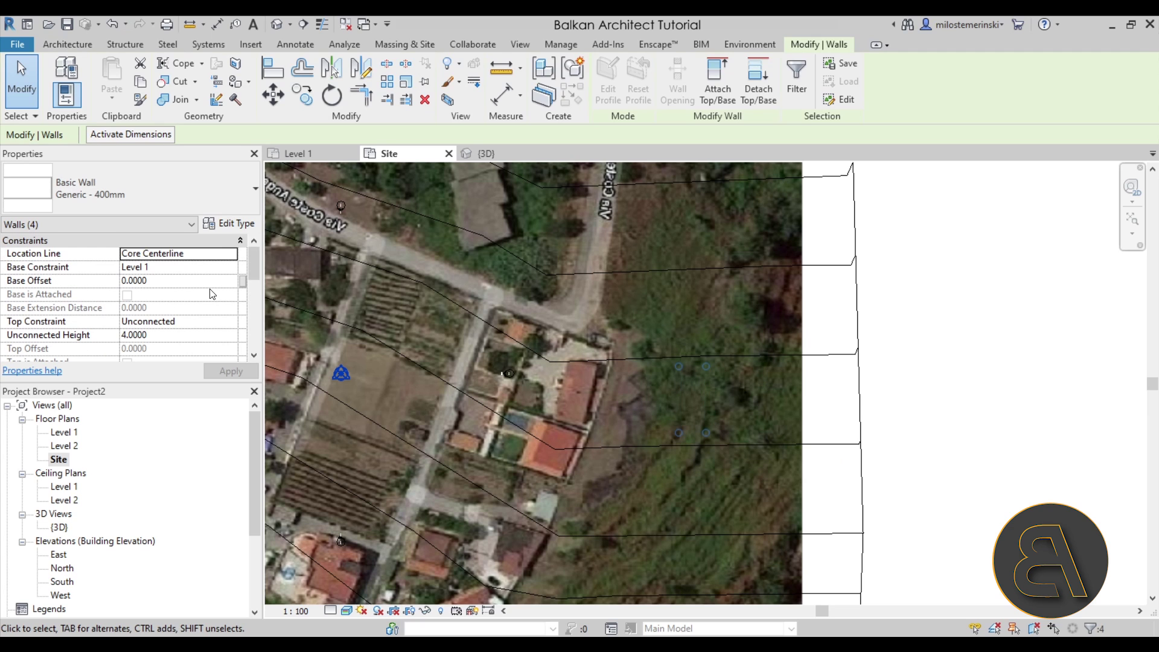
pyautogui.click(189, 340)
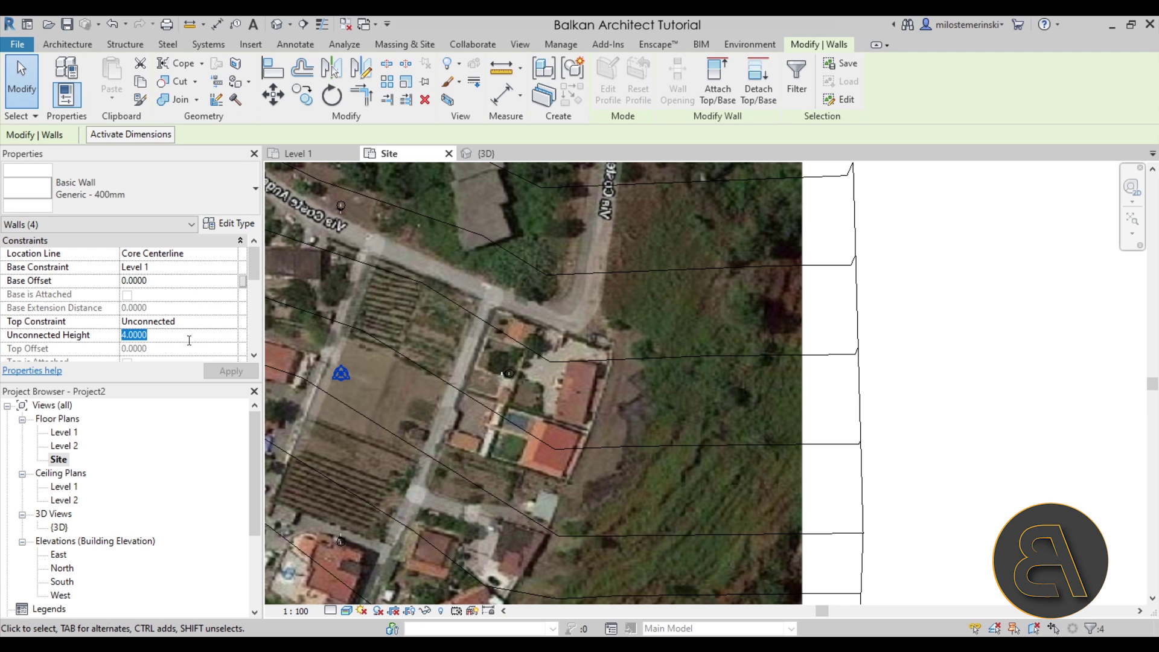
pyautogui.write('20')
pyautogui.click(230, 371)
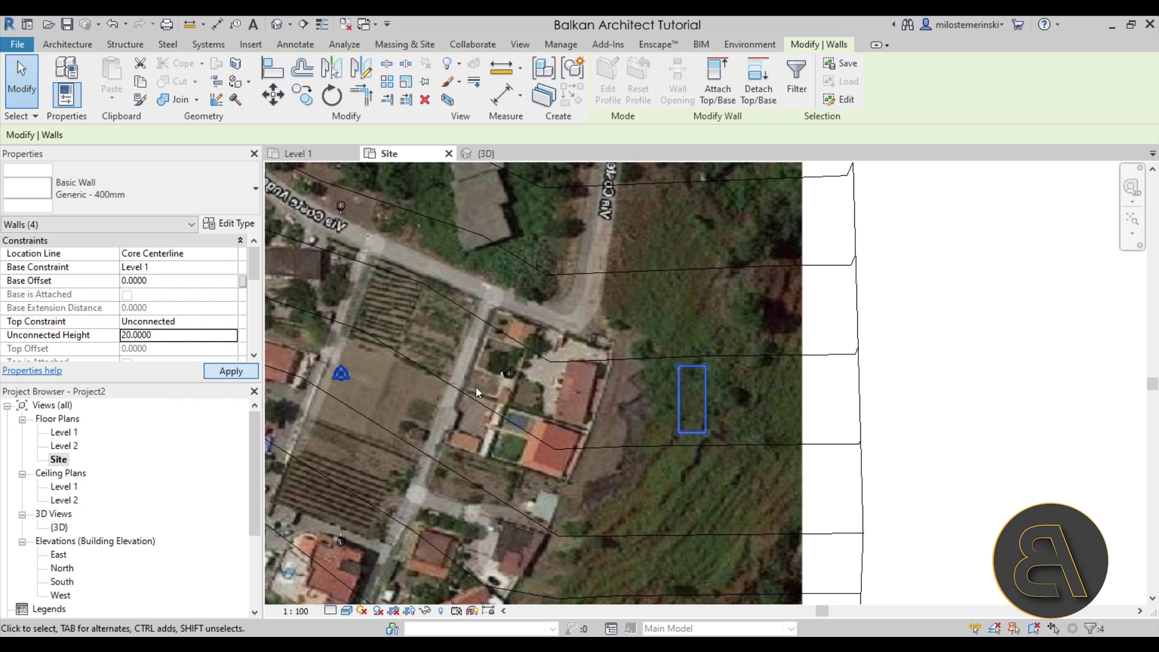
pyautogui.press('Escape')
# - Move the wall rectangle a short distance northeast on the site
pyautogui.scroll(2, 683, 391)
pyautogui.scroll(-2, 684, 396)
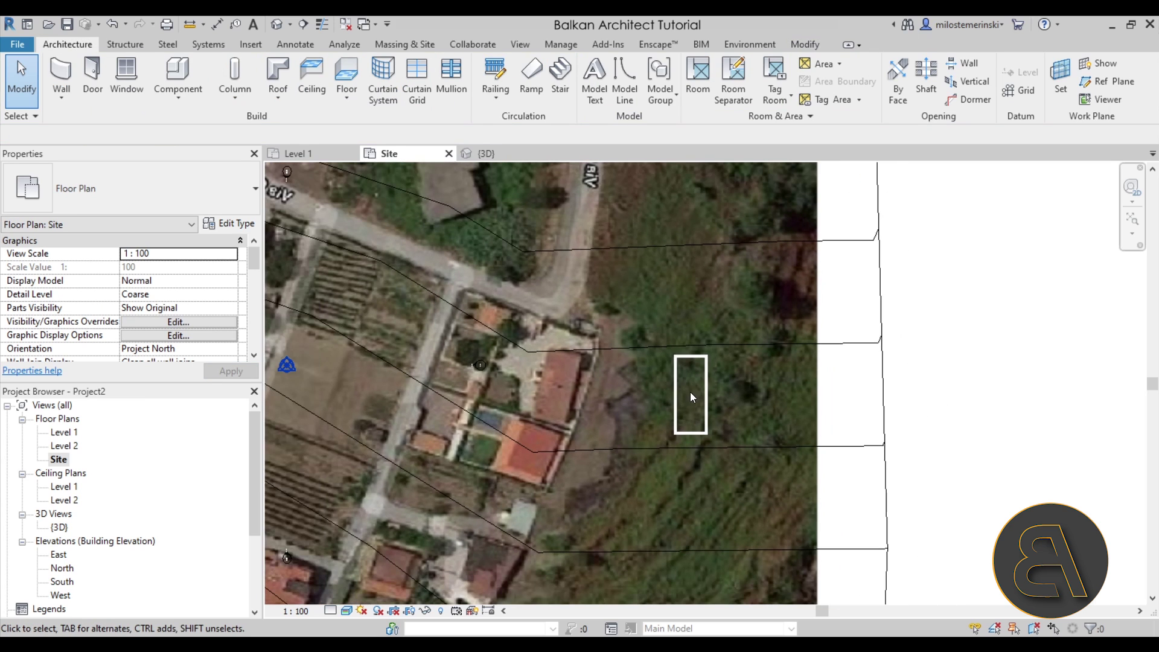
pyautogui.moveTo(679, 378); pyautogui.dragTo(704, 314)
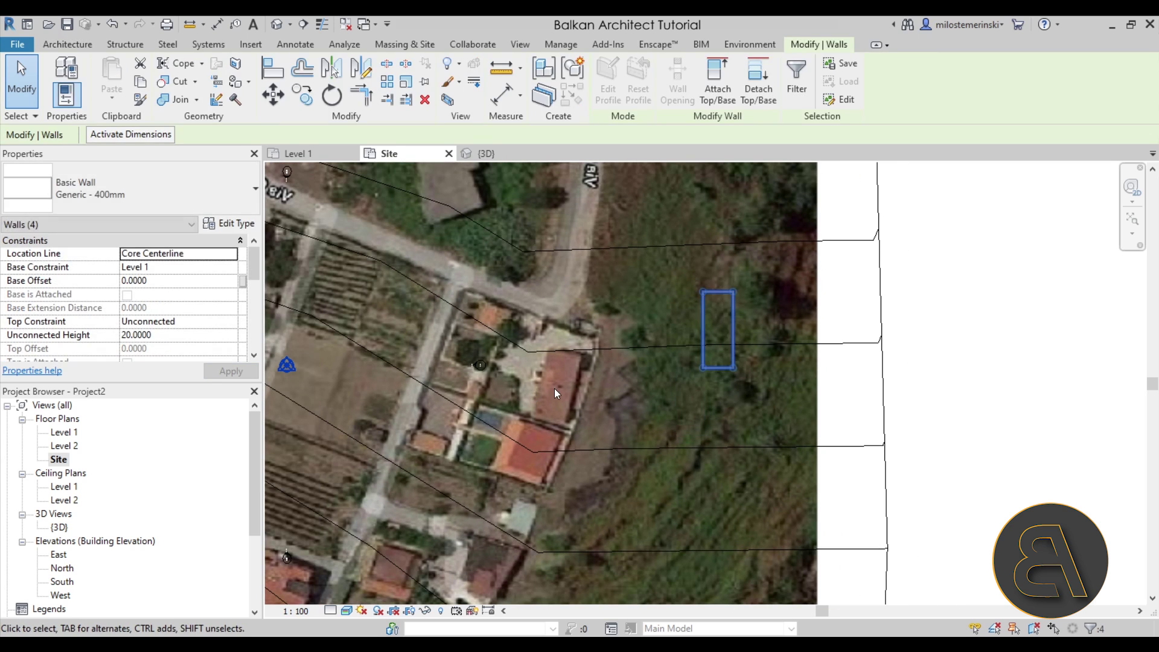
pyautogui.click(906, 411)
pyautogui.scroll(-1, 785, 380)
pyautogui.moveTo(951, 378); pyautogui.dragTo(872, 394, button='middle')
pyautogui.scroll(-2, 921, 365)
pyautogui.scroll(1, 865, 390)
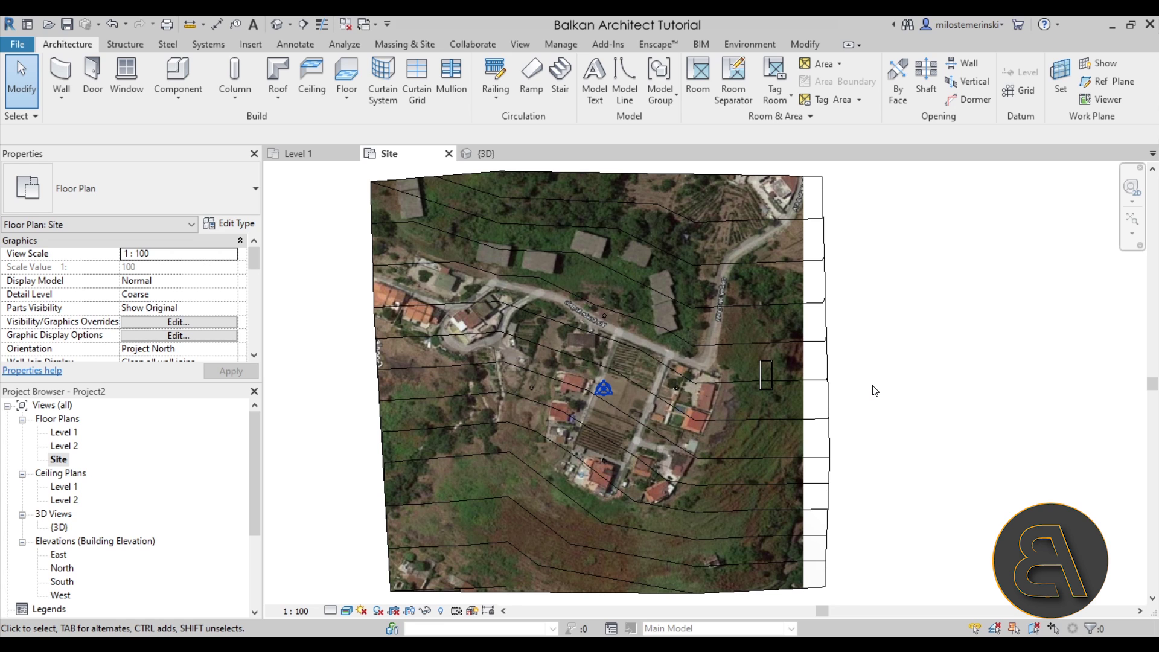
# - Open the image of the toposurface's Satelite Imge material appearance in the Texture Editor
pyautogui.click(379, 356)
pyautogui.moveTo(359, 357); pyautogui.dragTo(461, 355, button='middle')
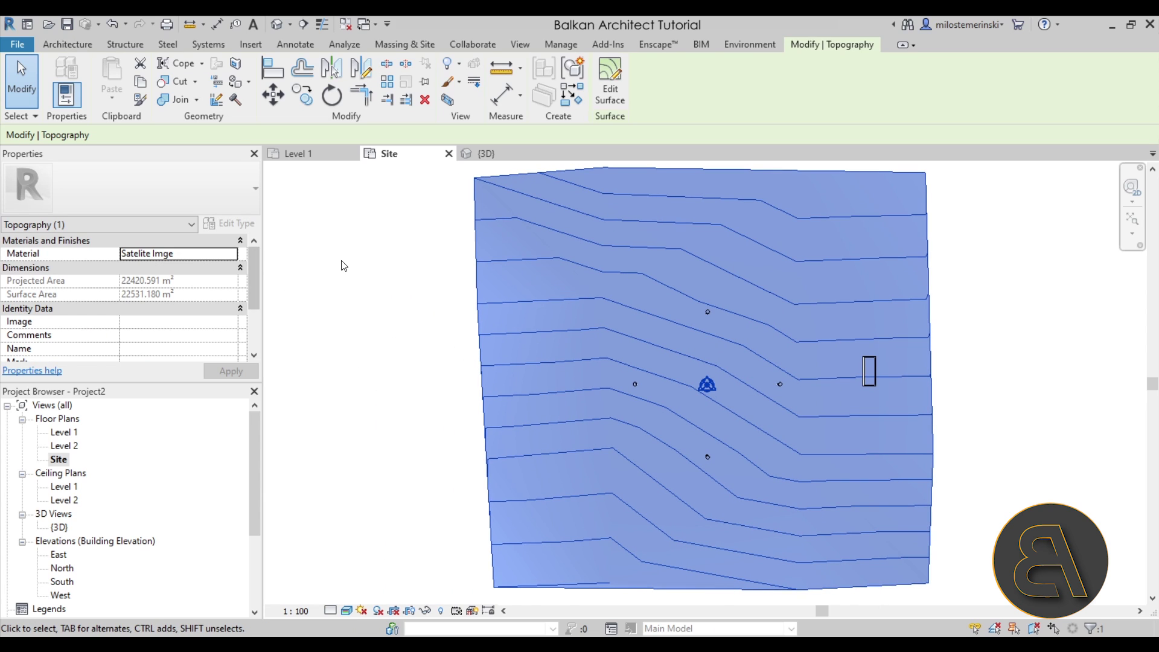
pyautogui.click(232, 254)
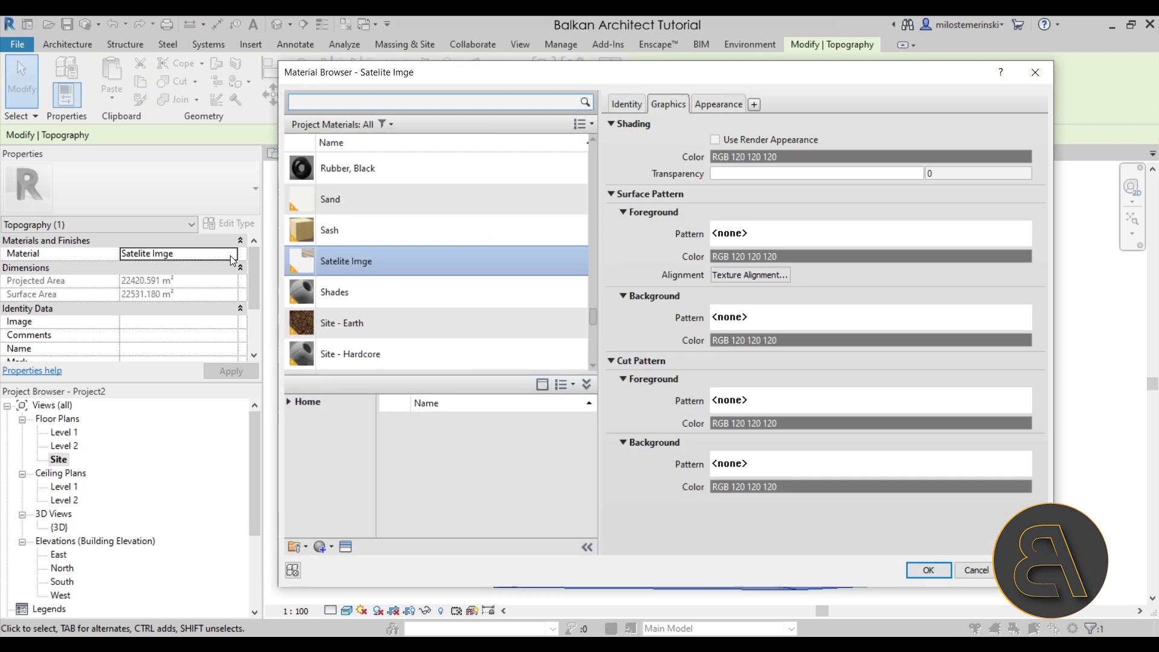
pyautogui.moveTo(379, 76); pyautogui.dragTo(334, 76)
pyautogui.click(524, 101)
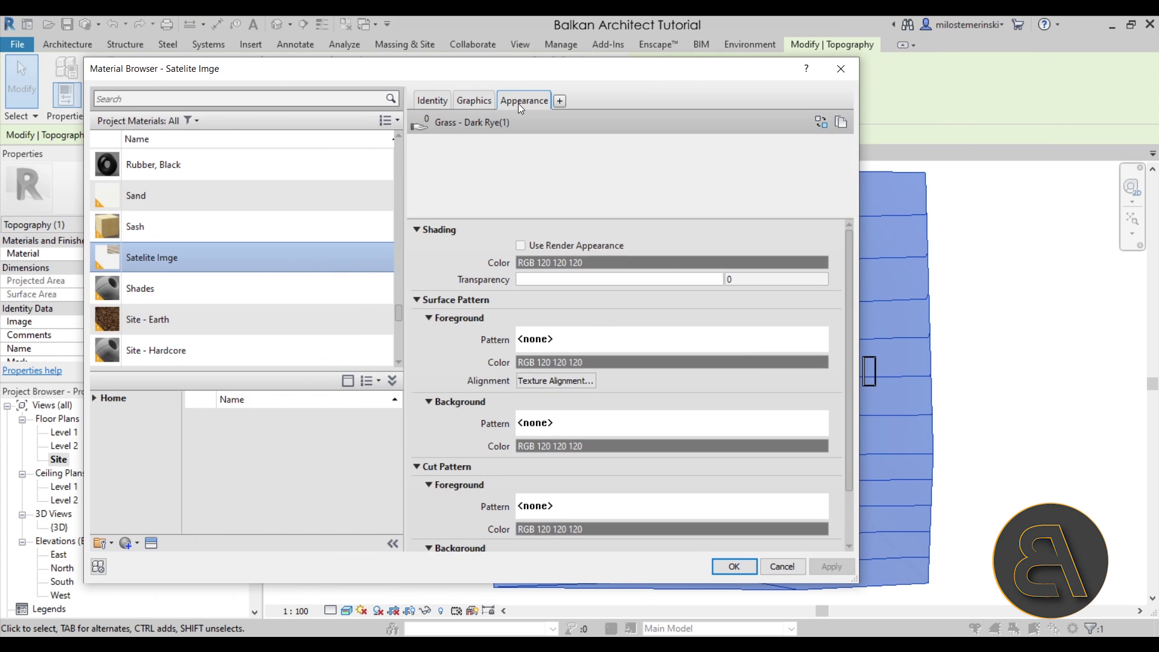
pyautogui.click(846, 282)
pyautogui.click(784, 421)
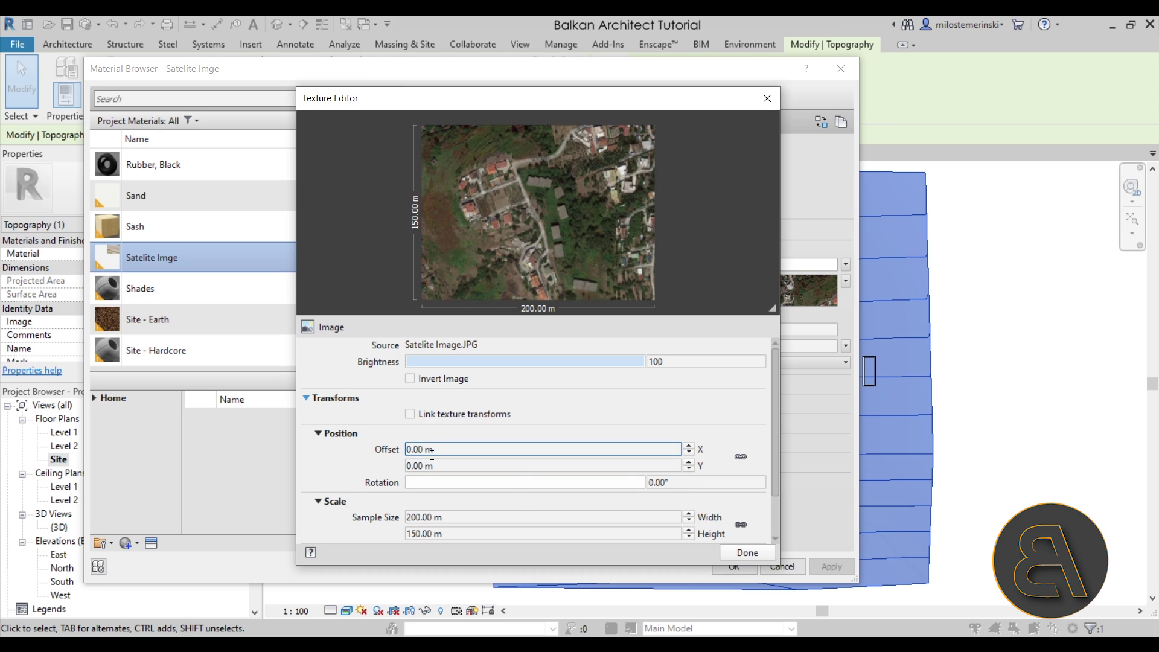
pyautogui.moveTo(659, 107); pyautogui.dragTo(552, 121)
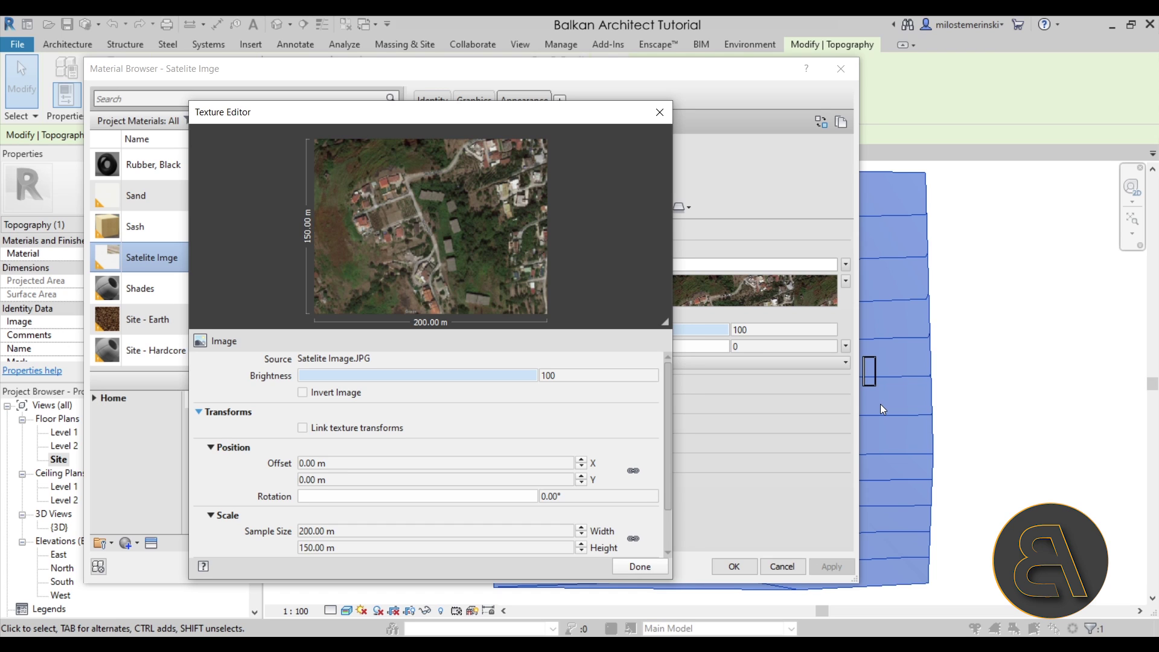
# - Set the satellite image's texture offset to 5 m in X and 10 m in Y, and apply it to the toposurface
pyautogui.click(392, 461)
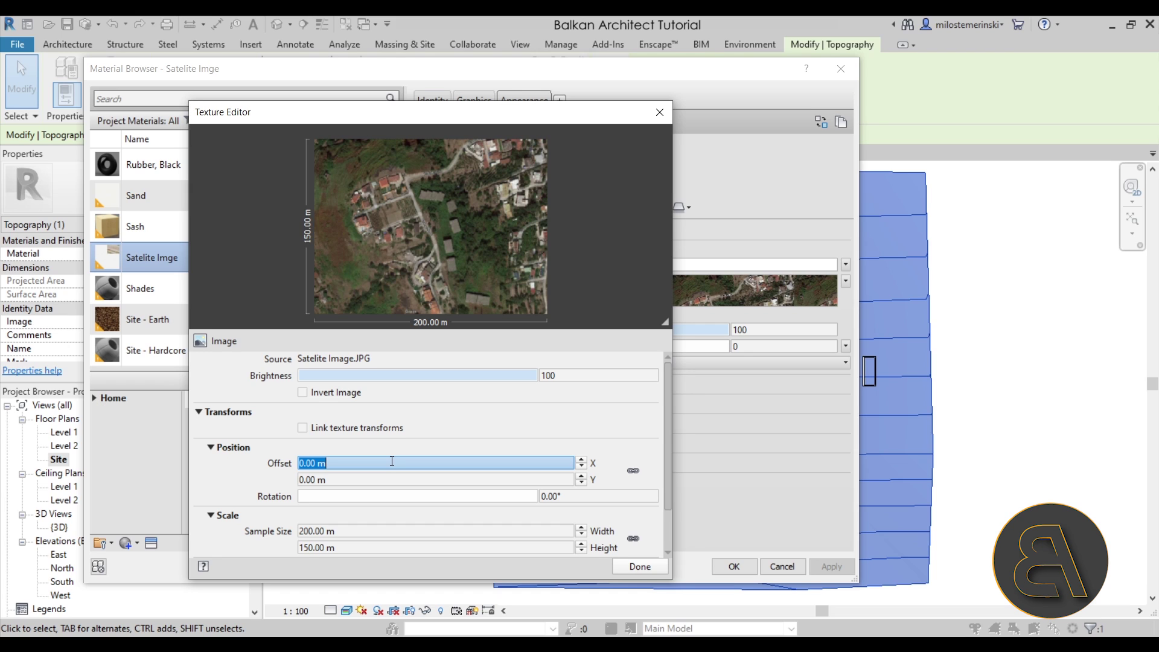
pyautogui.write('5')
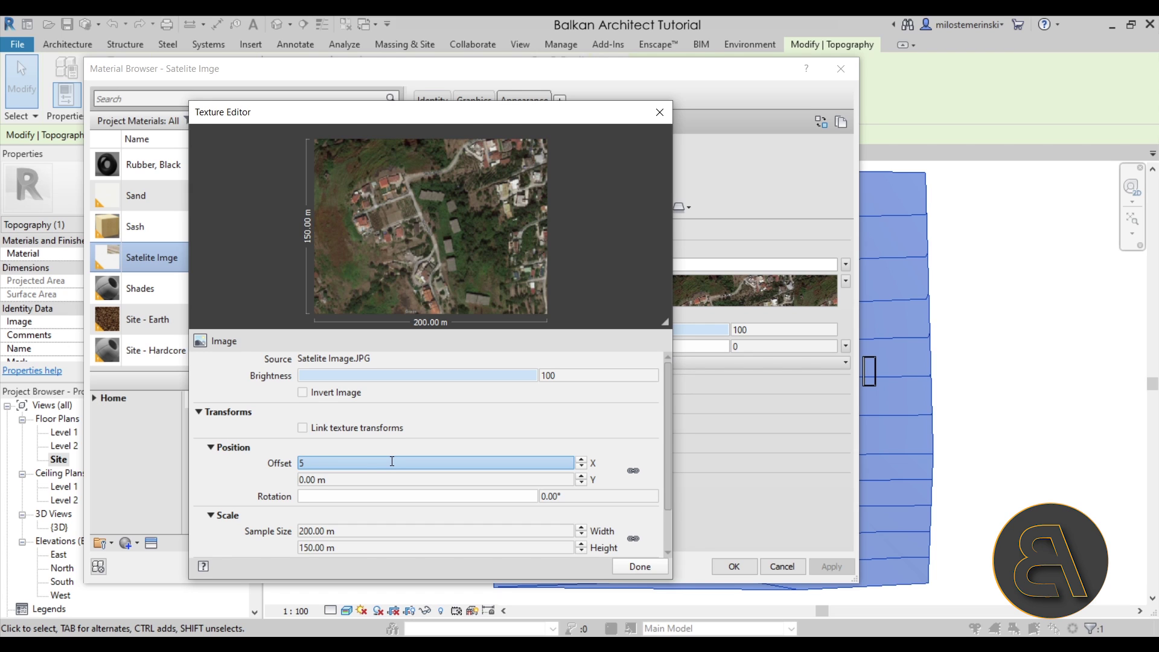
pyautogui.click(355, 480)
pyautogui.write('10')
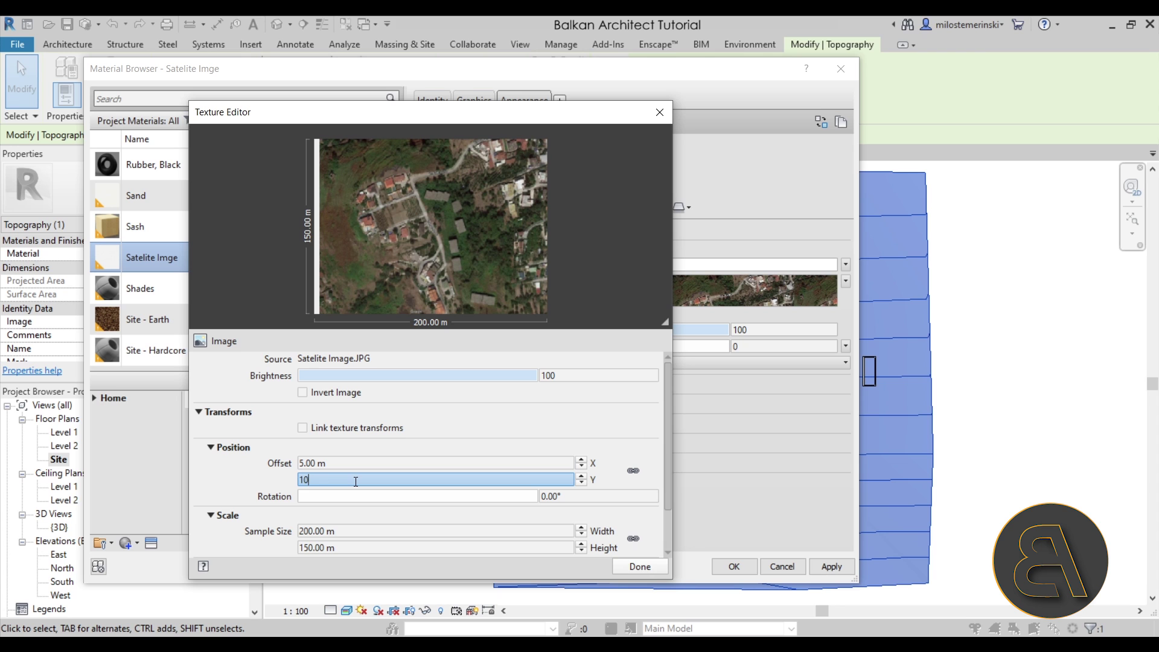
pyautogui.click(631, 566)
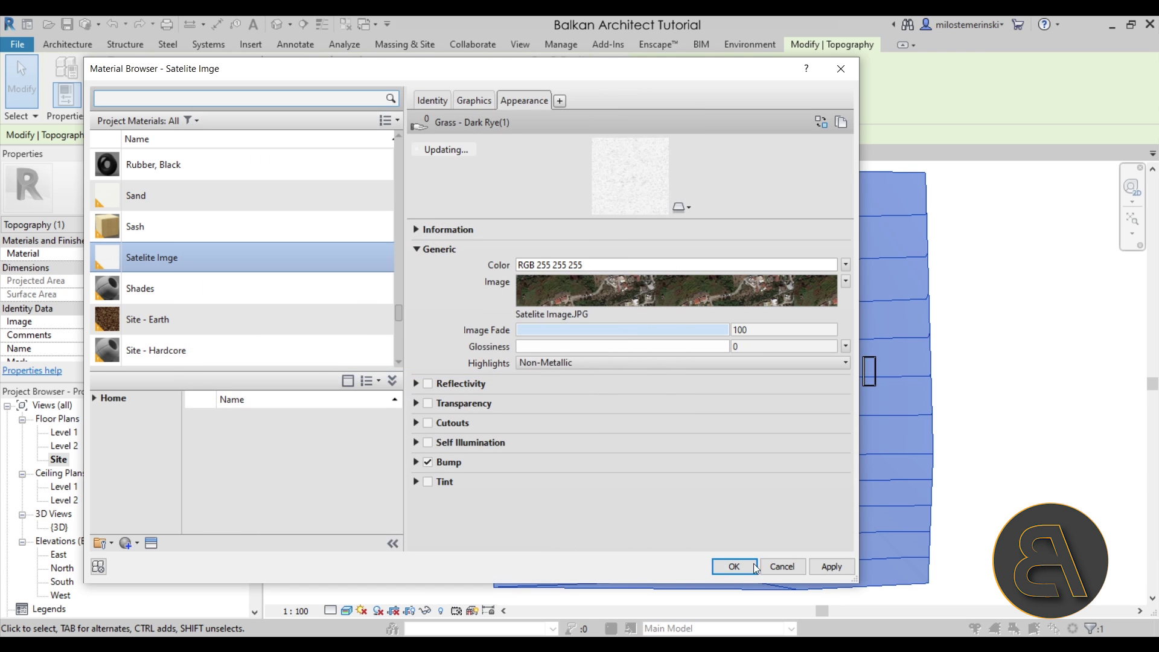
pyautogui.click(831, 566)
pyautogui.click(734, 566)
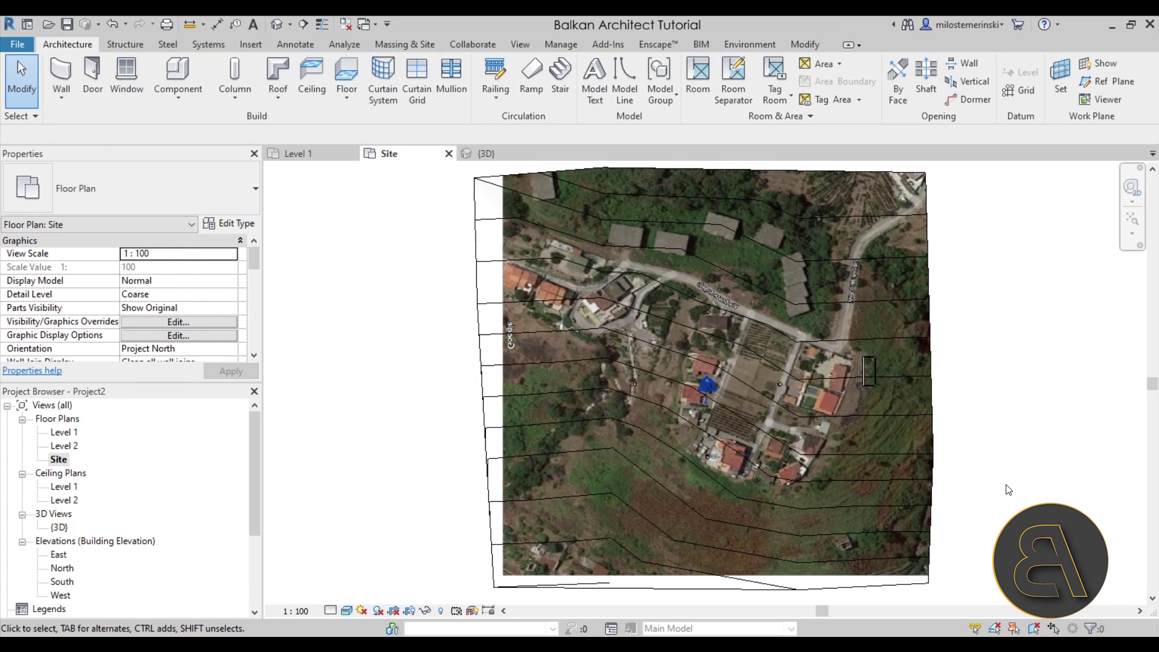
pyautogui.scroll(4, 978, 393)
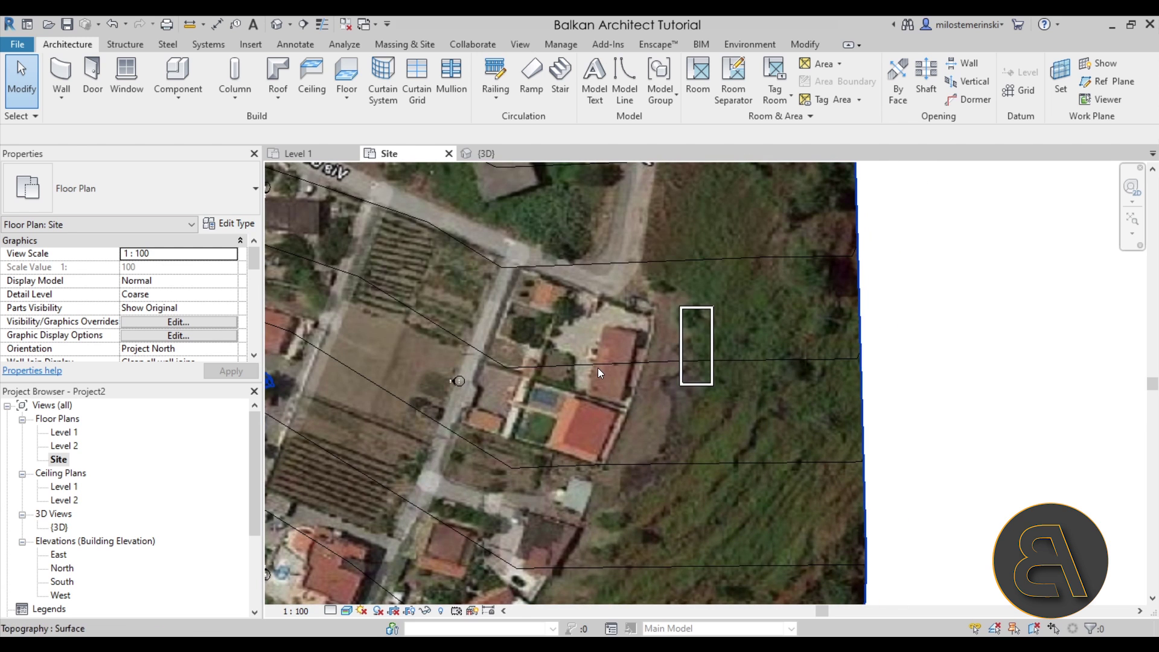
pyautogui.scroll(-4, 724, 377)
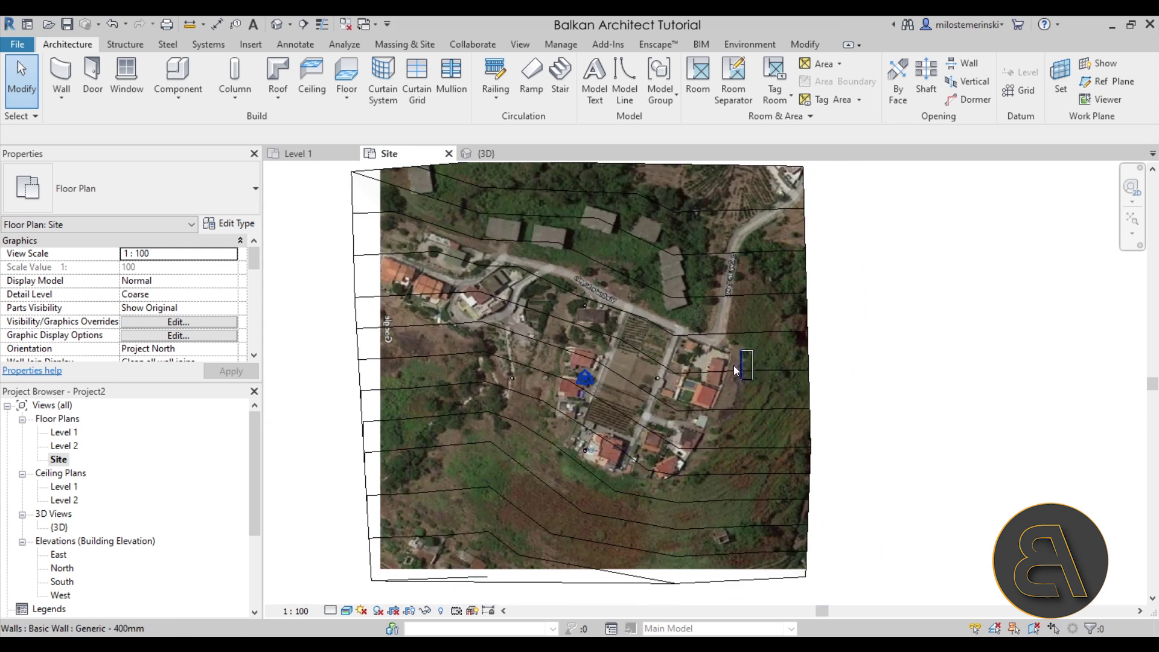
pyautogui.click(363, 357)
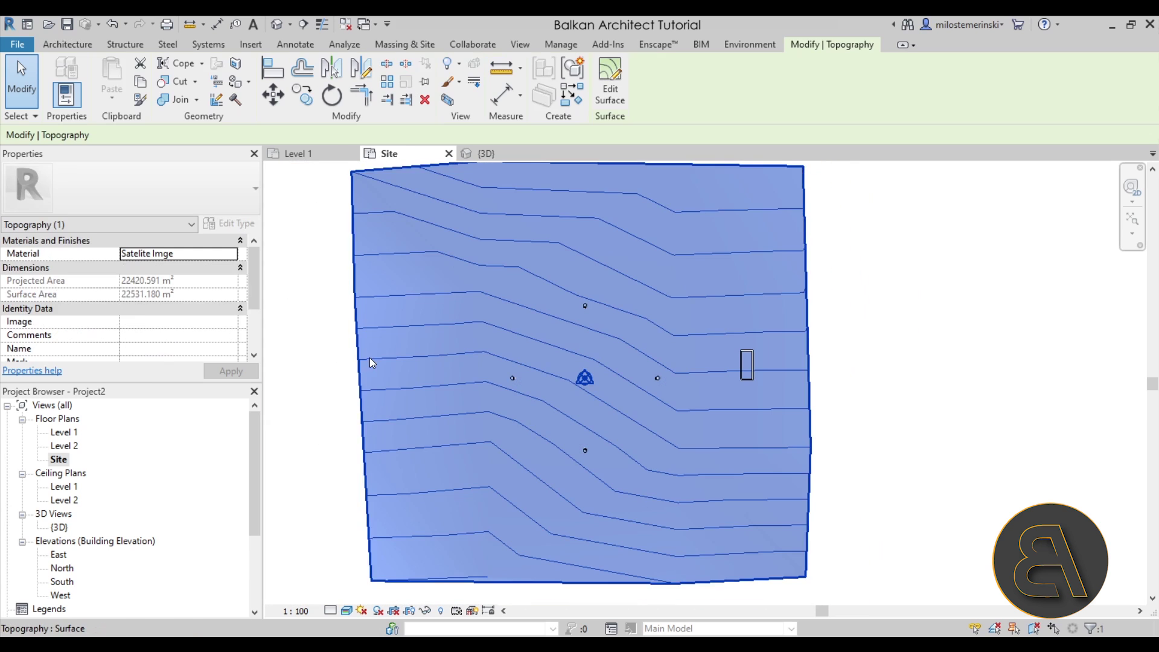
pyautogui.click(230, 257)
pyautogui.click(235, 254)
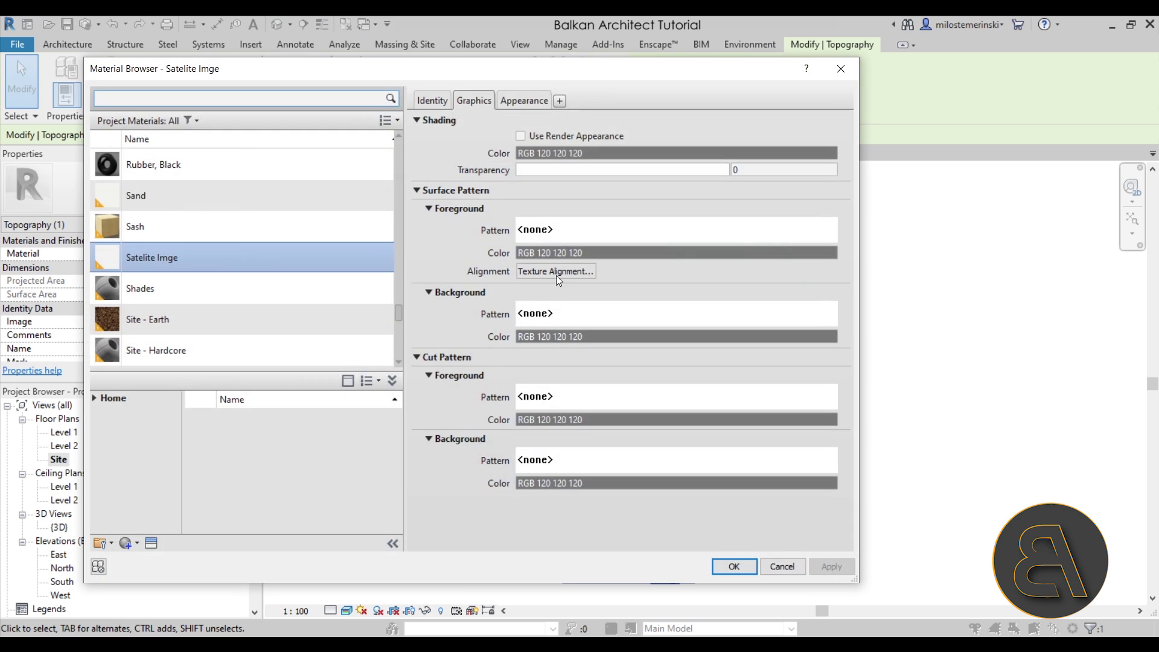
pyautogui.click(527, 99)
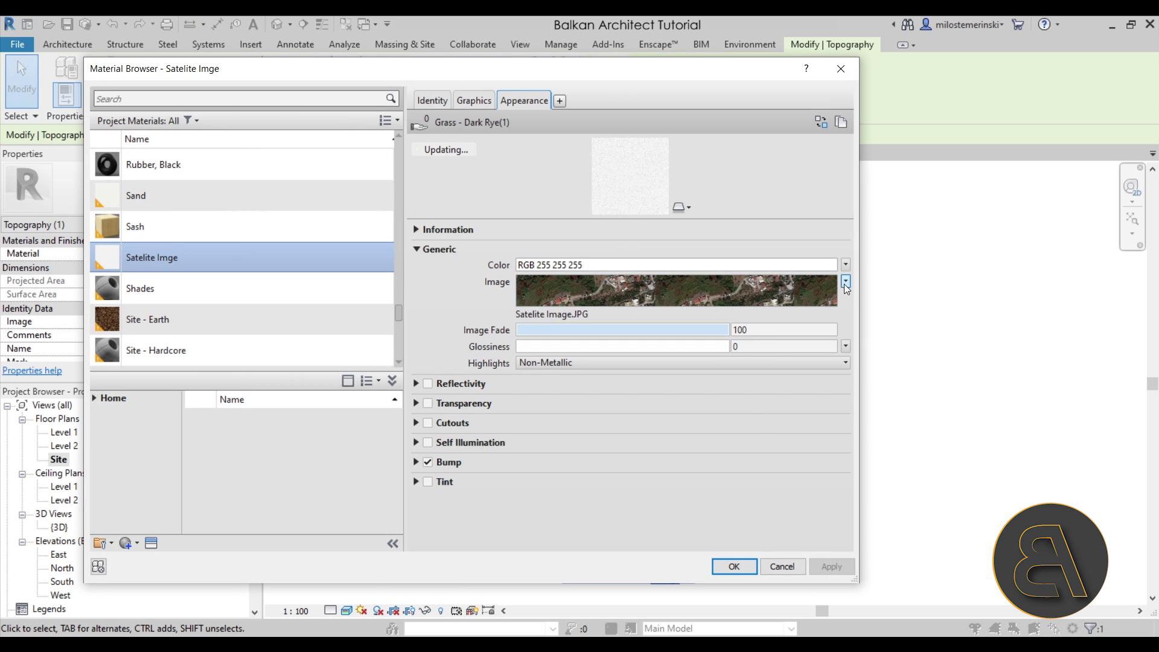
pyautogui.click(846, 281)
pyautogui.click(785, 422)
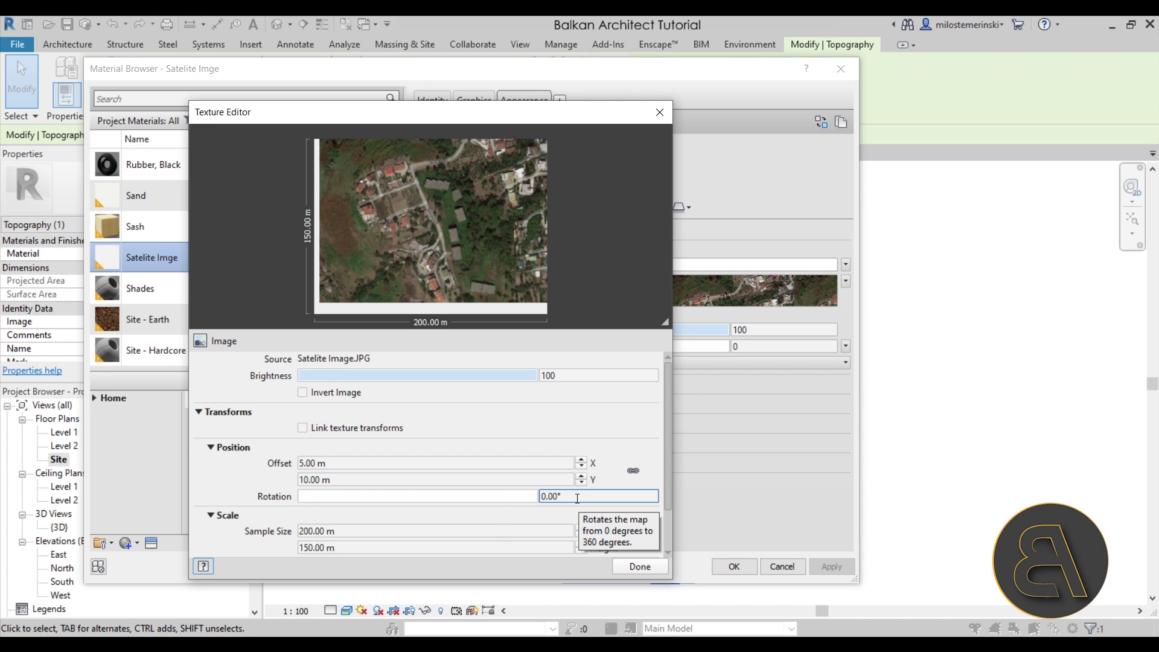
pyautogui.click(660, 112)
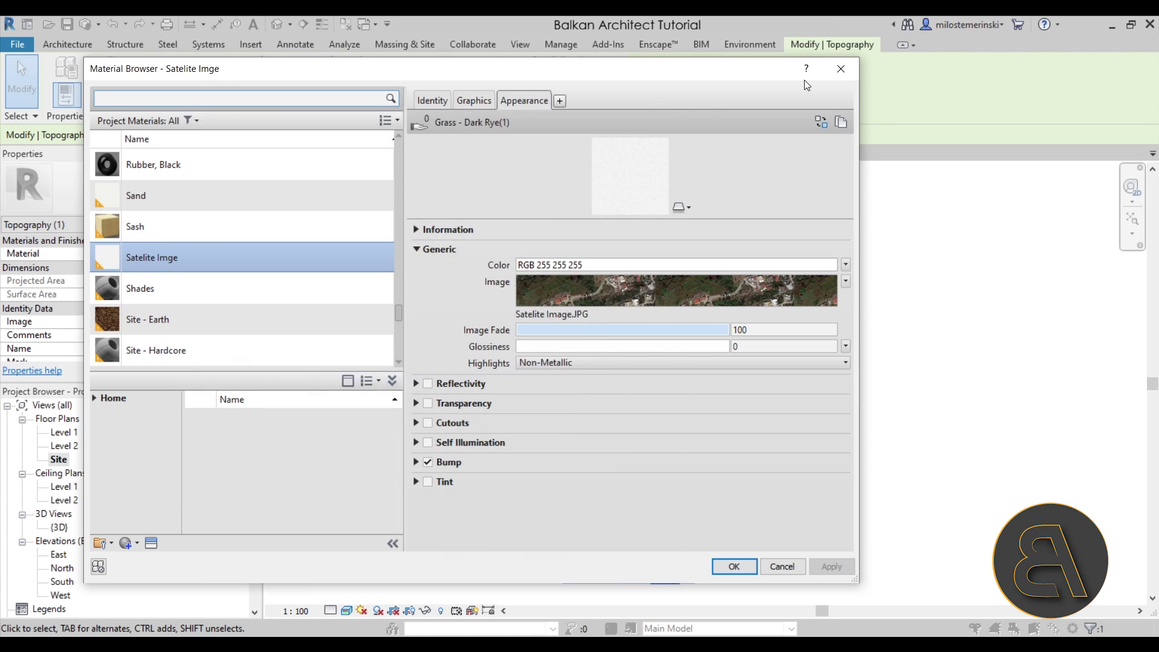
pyautogui.click(841, 68)
pyautogui.click(911, 409)
# - Sketch a straight detail line along the east side of the red-roofed houses, just west of the wall rectangle
pyautogui.scroll(3, 744, 386)
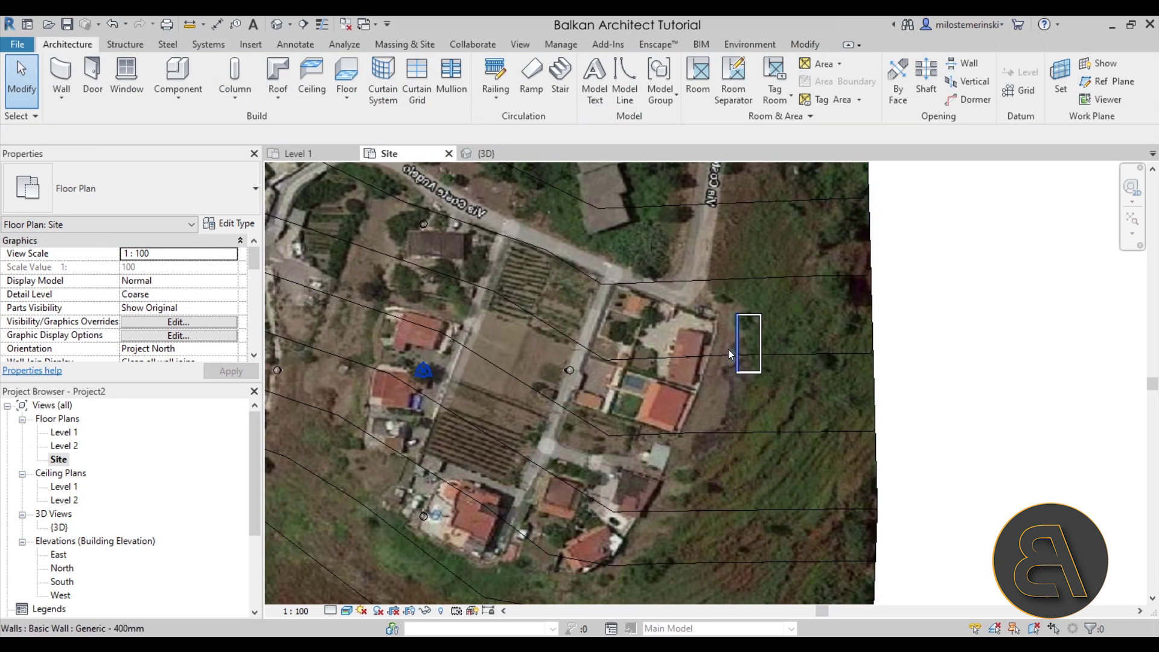
pyautogui.scroll(3, 705, 357)
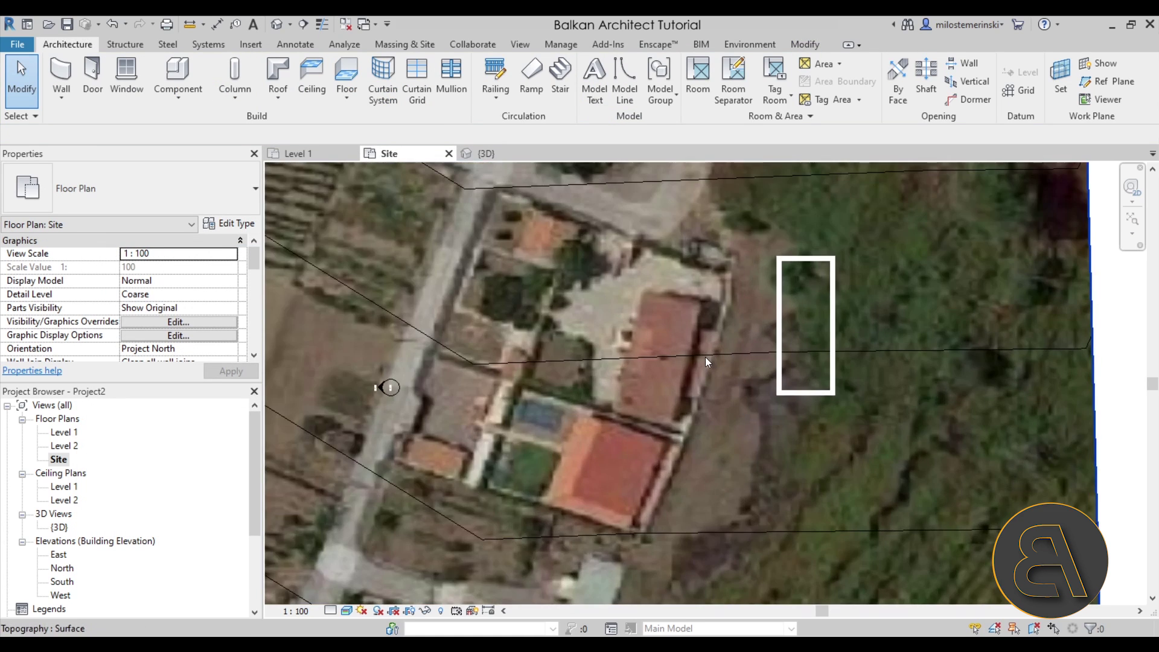
pyautogui.click(298, 46)
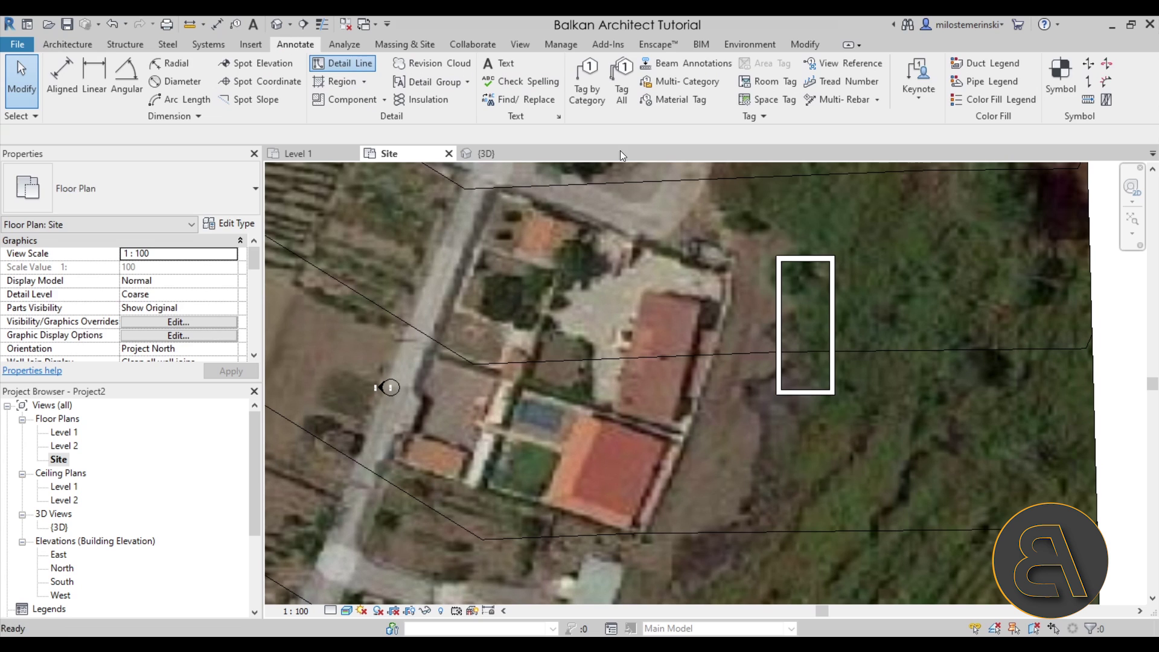
pyautogui.click(343, 62)
pyautogui.click(712, 267)
pyautogui.click(674, 474)
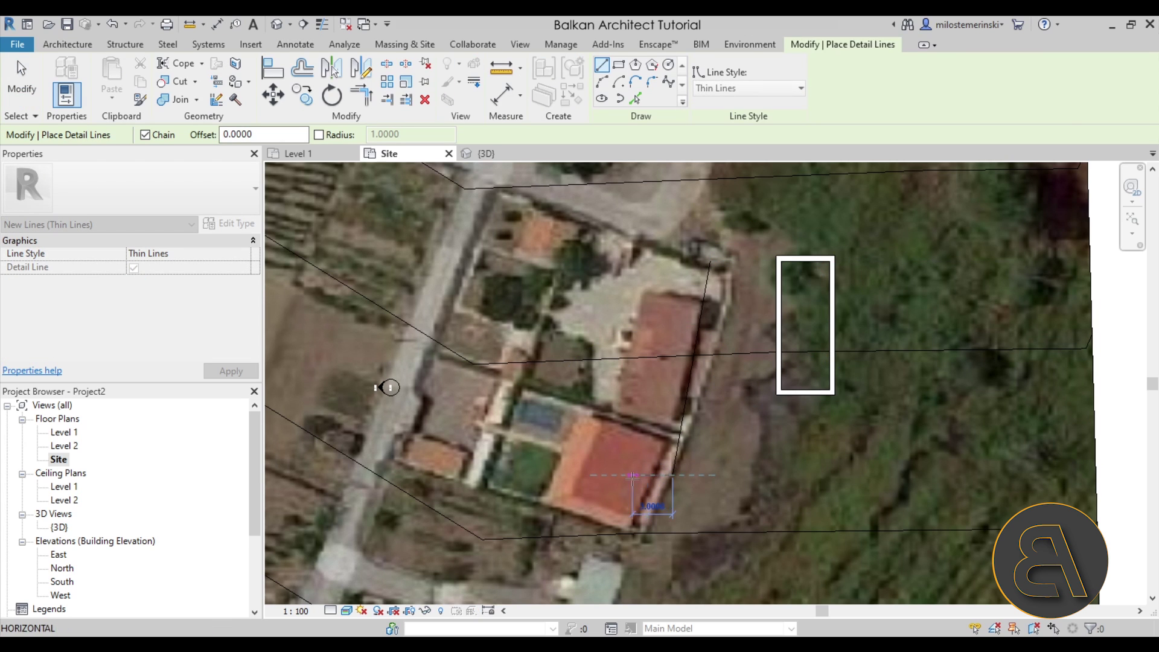
pyautogui.press('Escape')
pyautogui.press('Escape')
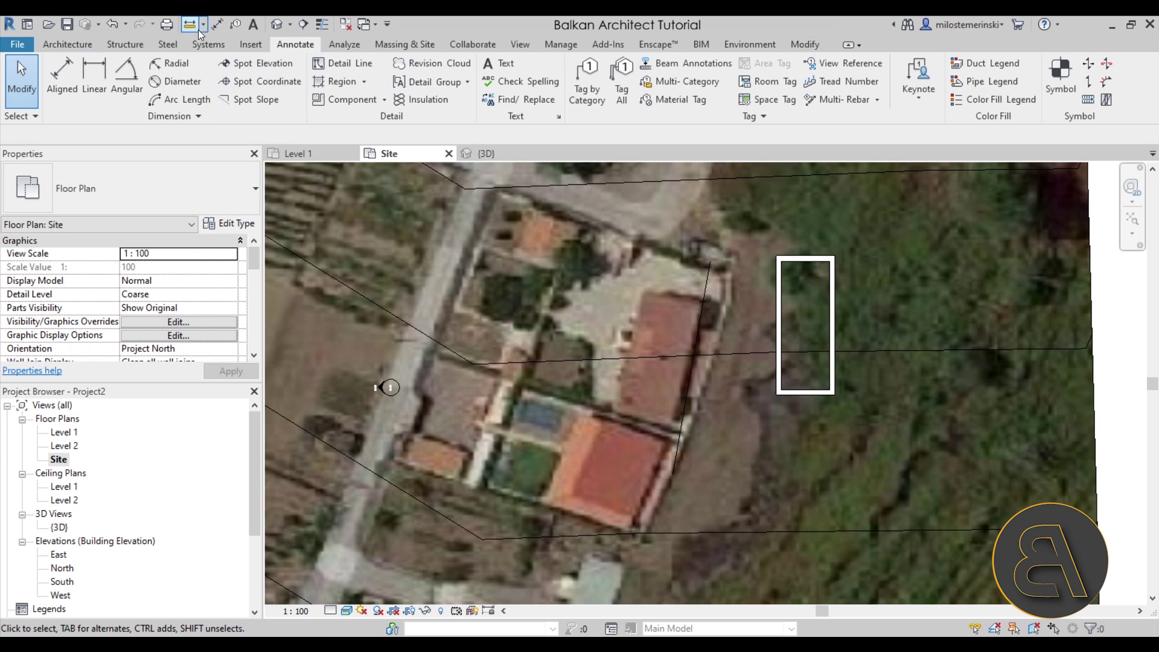
pyautogui.click(161, 63)
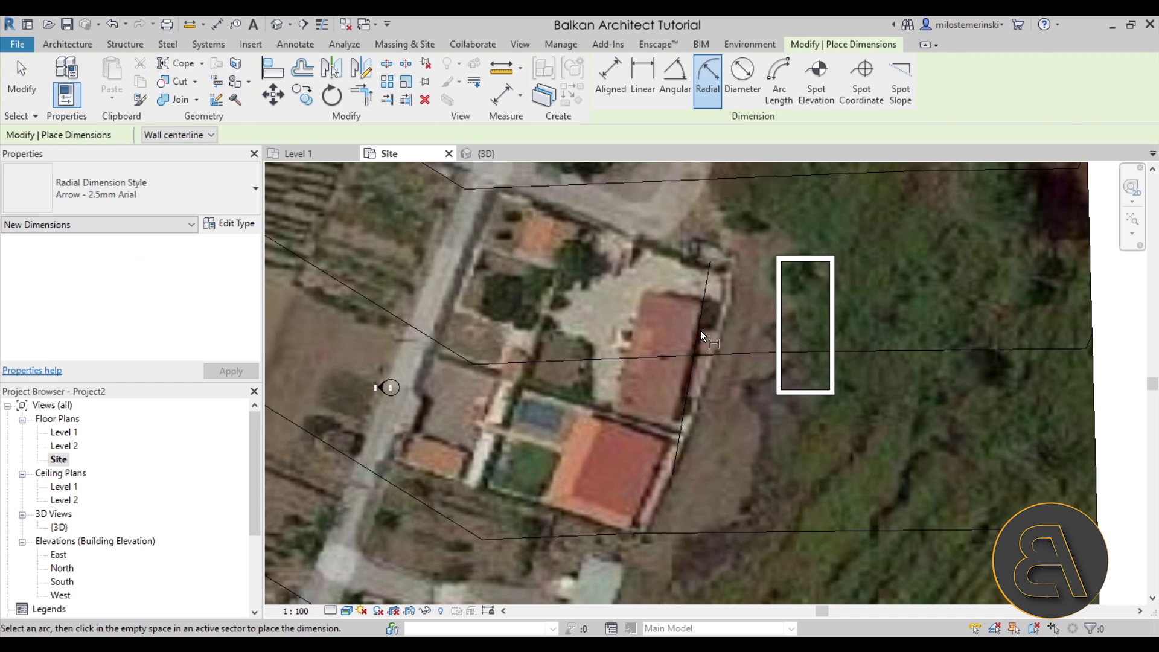
pyautogui.press('Escape')
pyautogui.press('Escape')
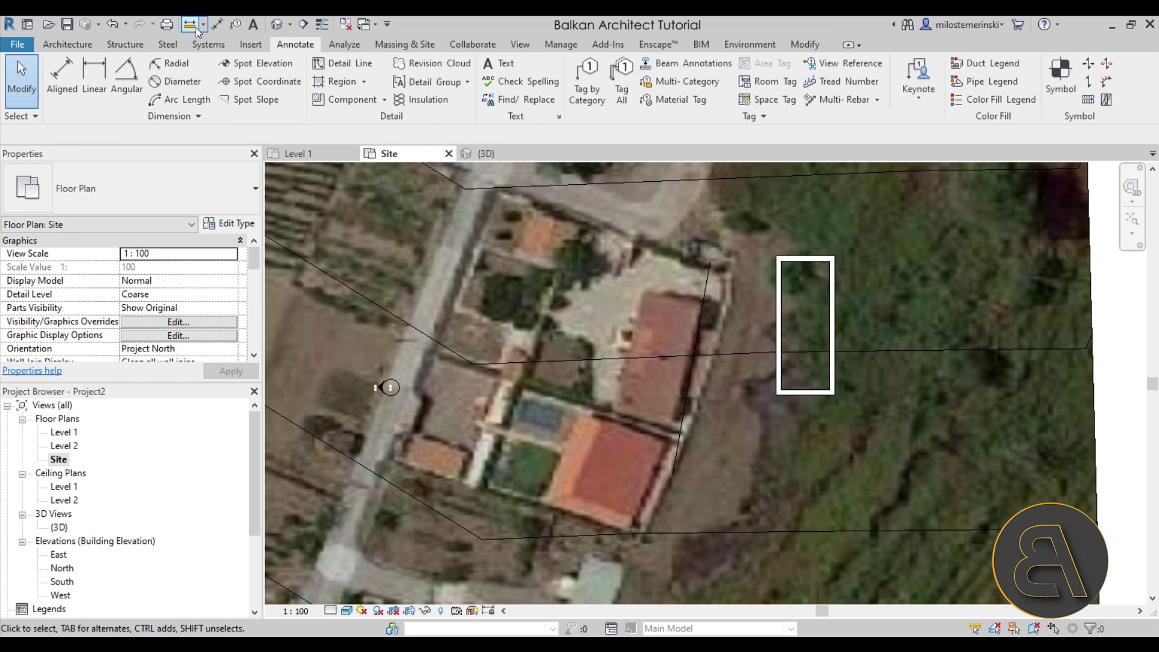
# - Measure the angle between the detail line and the rectangle's west wall with an angular dimension, and delete that dimension
pyautogui.click(217, 24)
pyautogui.scroll(2, 766, 314)
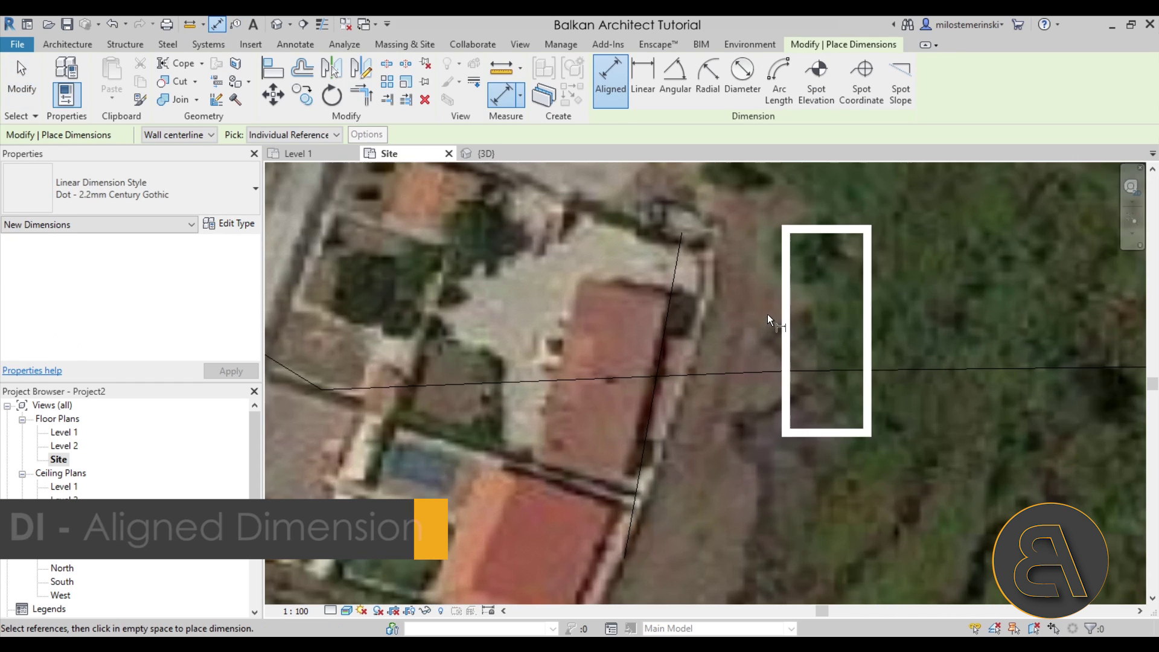
pyautogui.click(665, 308)
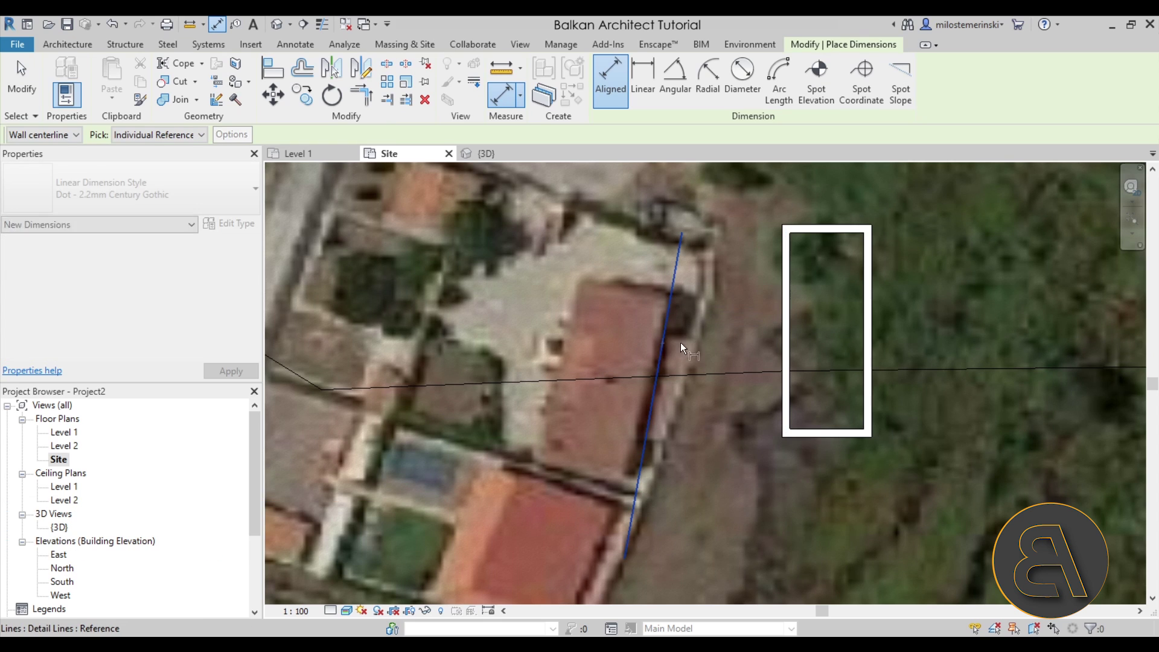
pyautogui.click(675, 79)
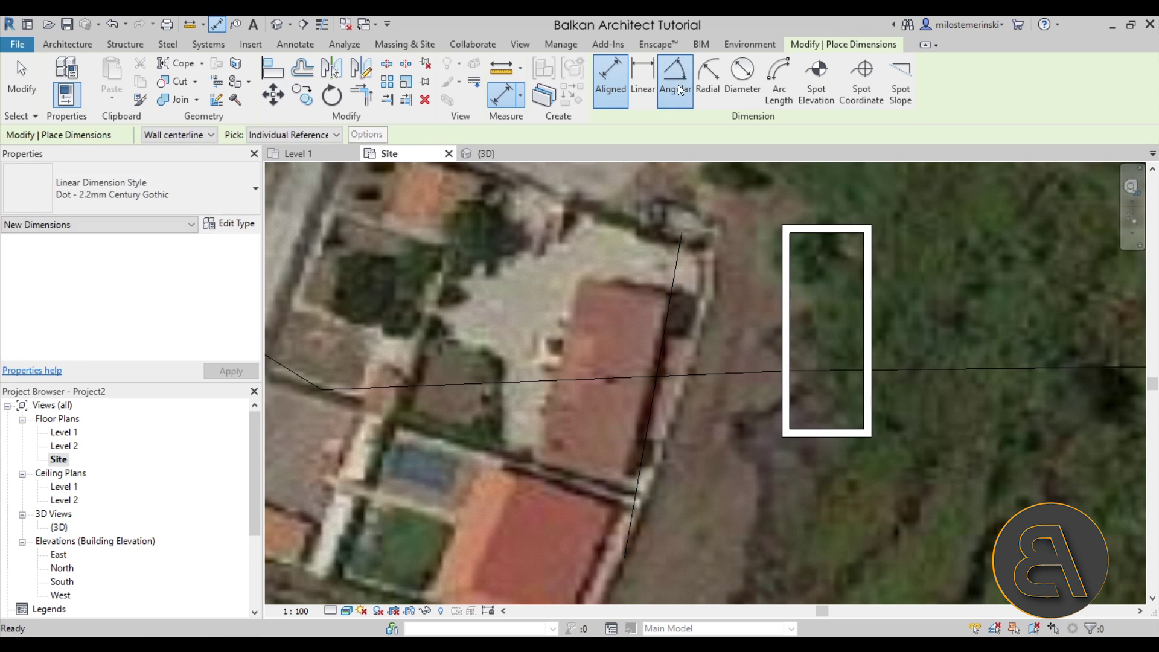
pyautogui.click(674, 280)
pyautogui.click(780, 307)
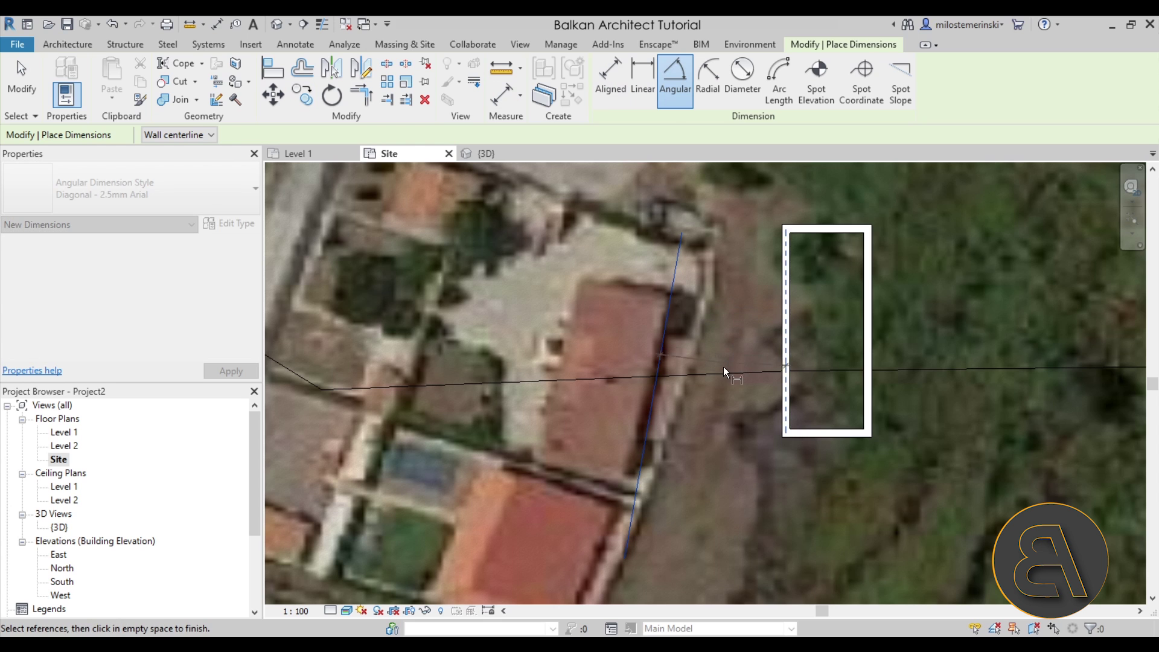
pyautogui.click(723, 372)
pyautogui.press('Escape')
pyautogui.press('Escape')
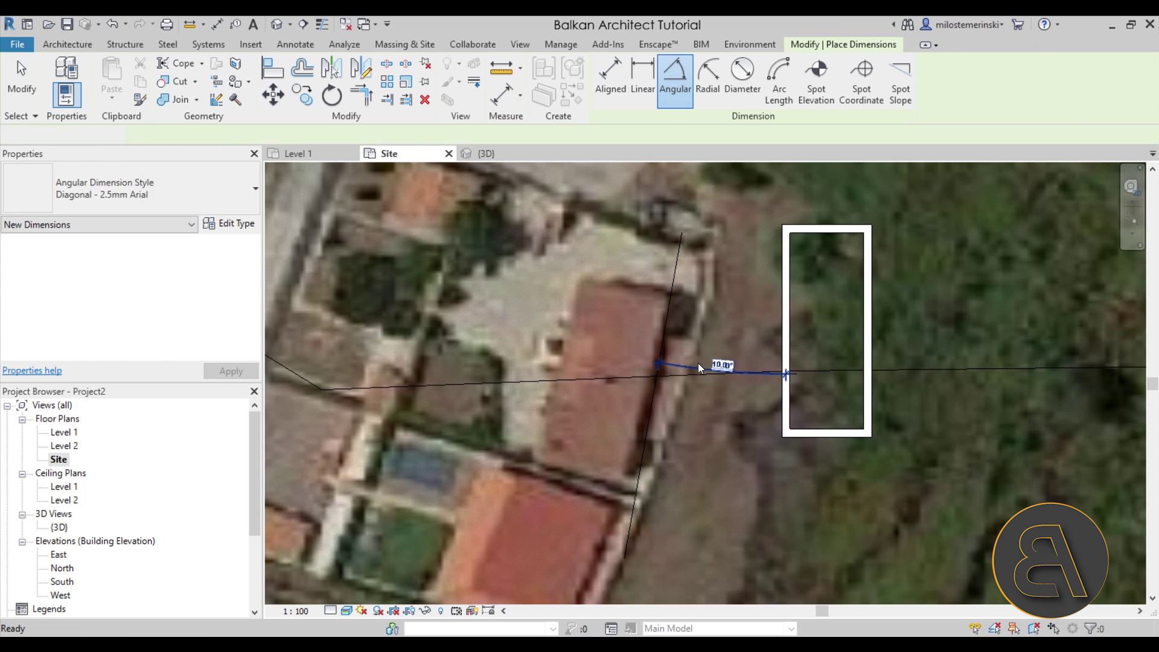
pyautogui.click(687, 368)
pyautogui.scroll(4, 719, 371)
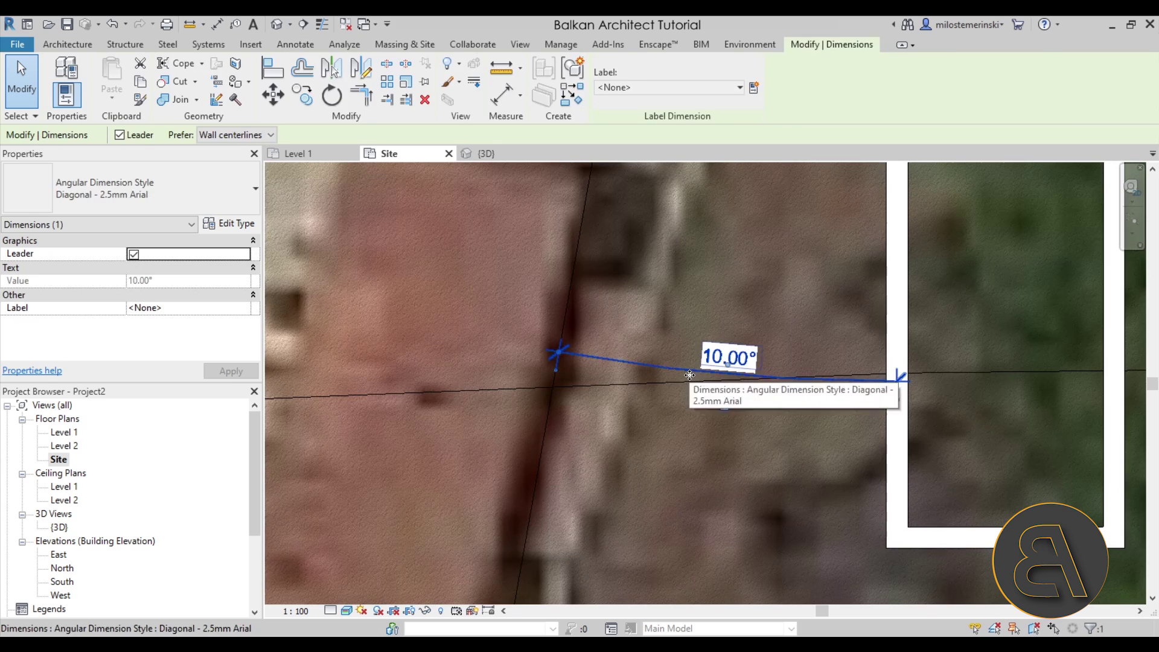
pyautogui.press('Delete')
# - Rotate the image texture of the toposurface's Satelite Imge material to about 10.41° and apply the change
pyautogui.scroll(-5, 680, 375)
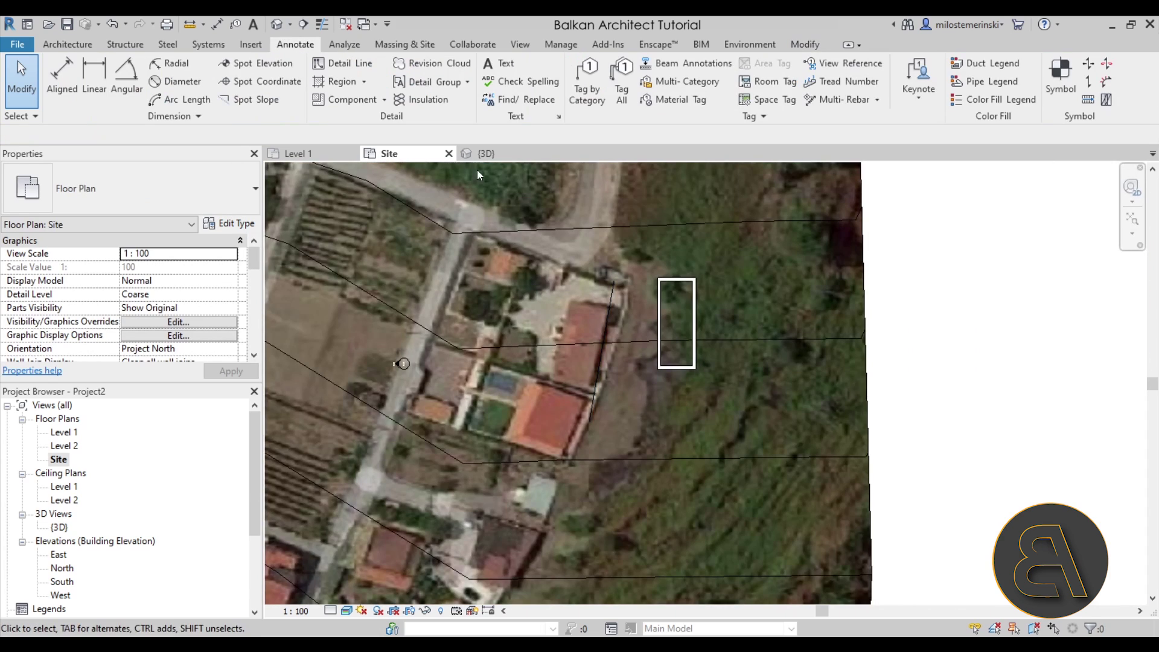
pyautogui.scroll(-5, 683, 324)
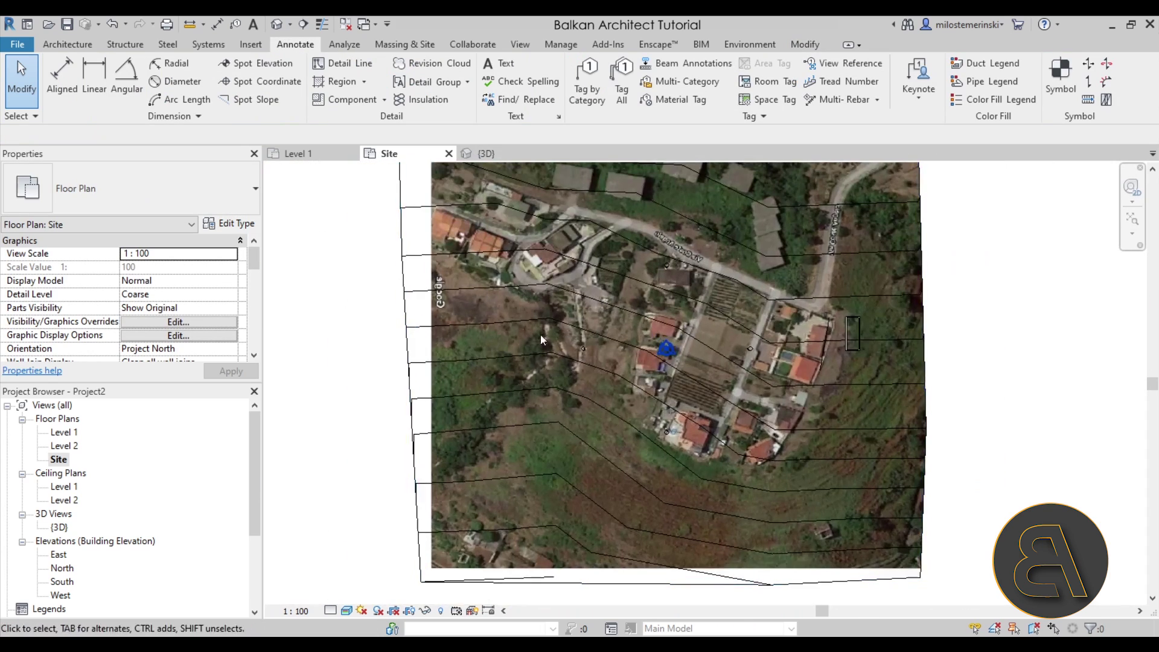
pyautogui.click(402, 353)
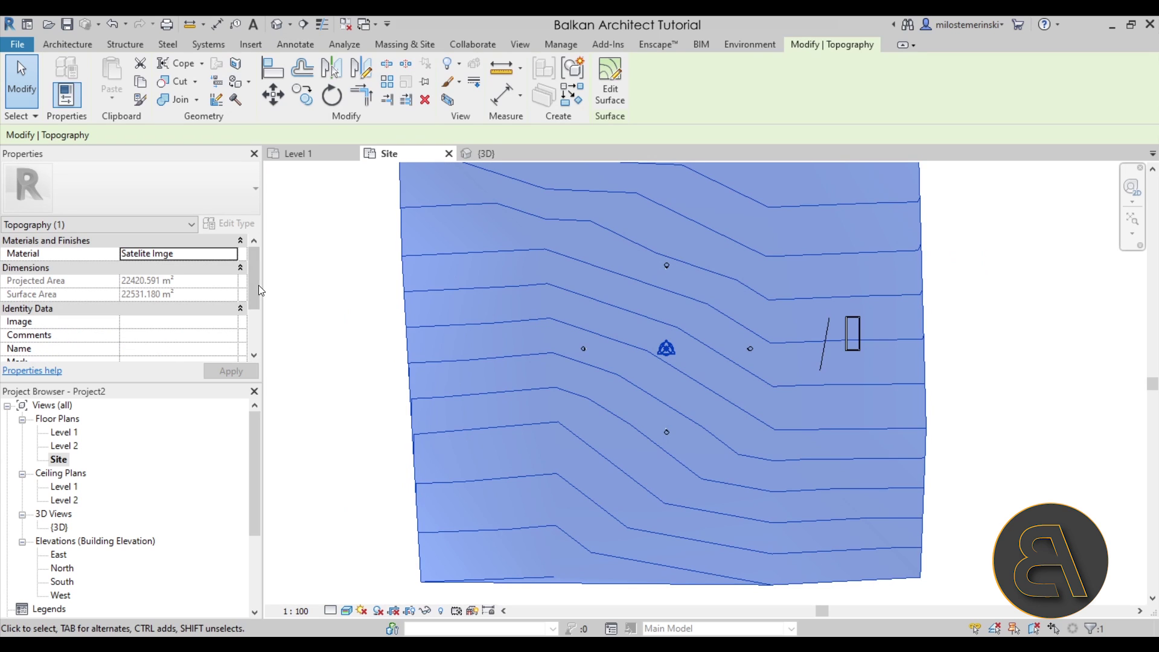
pyautogui.click(233, 253)
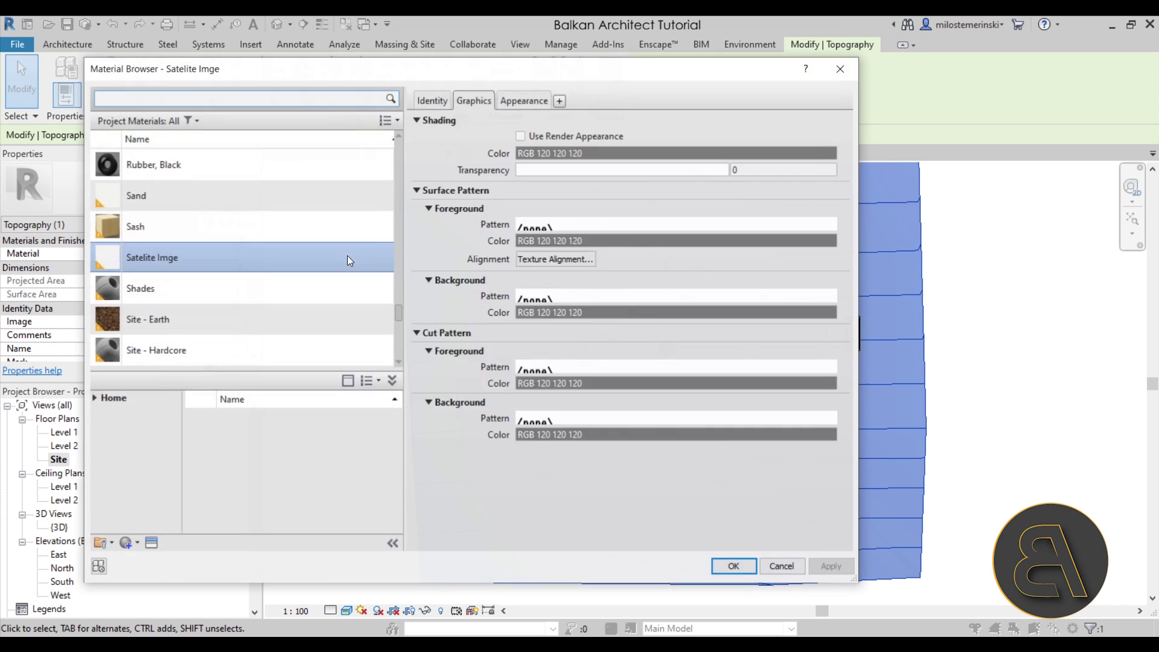
pyautogui.click(523, 101)
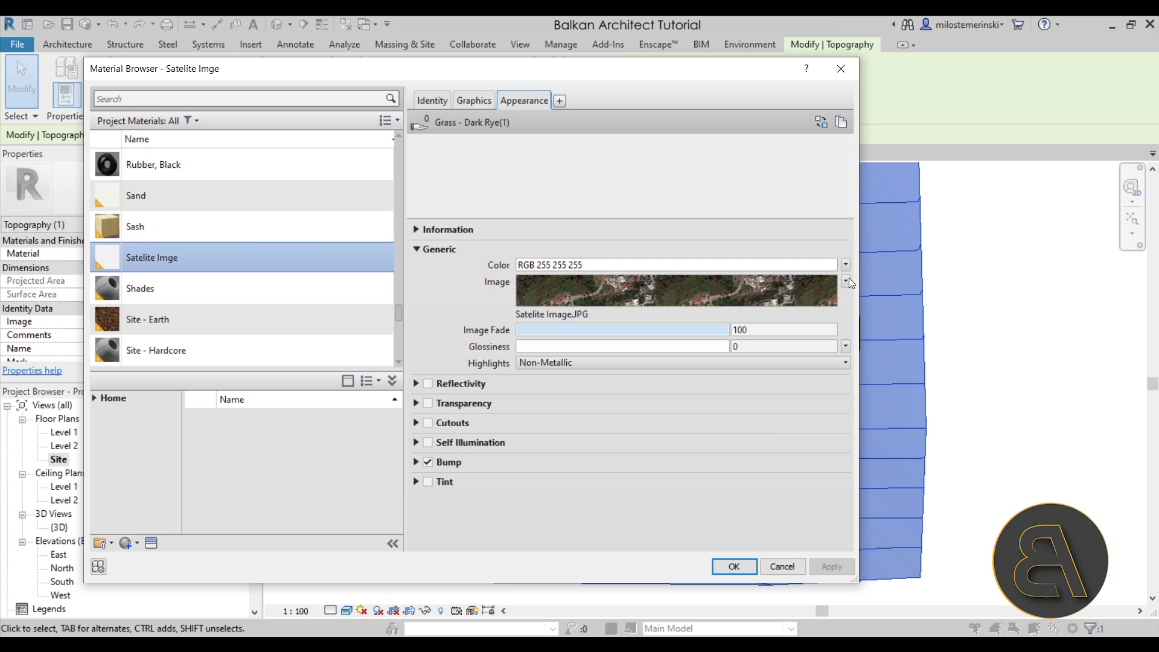
pyautogui.click(845, 281)
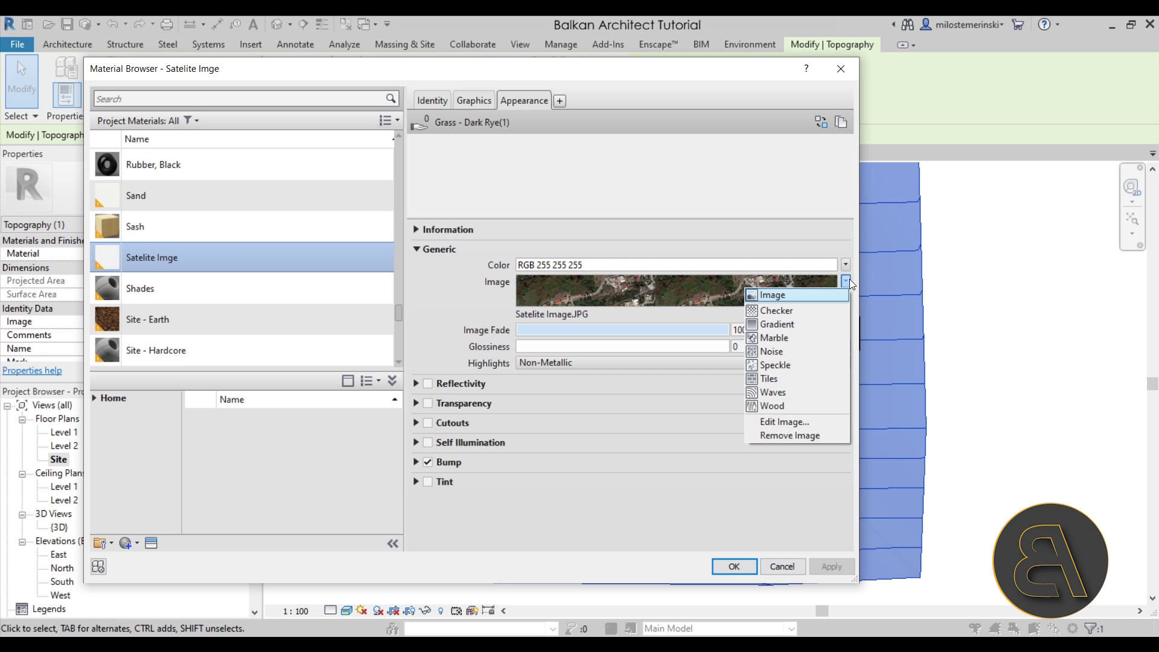
pyautogui.click(786, 422)
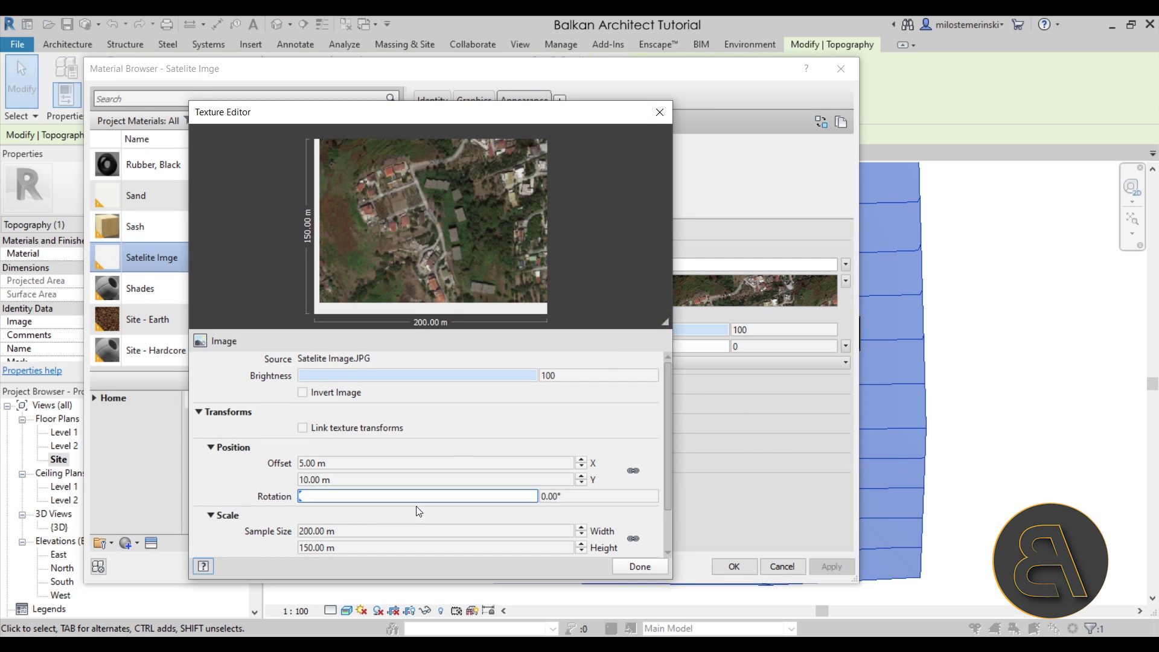
pyautogui.moveTo(296, 497); pyautogui.dragTo(306, 496)
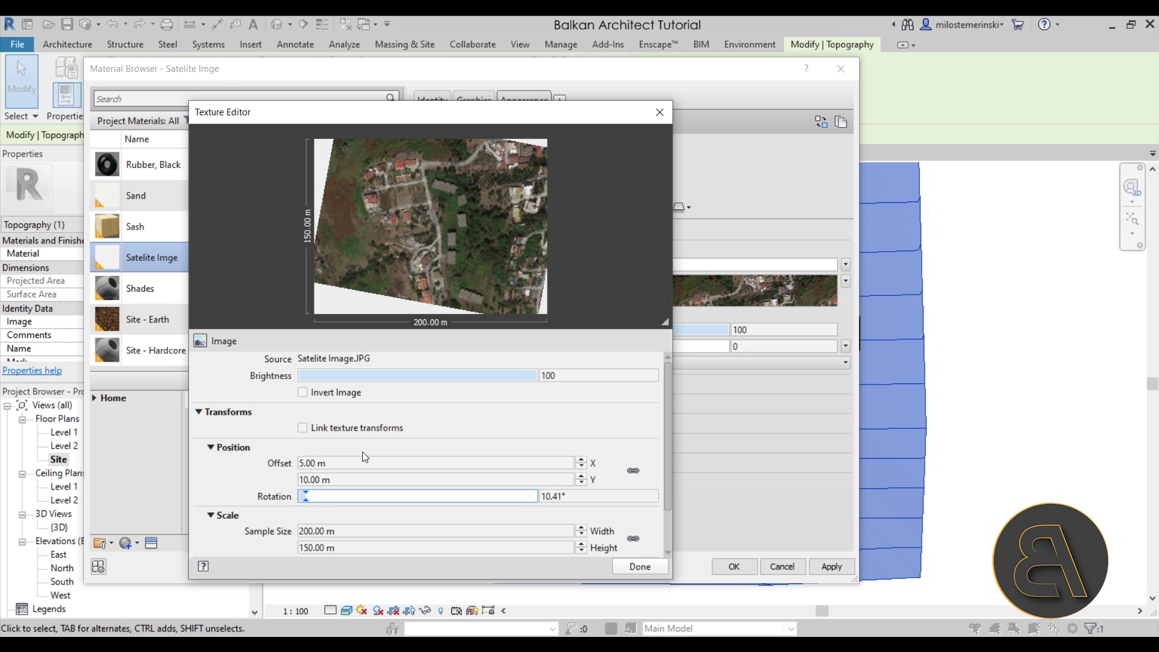
pyautogui.click(339, 465)
pyautogui.click(639, 568)
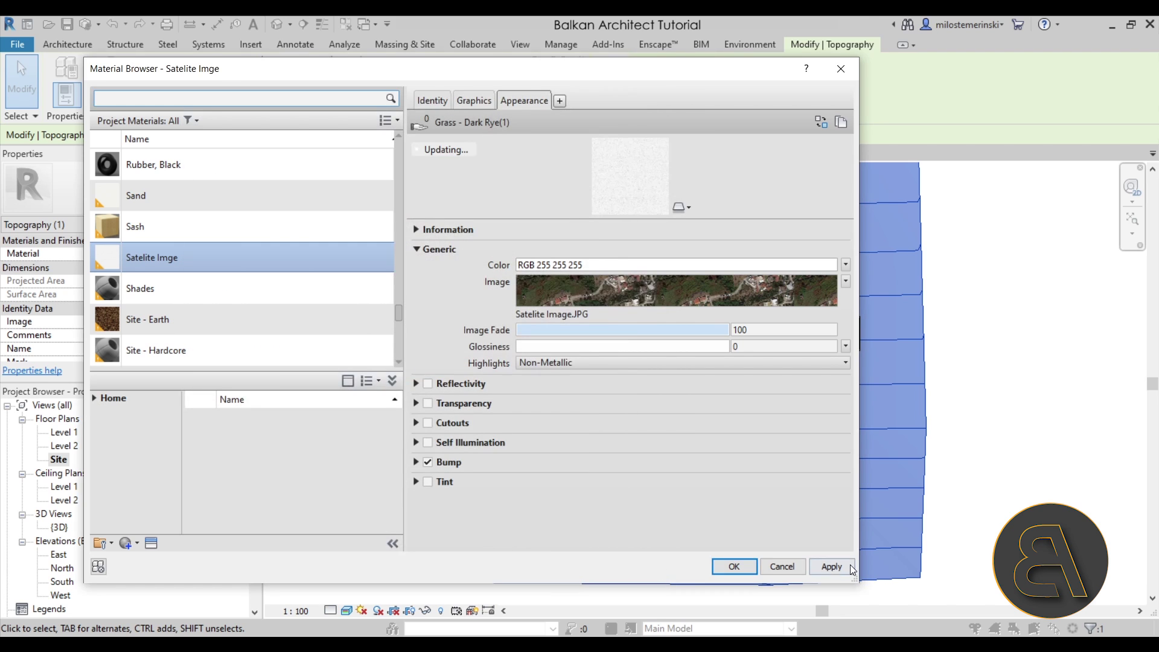
pyautogui.click(805, 567)
pyautogui.press('Escape')
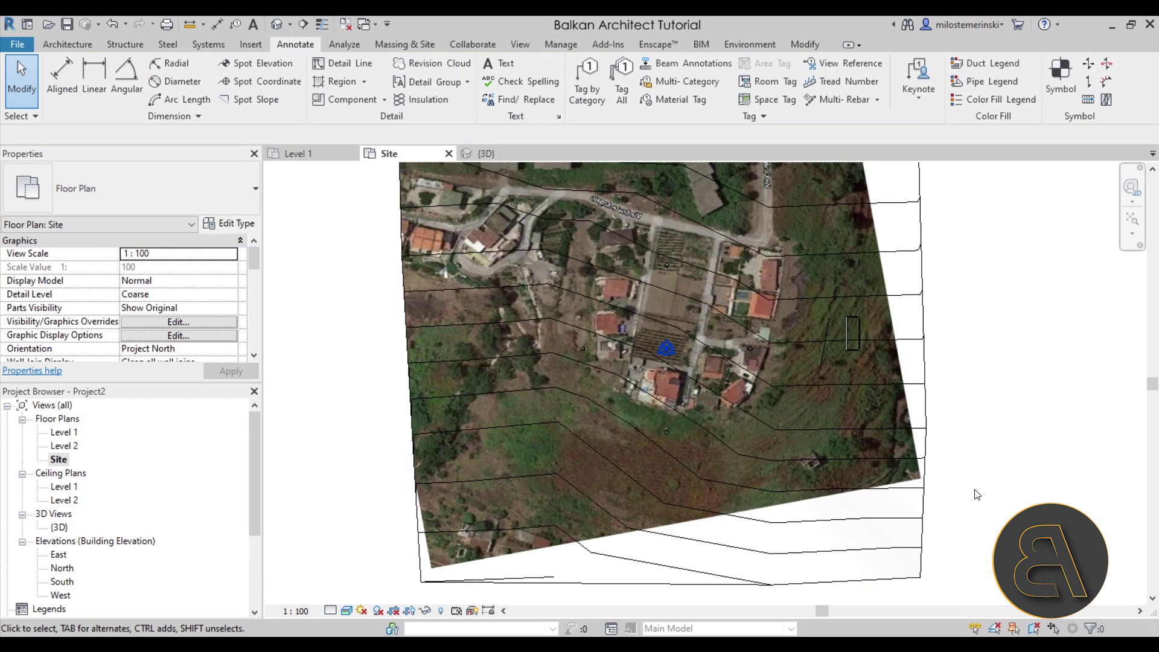
# - Examine how the rotated satellite image lines up with the wall rectangle and the detail line in the site plan
pyautogui.scroll(3, 827, 298)
pyautogui.scroll(2, 728, 263)
pyautogui.moveTo(708, 288); pyautogui.dragTo(477, 296, button='middle')
pyautogui.scroll(-1, 506, 281)
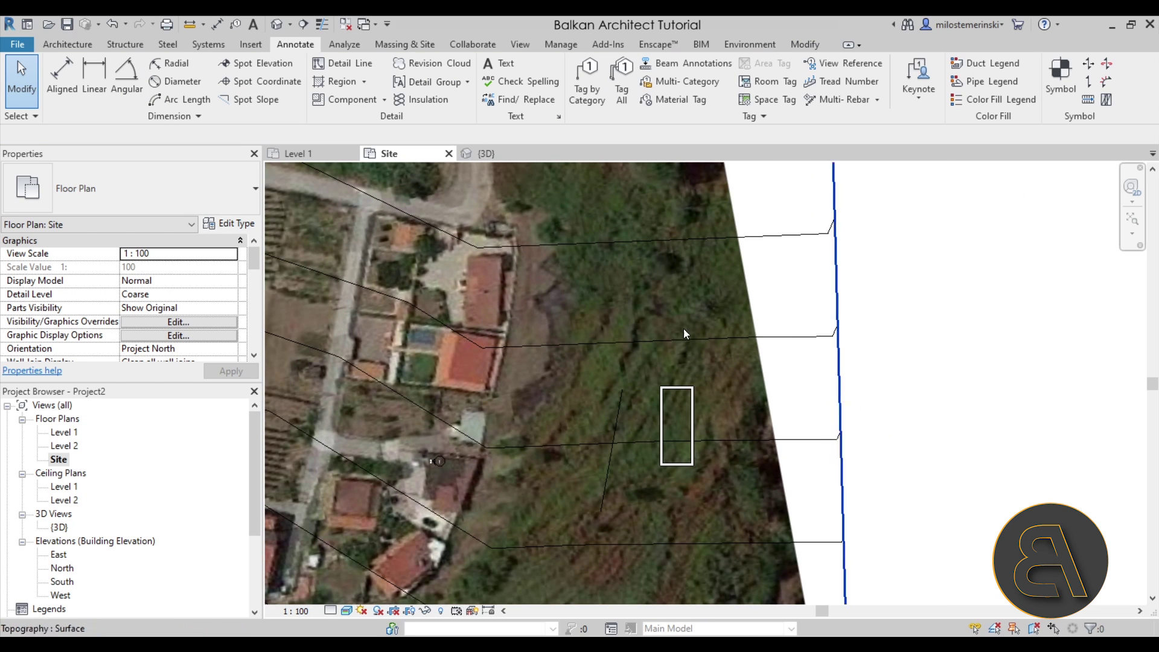
pyautogui.scroll(-1, 637, 338)
pyautogui.moveTo(578, 342); pyautogui.dragTo(715, 343, button='middle')
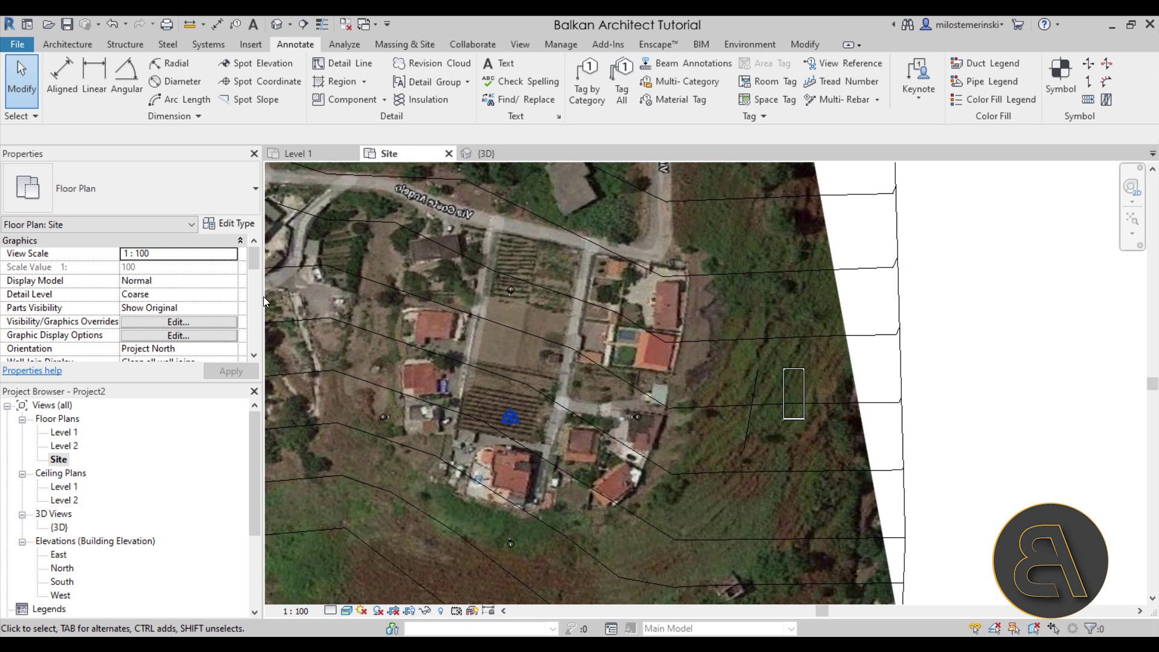
pyautogui.scroll(-3, 519, 317)
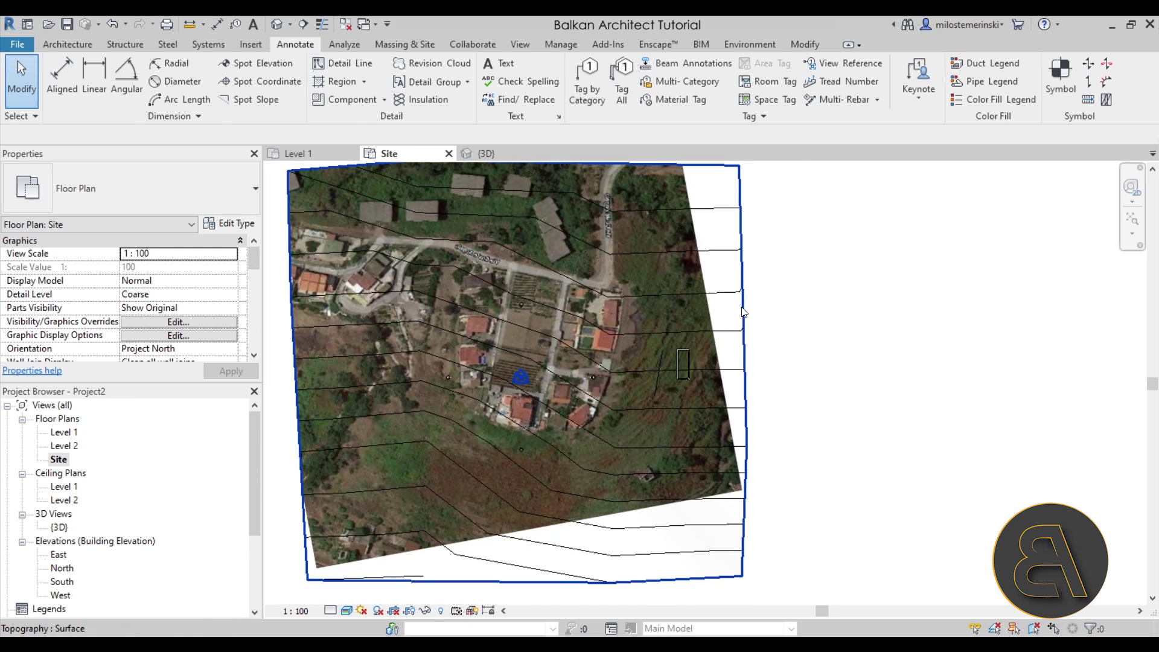
# - Open the image texture settings of the toposurface's Satelite Imge material and try an X offset of -10 m
pyautogui.click(744, 312)
pyautogui.click(227, 253)
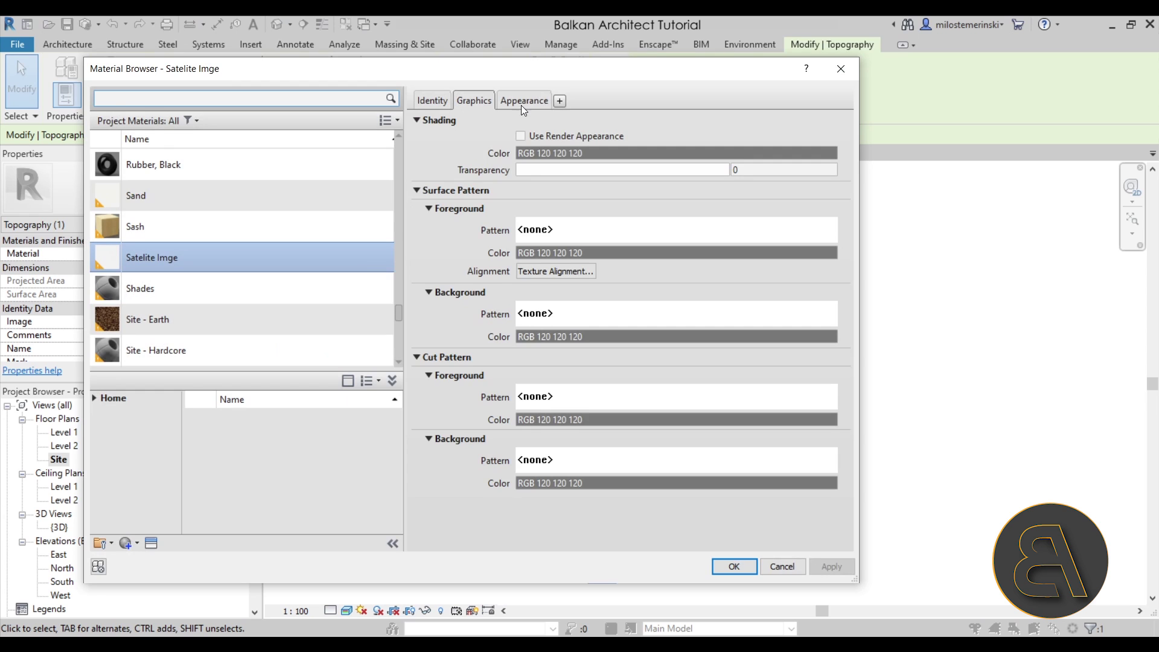
pyautogui.click(523, 102)
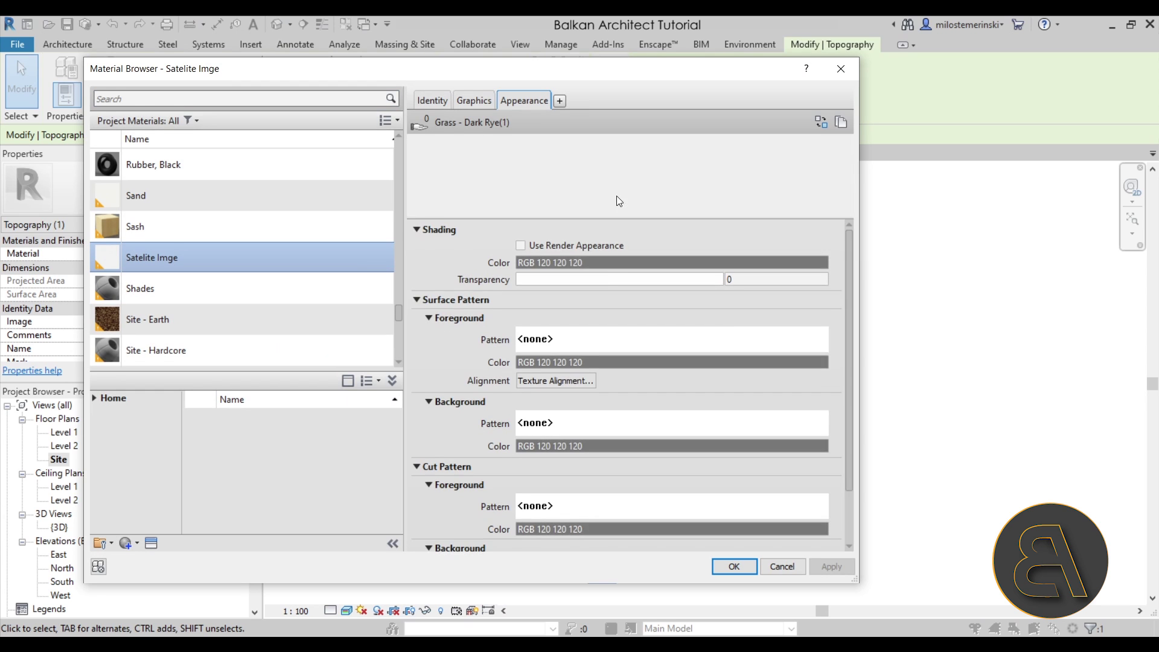
pyautogui.click(845, 281)
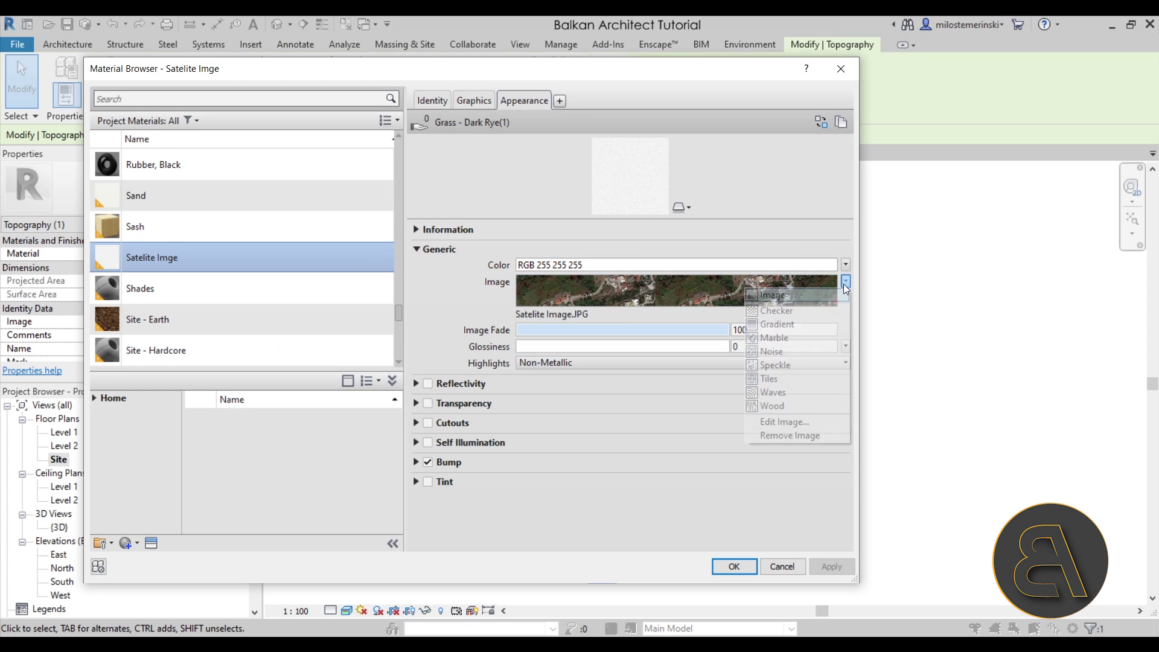
pyautogui.click(779, 420)
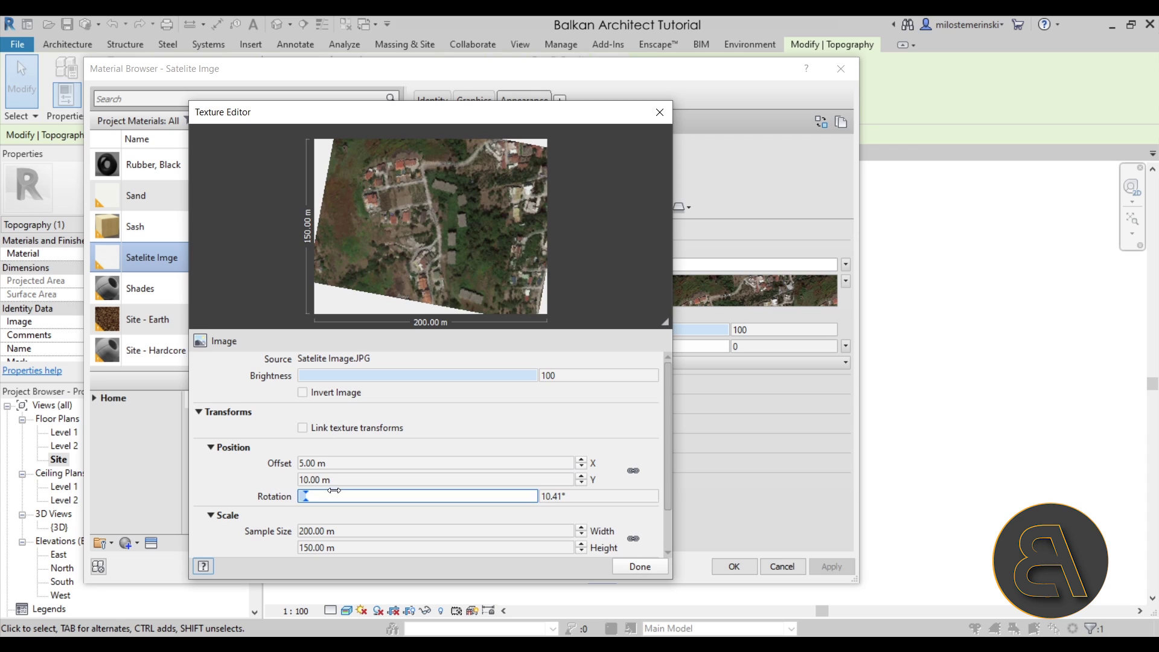
pyautogui.click(313, 463)
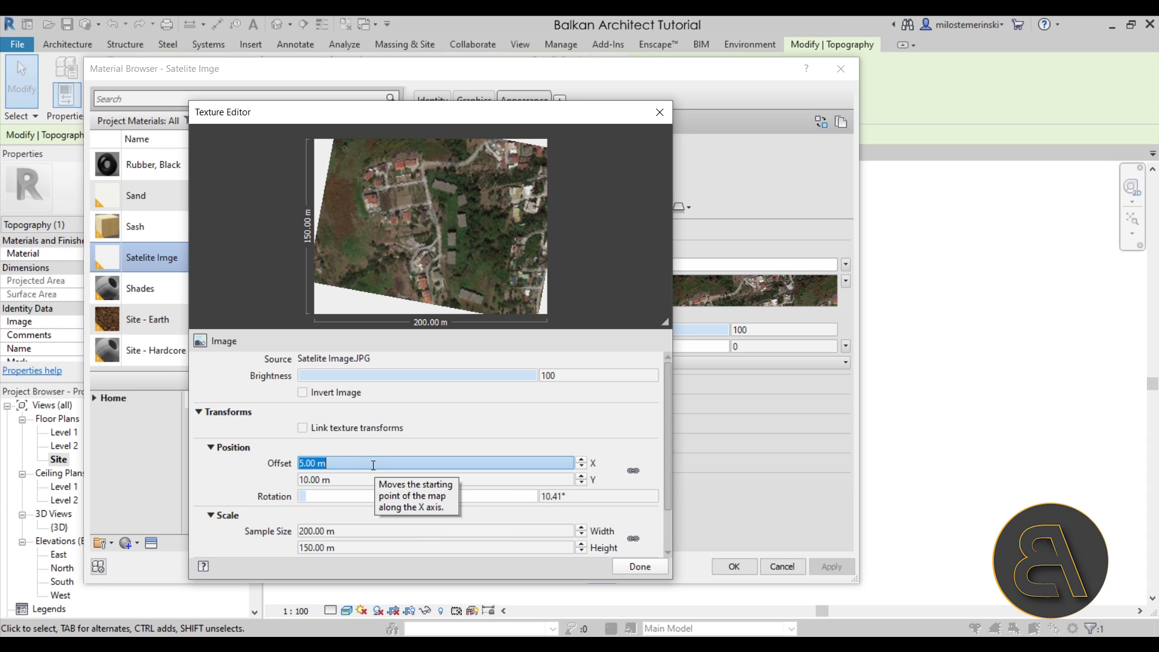
pyautogui.write('-10')
pyautogui.click(358, 478)
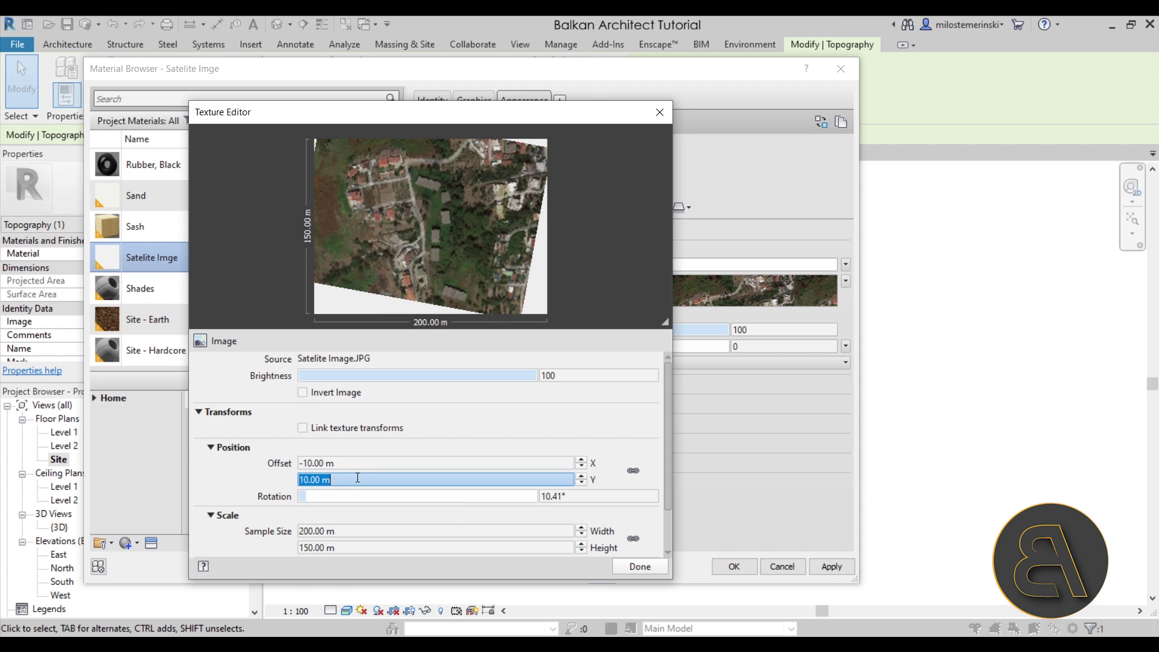
# - Set the image texture offset to 30 m in X and -10 m in Y, and accept the material
pyautogui.click(357, 464)
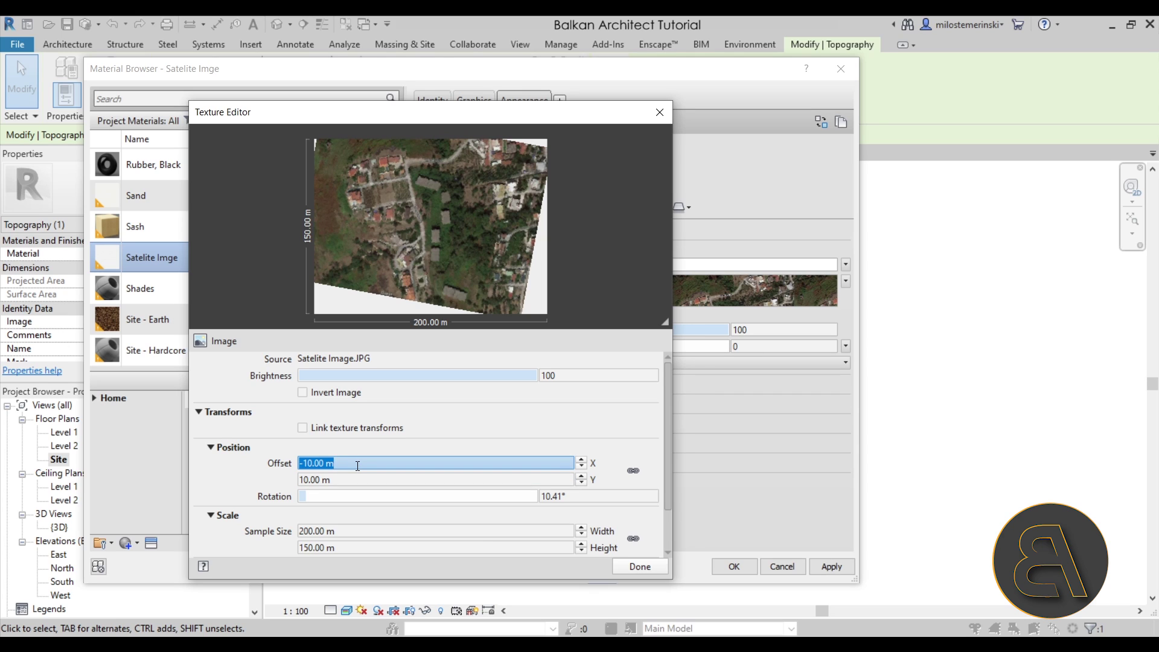
pyautogui.write('30')
pyautogui.click(350, 477)
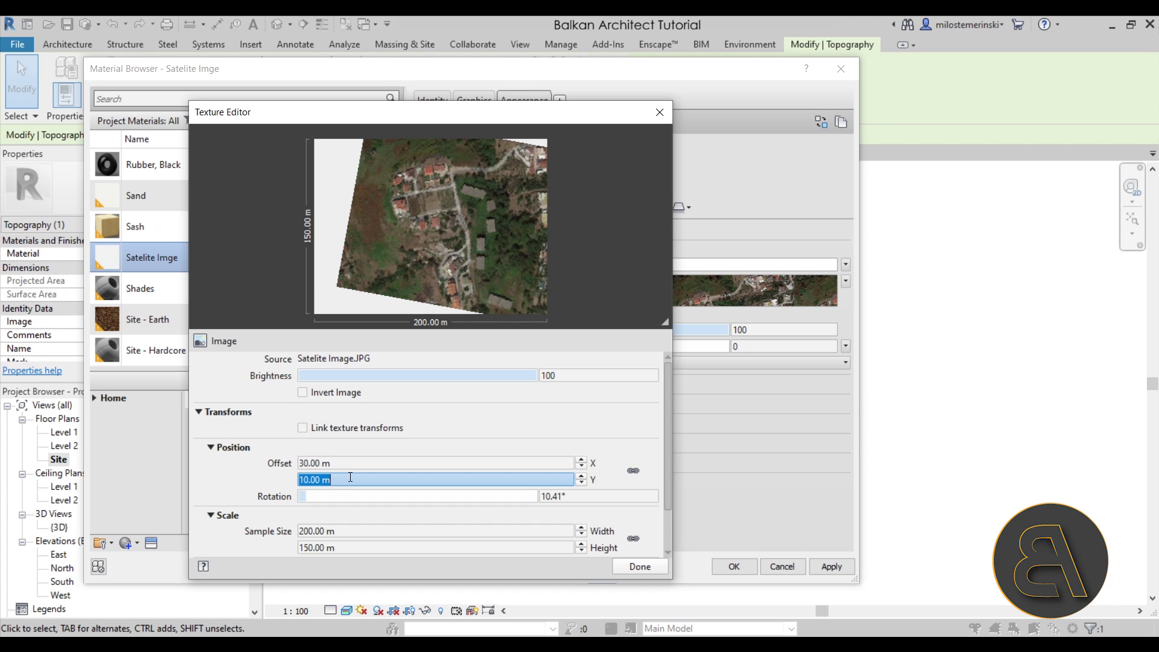
pyautogui.write('-10')
pyautogui.press('Return')
pyautogui.click(638, 568)
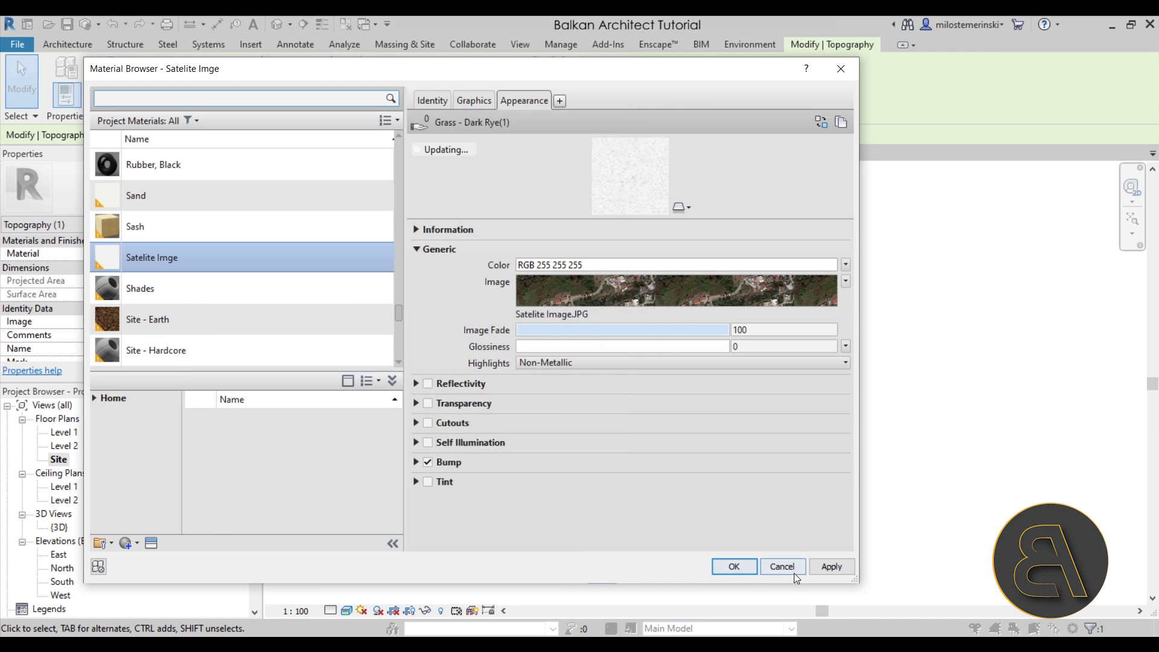
pyautogui.click(749, 571)
pyautogui.click(833, 551)
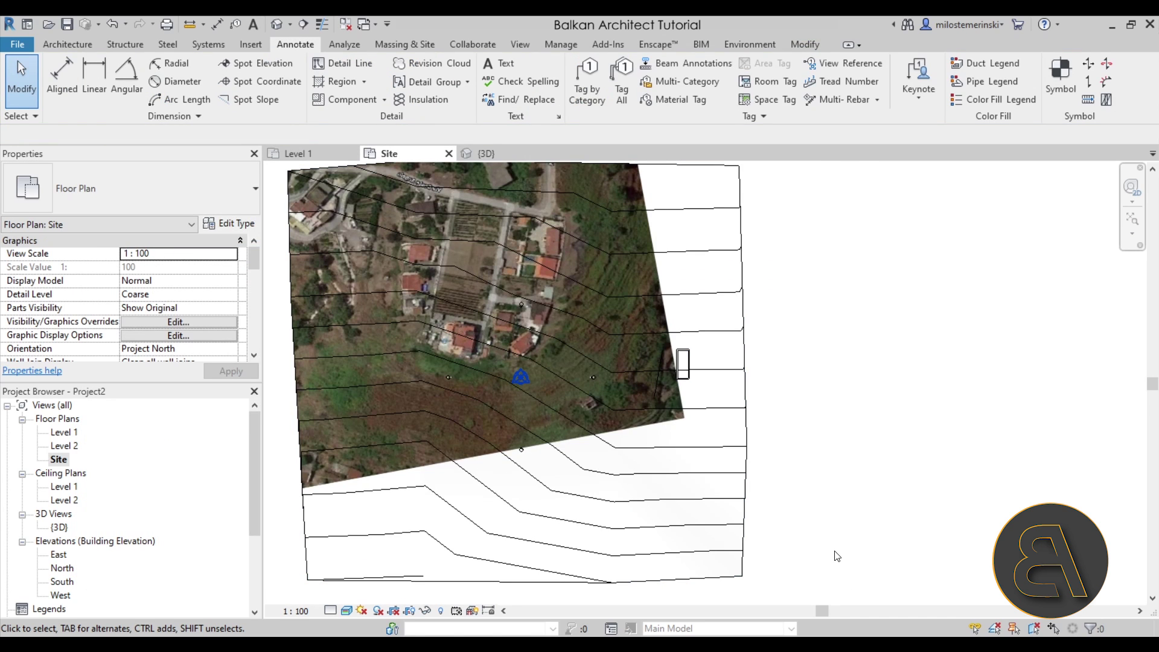
# - Change the toposurface's satellite image texture offset to -30 m in X and 10 m in Y, and apply it
pyautogui.click(600, 297)
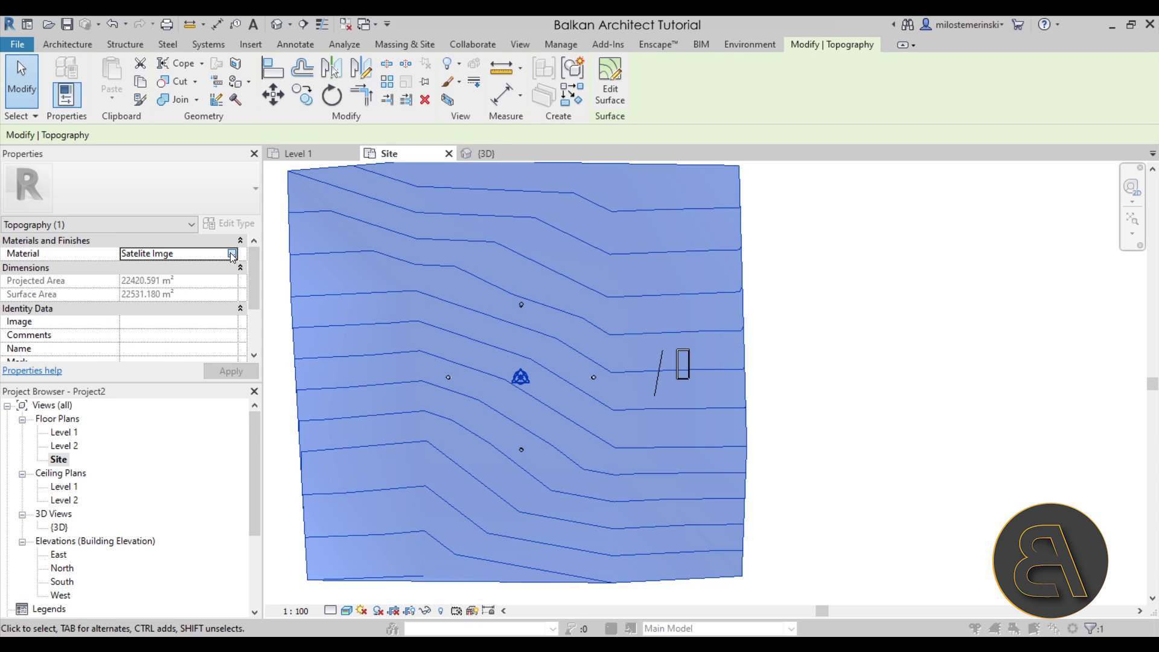
pyautogui.click(233, 253)
pyautogui.click(545, 106)
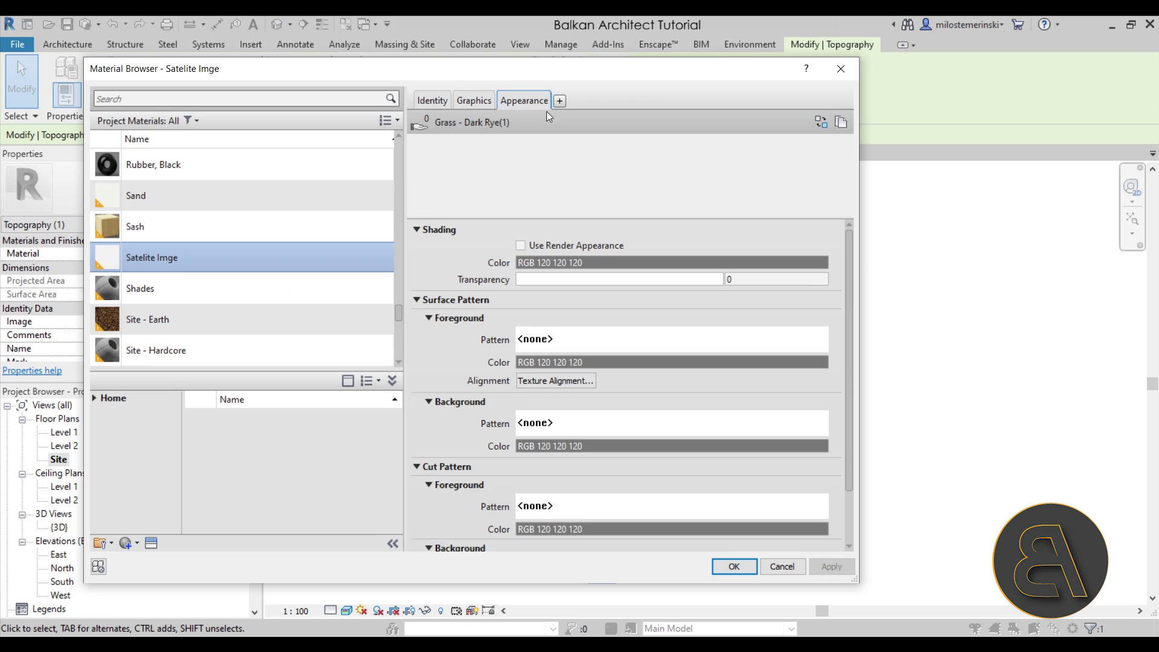
pyautogui.click(846, 282)
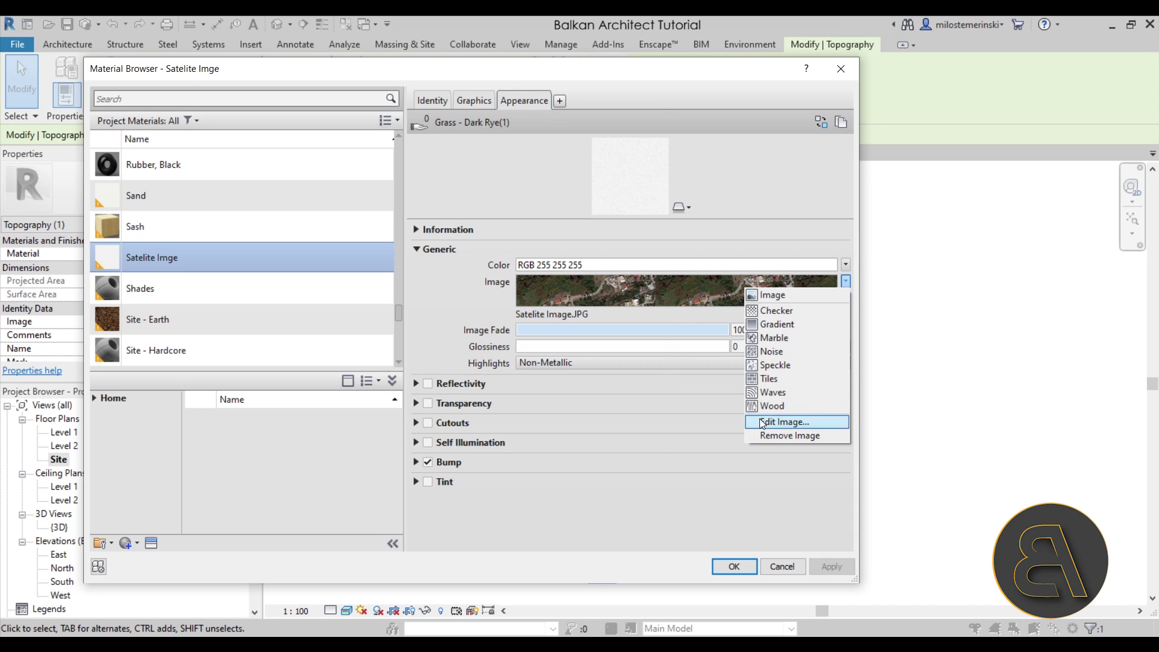
pyautogui.click(785, 422)
pyautogui.click(346, 463)
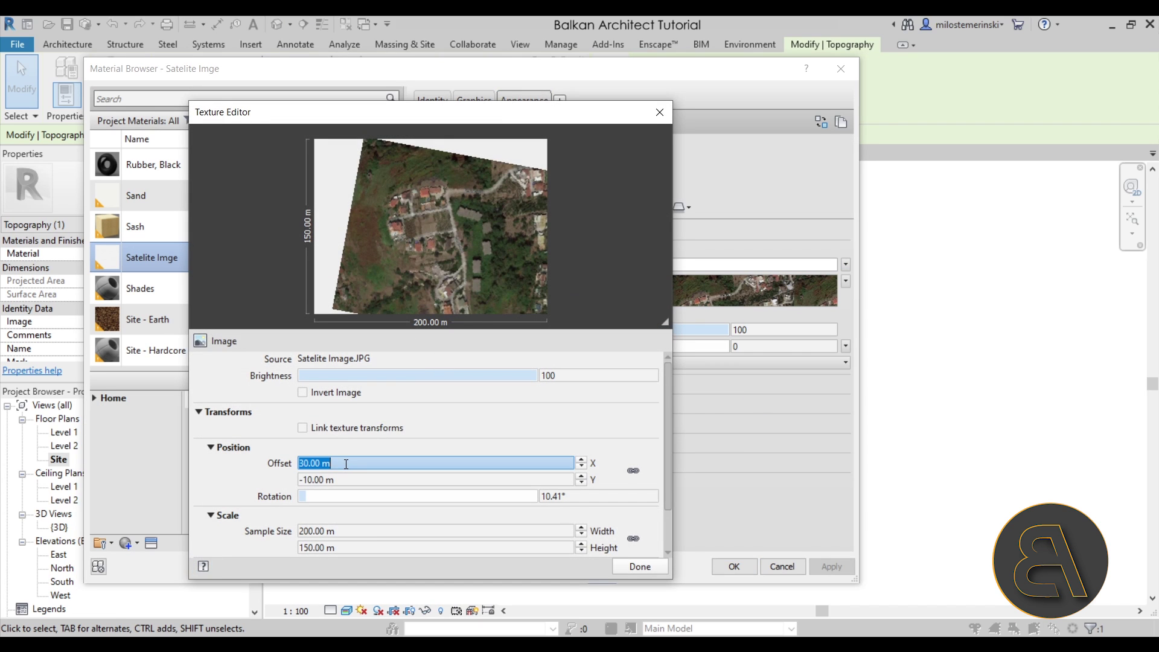
pyautogui.write('-30')
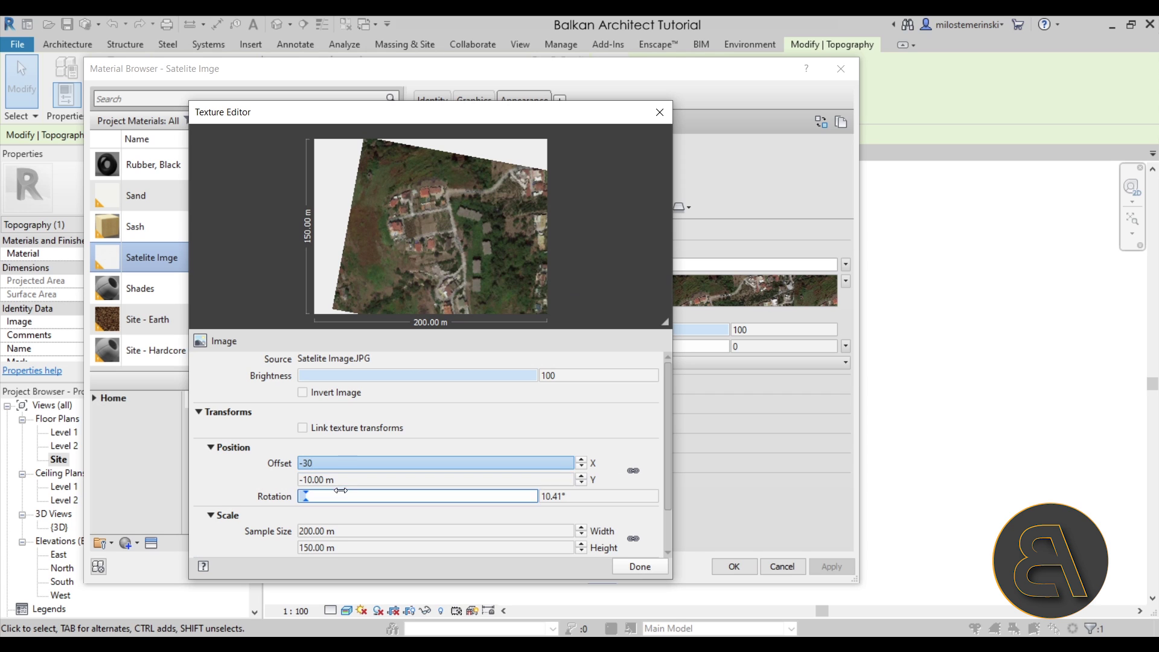
pyautogui.click(343, 480)
pyautogui.write('10')
pyautogui.press('Return')
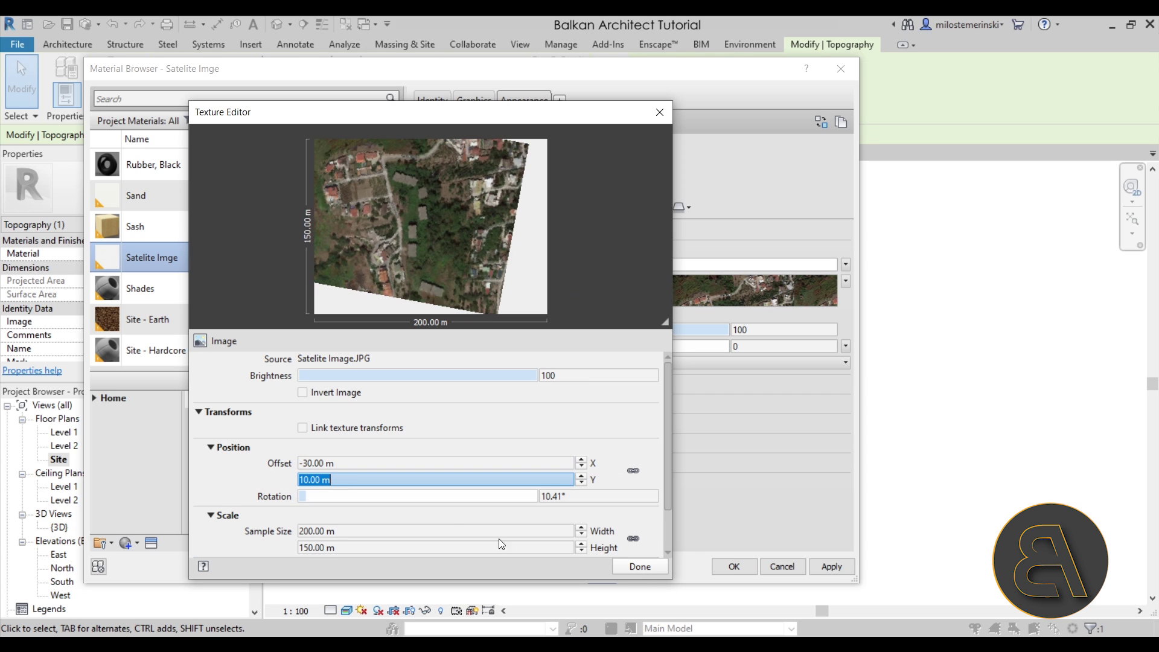
pyautogui.click(640, 567)
pyautogui.click(813, 567)
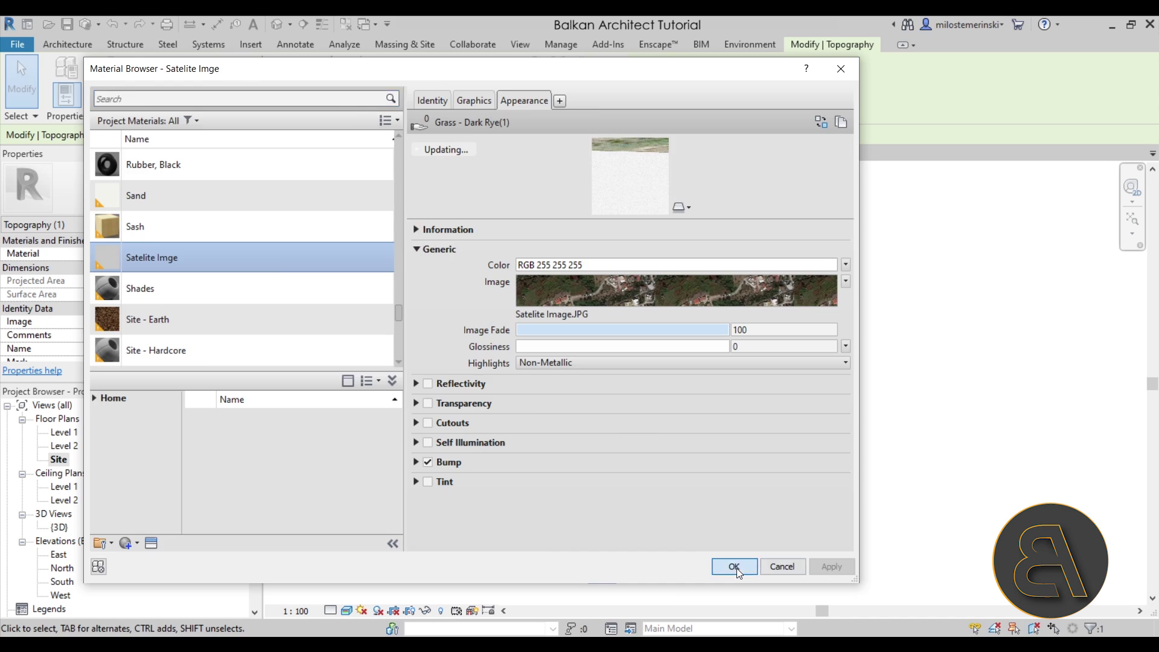
pyautogui.click(735, 567)
pyautogui.click(812, 532)
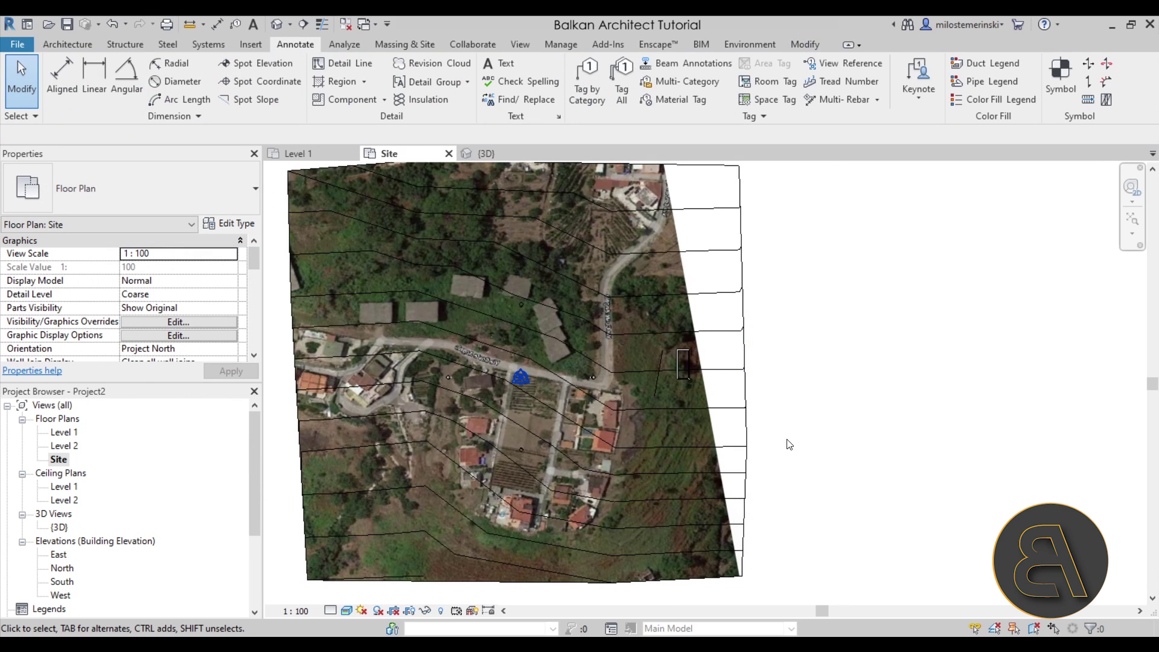
# - Set the toposurface's satellite image texture offset to -15 m in X and 20 m in Y, and apply it
pyautogui.scroll(1, 676, 412)
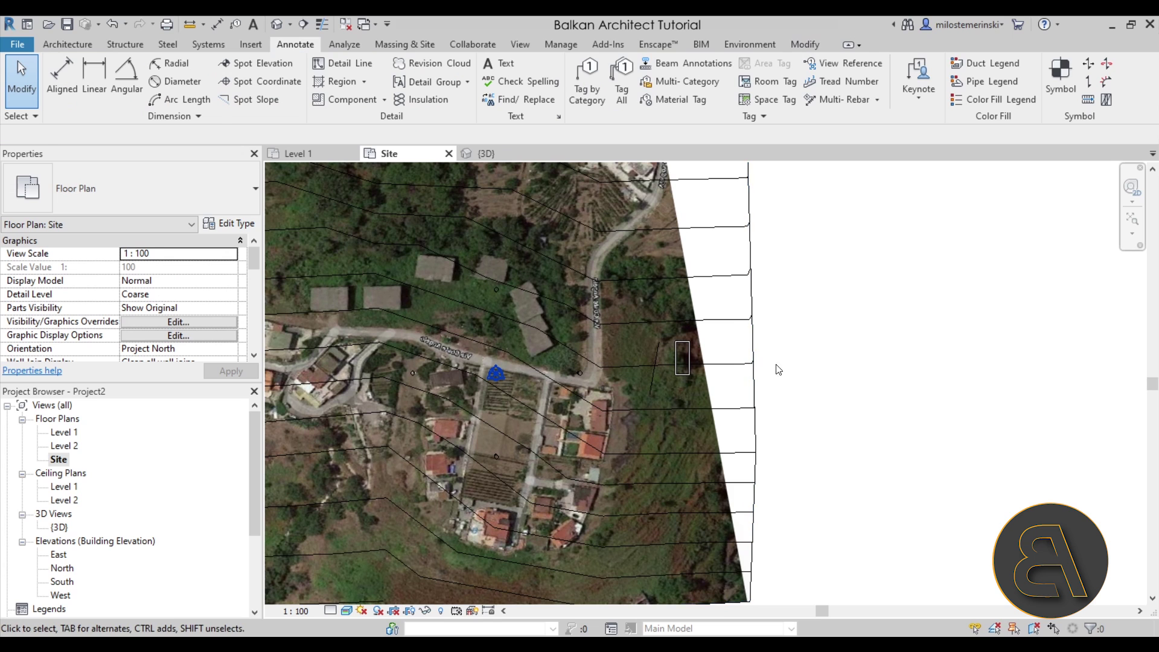
pyautogui.click(753, 365)
pyautogui.click(234, 253)
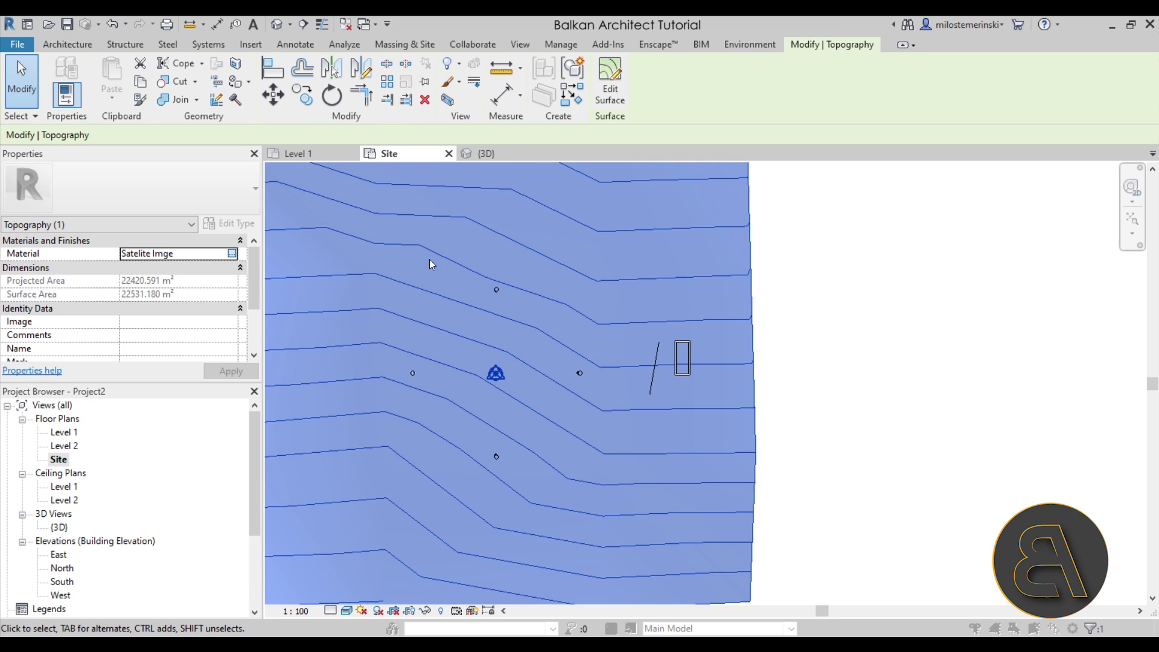
pyautogui.click(546, 101)
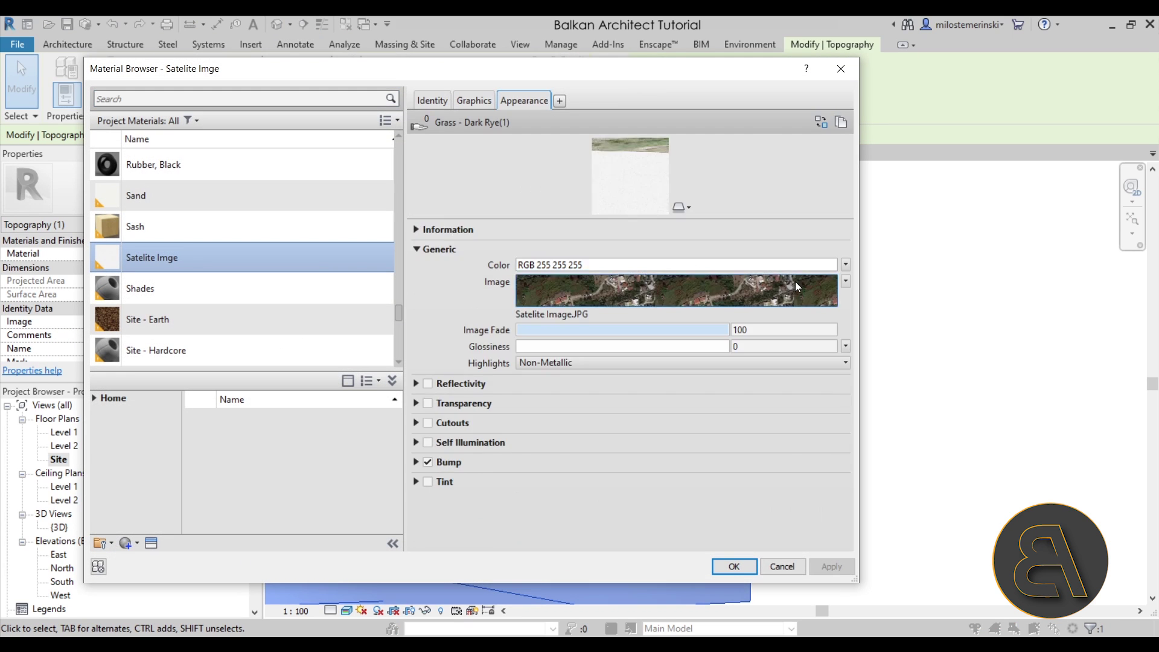
pyautogui.click(845, 281)
pyautogui.click(778, 421)
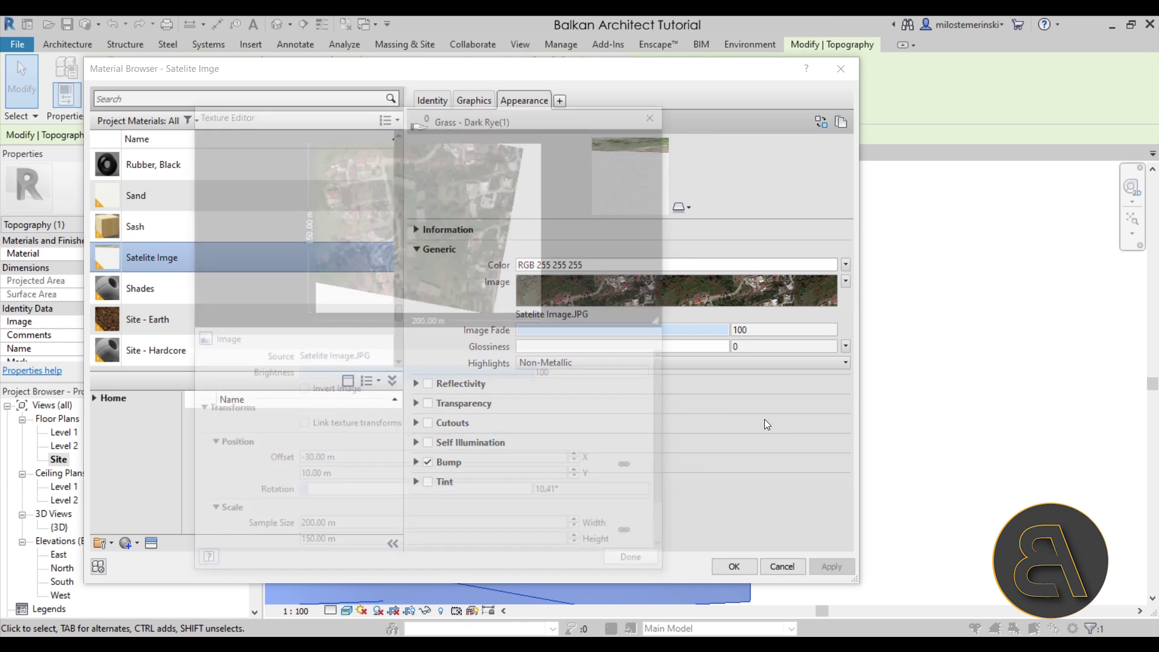
pyautogui.click(357, 462)
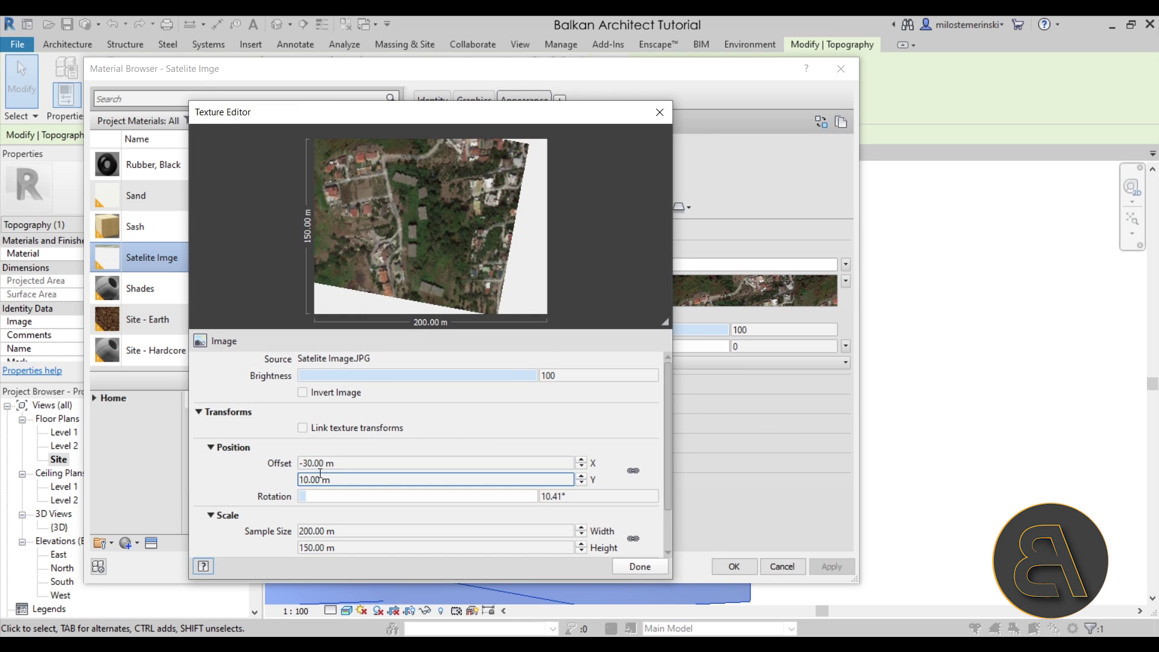
pyautogui.moveTo(301, 463); pyautogui.dragTo(310, 463)
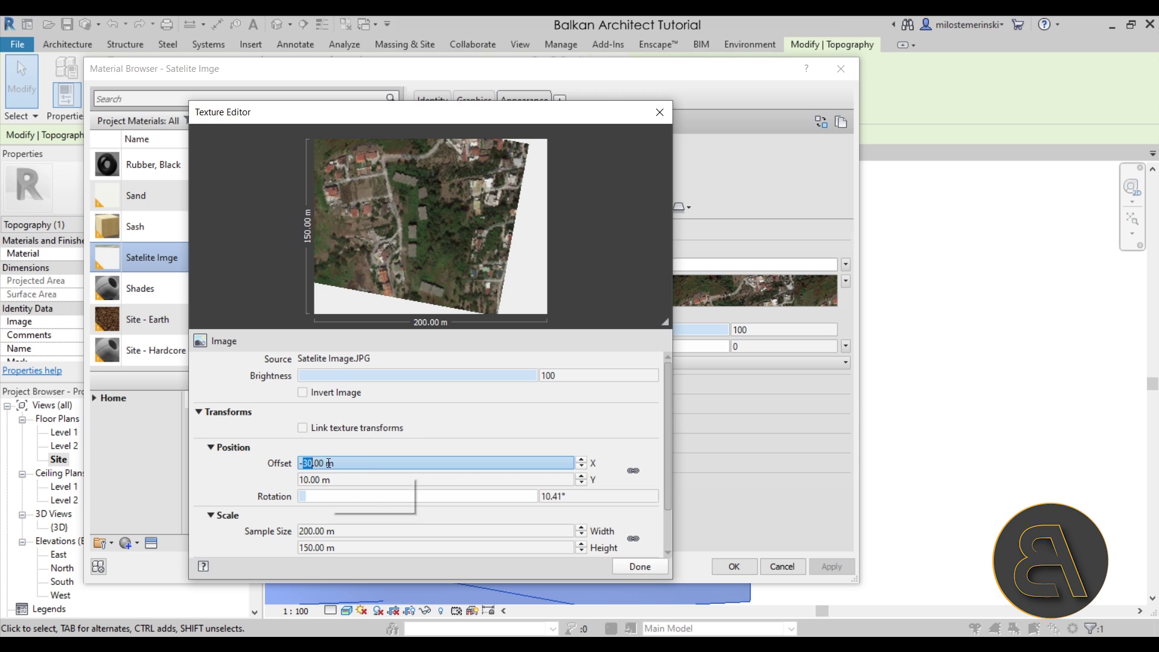
pyautogui.write('15')
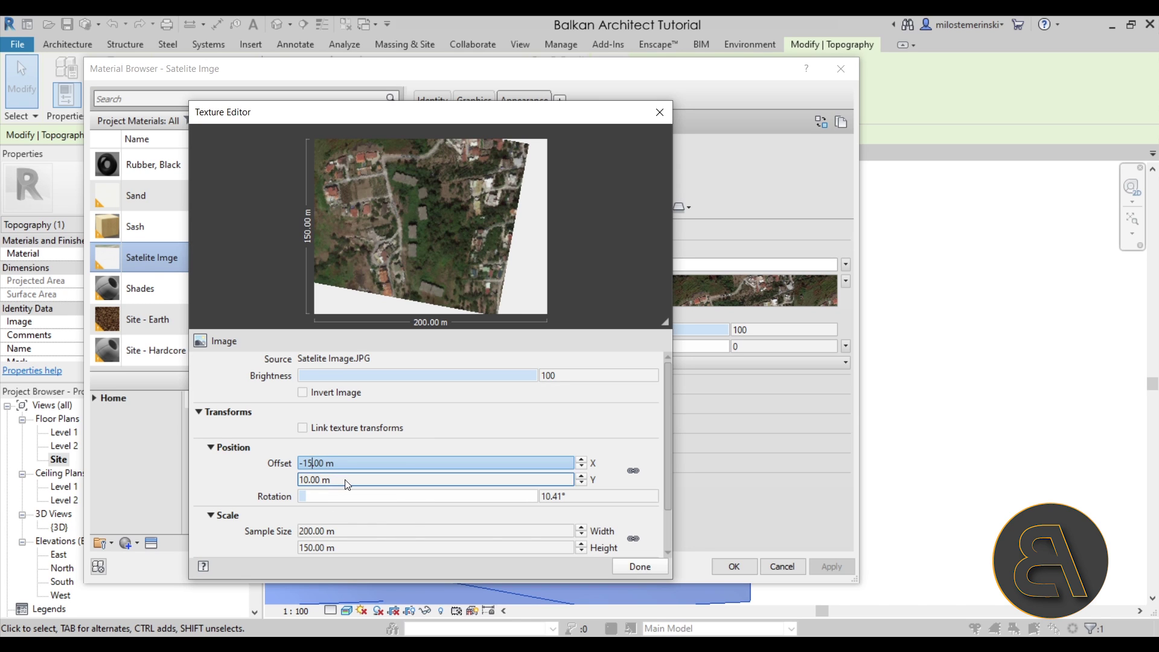
pyautogui.press('Tab')
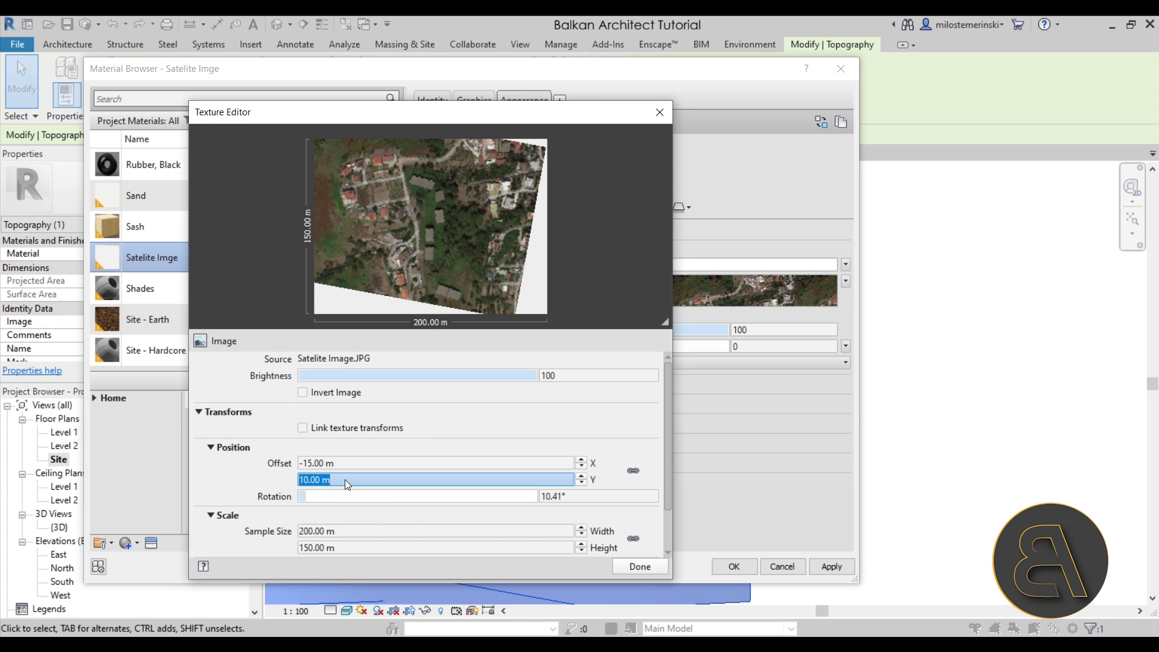
pyautogui.write('10')
pyautogui.click(641, 565)
pyautogui.click(824, 567)
pyautogui.click(731, 566)
pyautogui.click(847, 557)
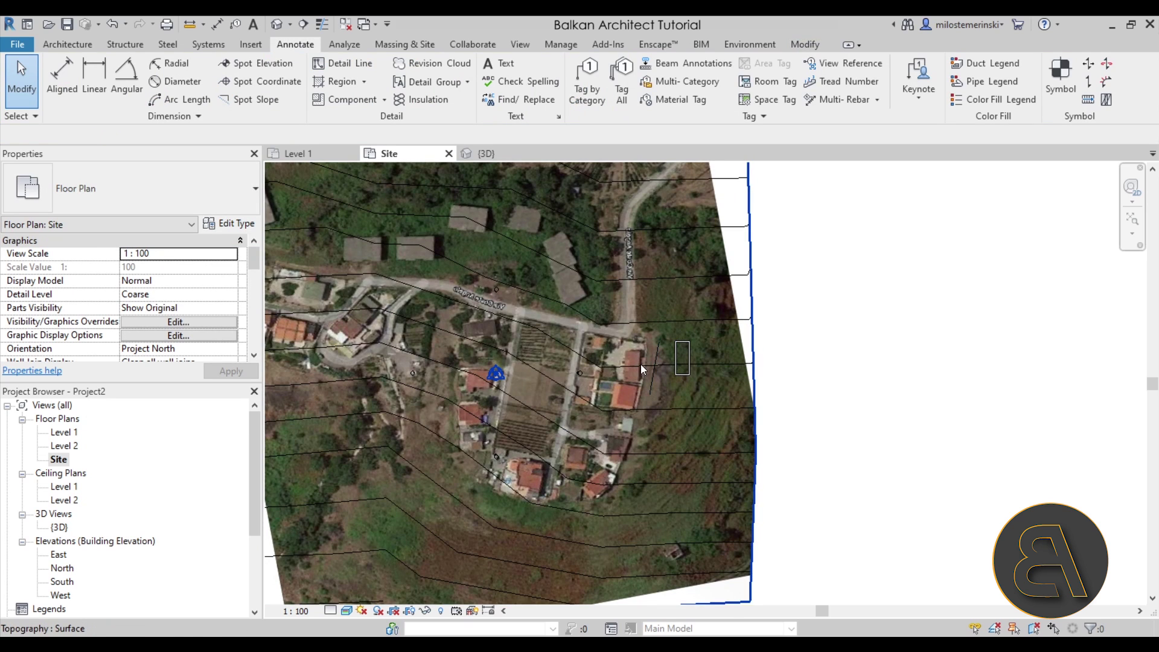
# - Set the Y offset of the toposurface's satellite image texture to 30 m and accept the material
pyautogui.click(244, 228)
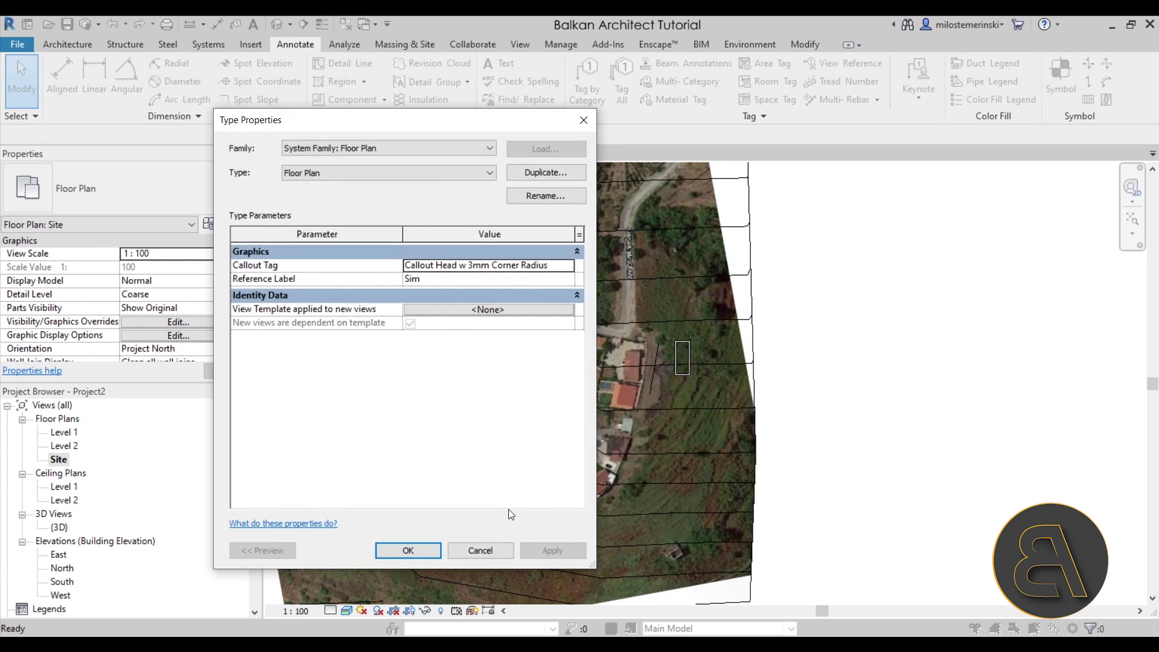
pyautogui.click(480, 548)
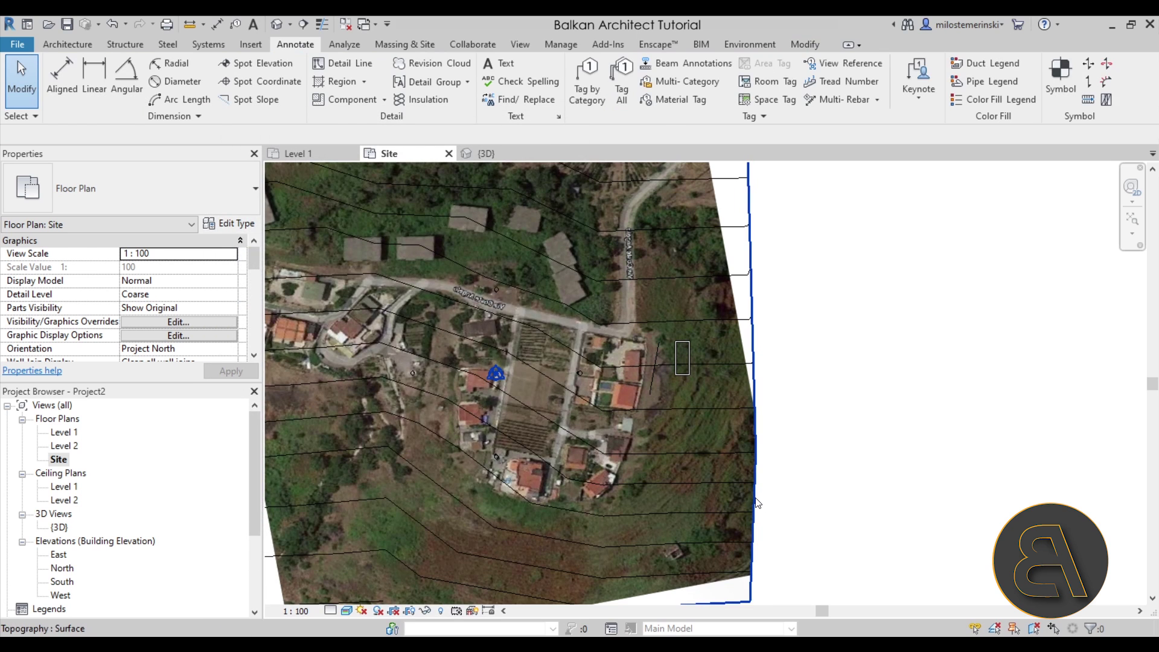
pyautogui.click(754, 505)
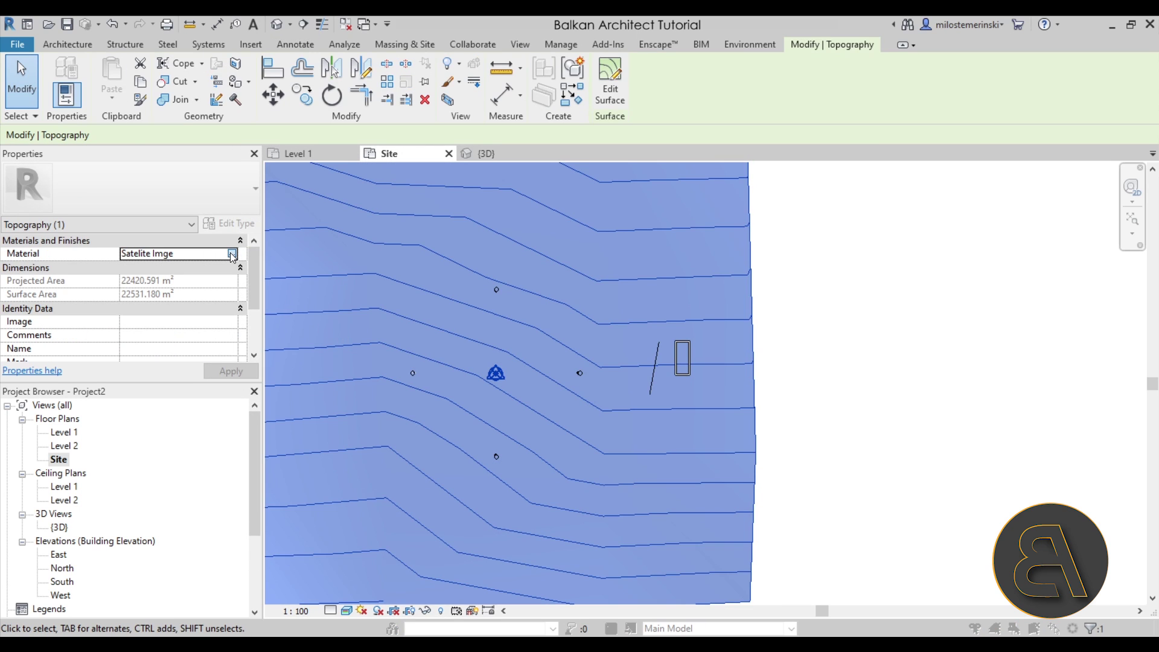
pyautogui.click(233, 254)
pyautogui.click(525, 100)
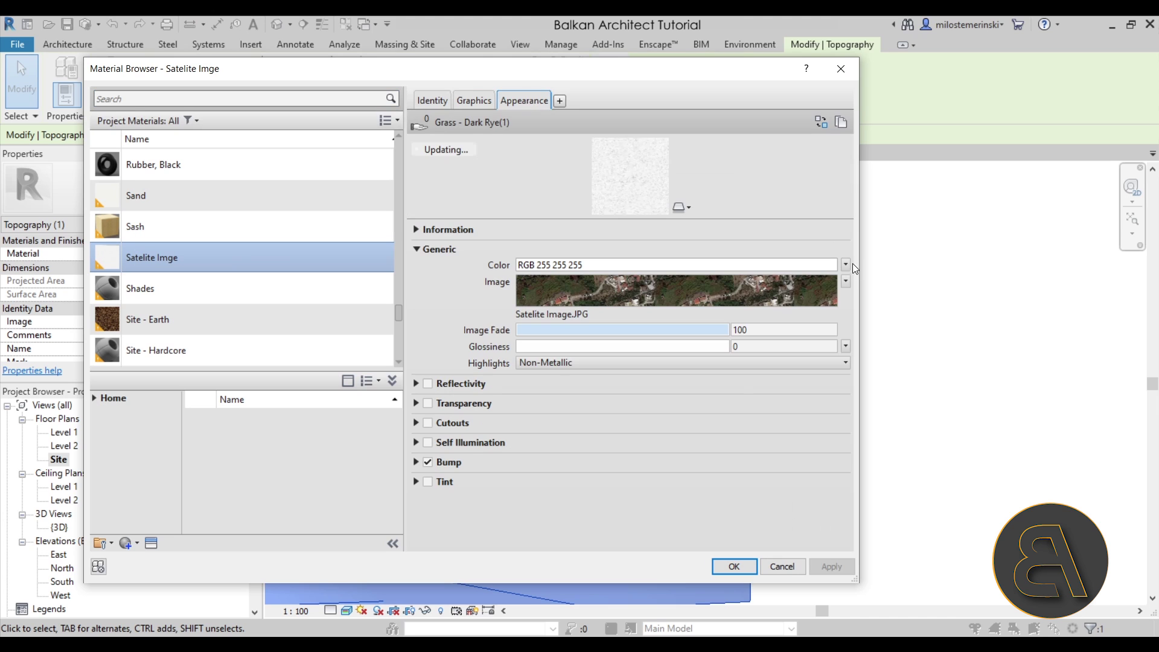
pyautogui.click(846, 281)
pyautogui.click(783, 422)
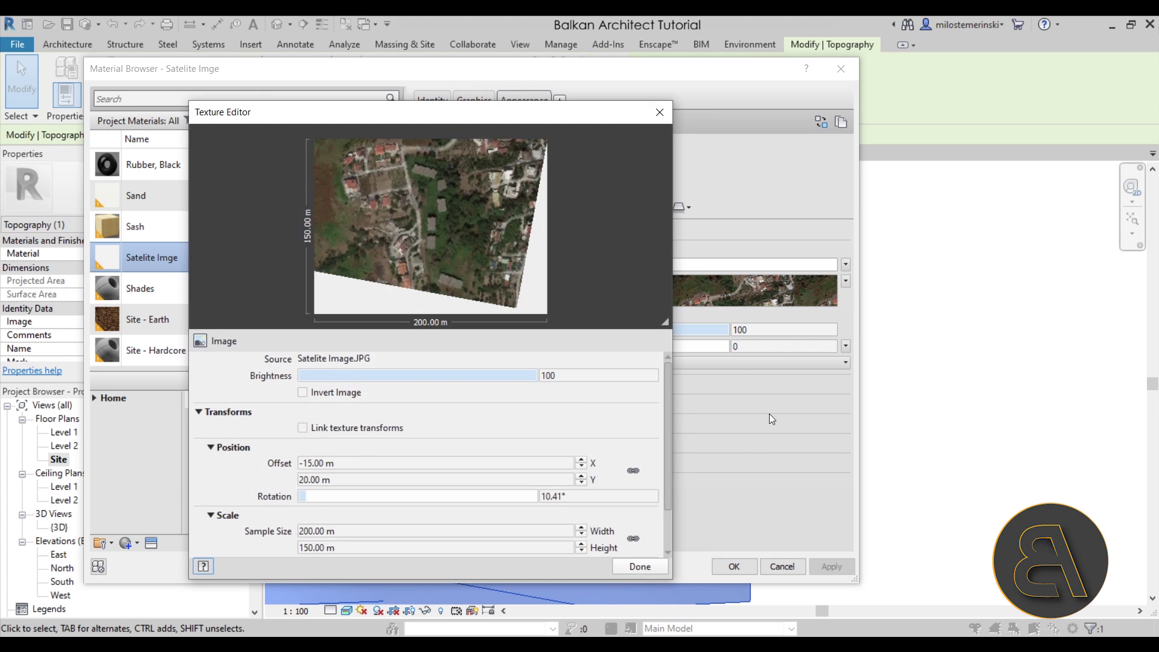
pyautogui.doubleClick(300, 480)
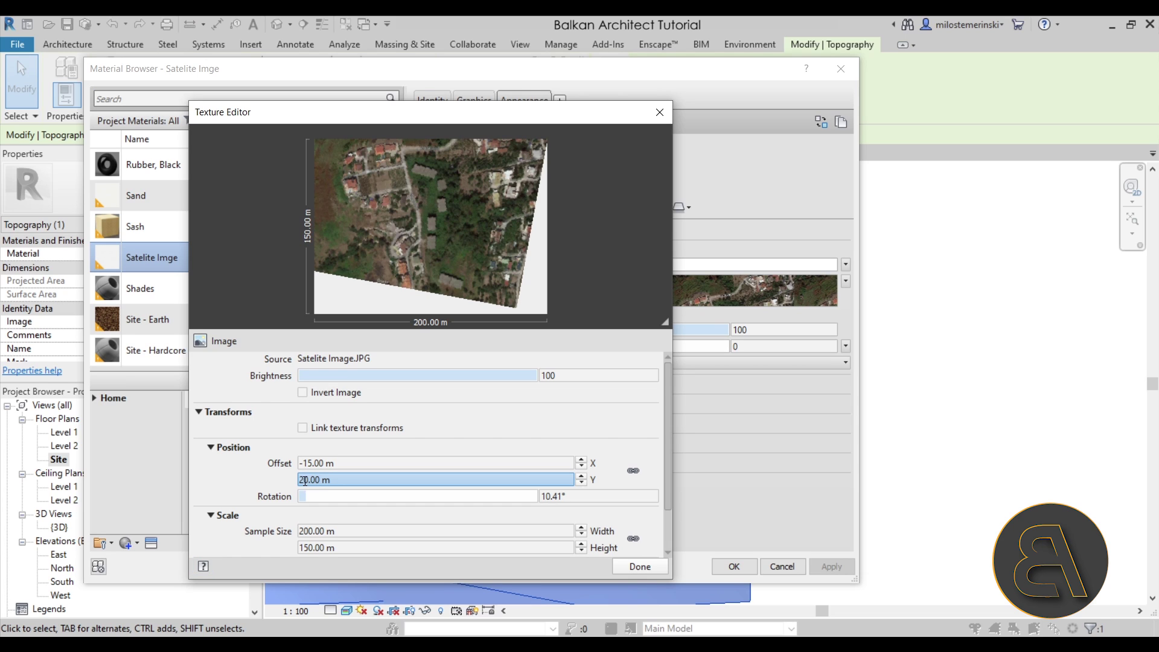
pyautogui.moveTo(302, 480); pyautogui.dragTo(305, 480)
pyautogui.click(642, 568)
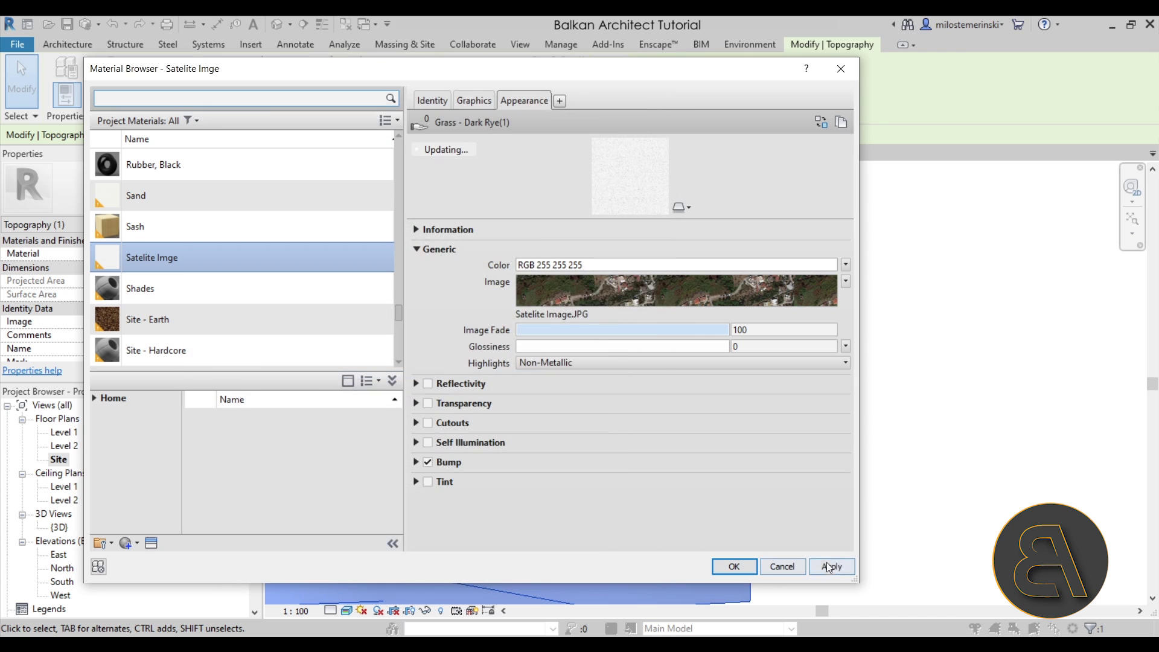
pyautogui.click(740, 568)
pyautogui.click(827, 551)
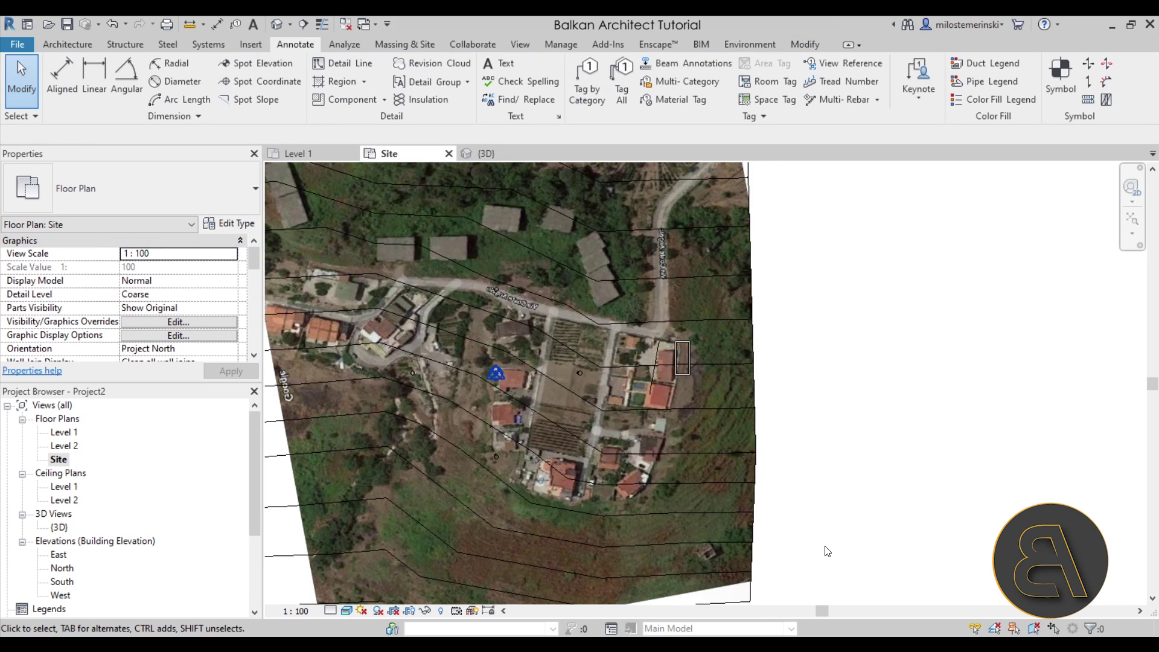
# - Change the toposurface's satellite image texture offset to -12 m in X and 40 m in Y, and apply the material
pyautogui.scroll(5, 670, 357)
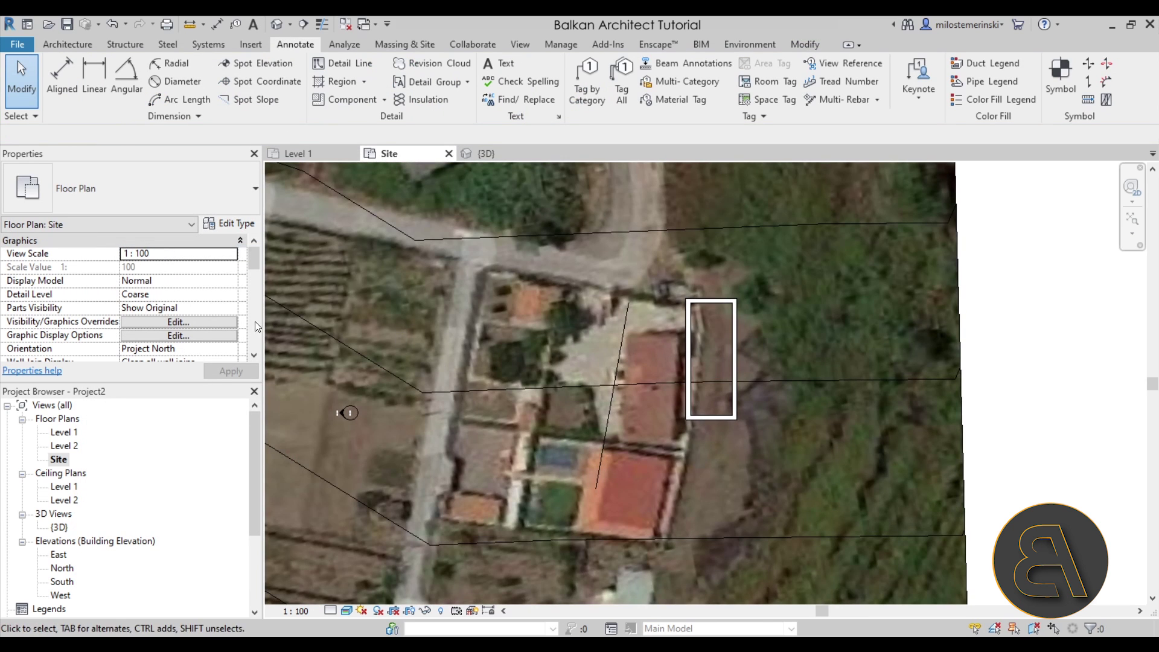
pyautogui.click(239, 224)
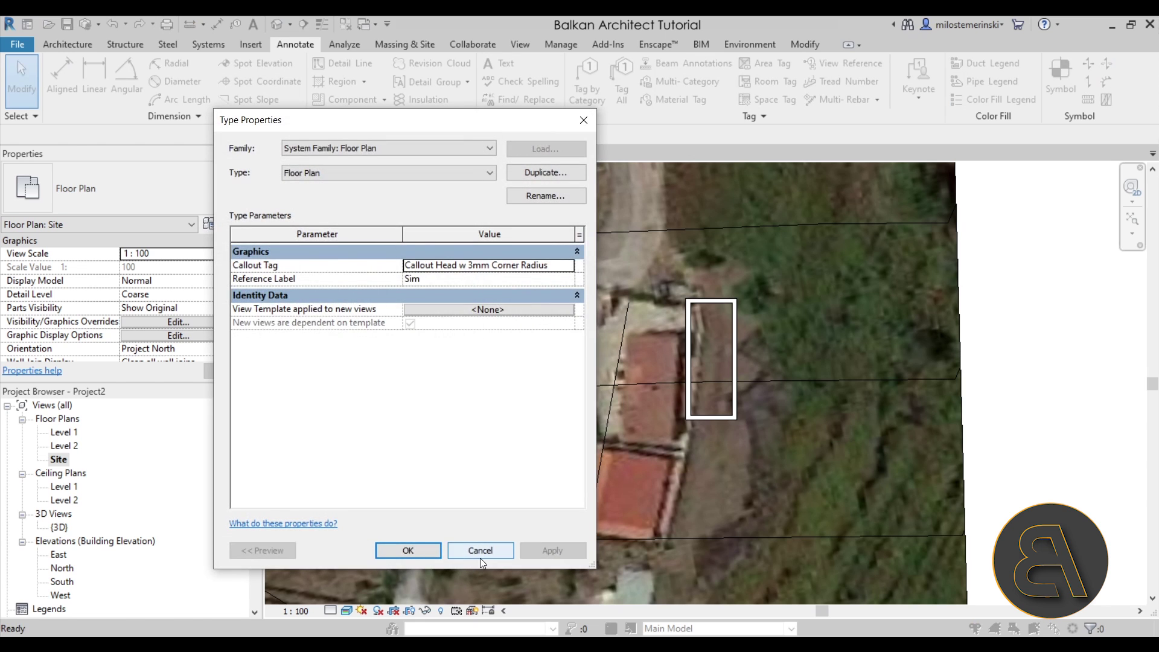
pyautogui.click(481, 551)
pyautogui.click(963, 404)
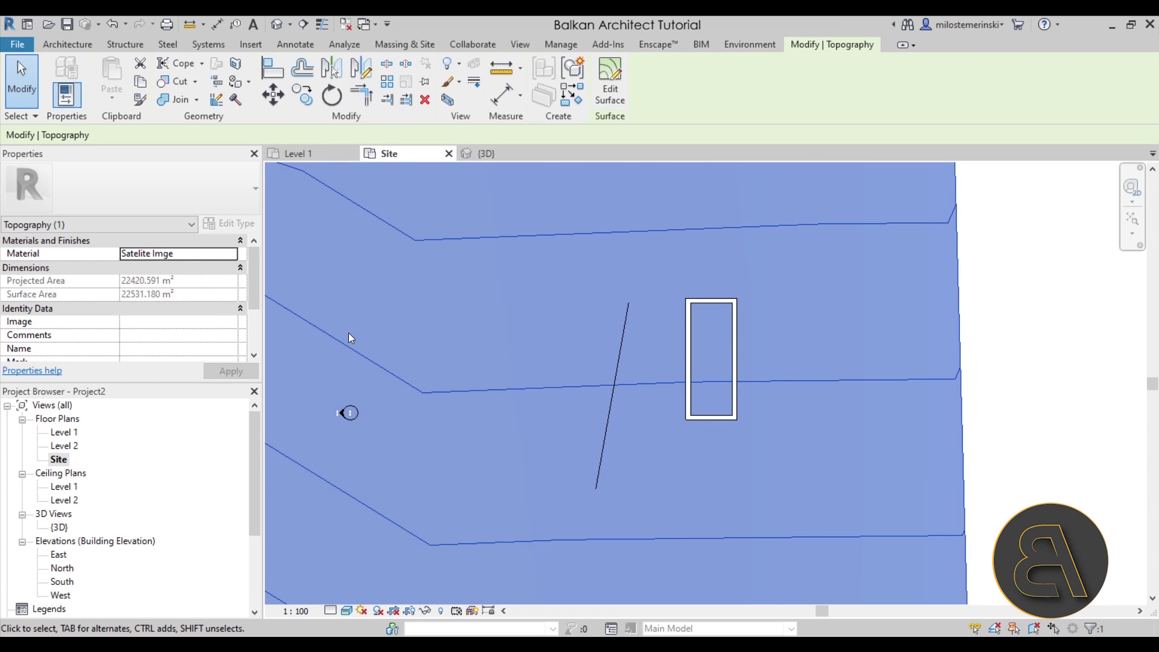
pyautogui.click(233, 253)
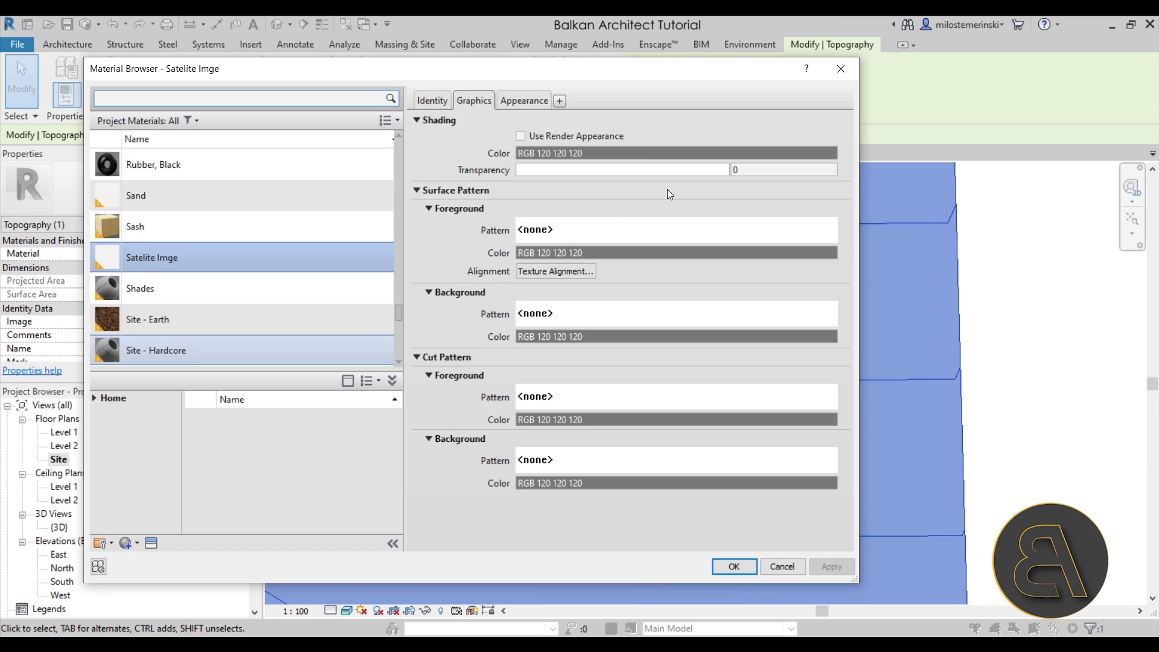
pyautogui.click(507, 103)
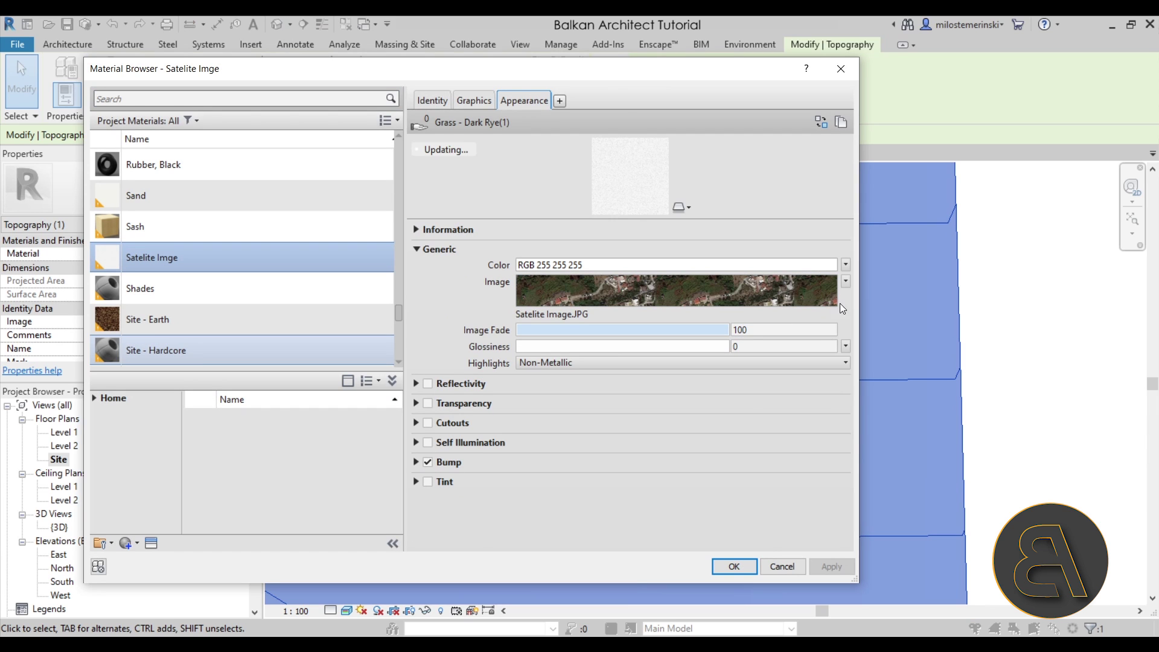
pyautogui.click(844, 282)
pyautogui.click(759, 422)
pyautogui.click(433, 477)
pyautogui.doubleClick(348, 480)
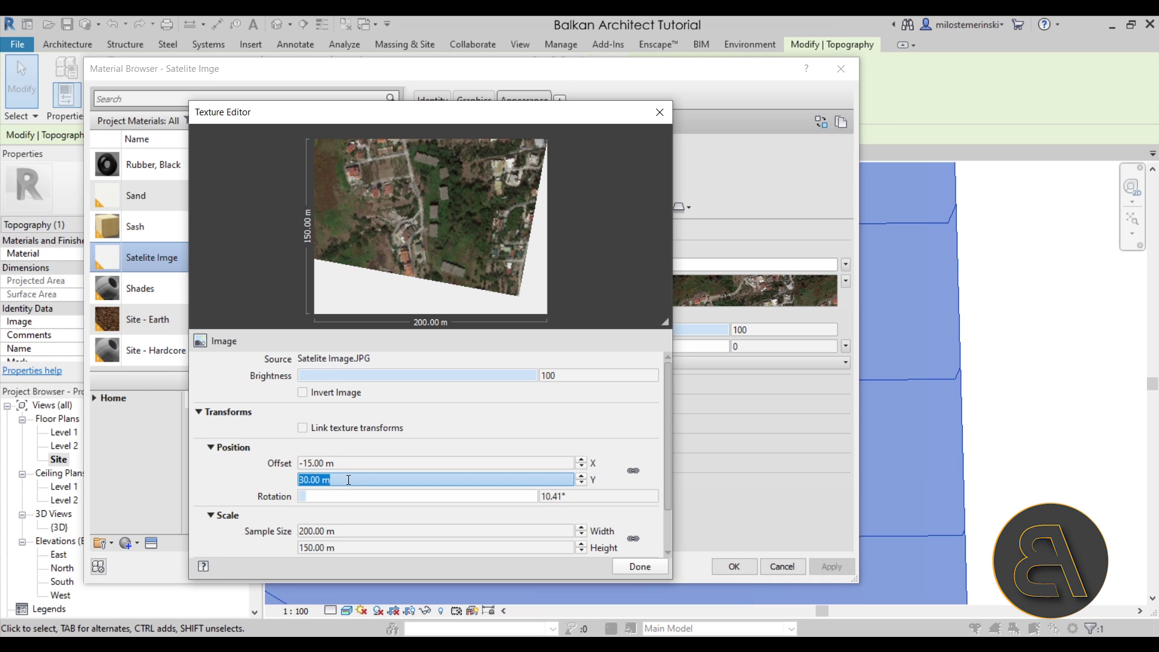
pyautogui.write('40')
pyautogui.click(310, 463)
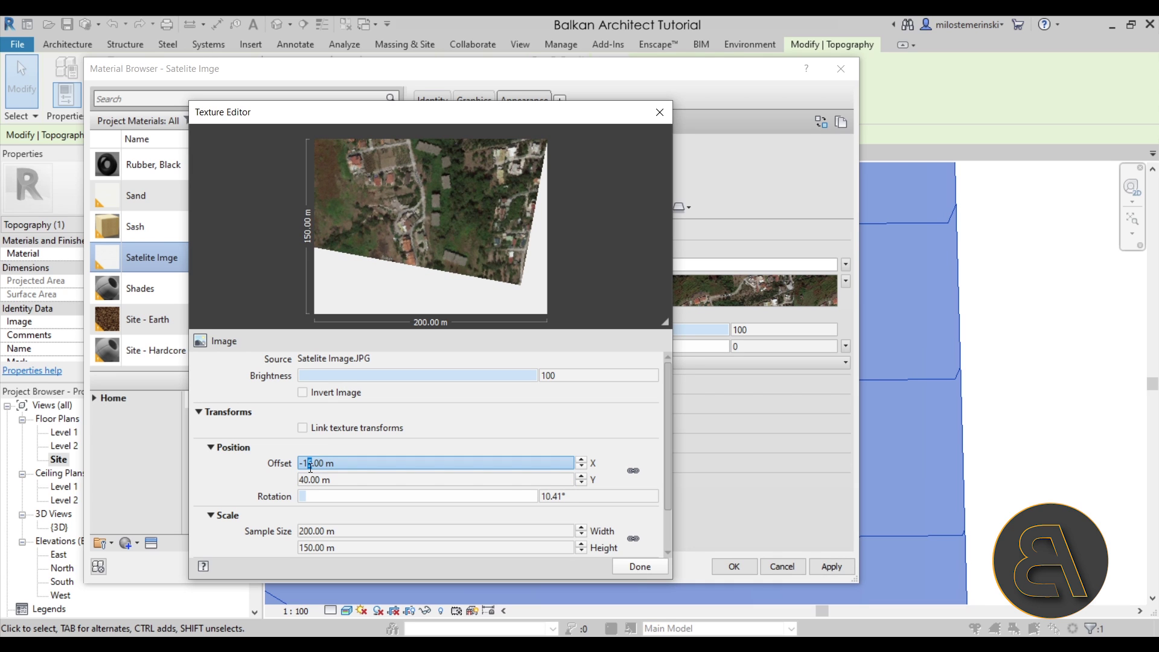
pyautogui.click(640, 566)
pyautogui.click(822, 566)
pyautogui.press('Return')
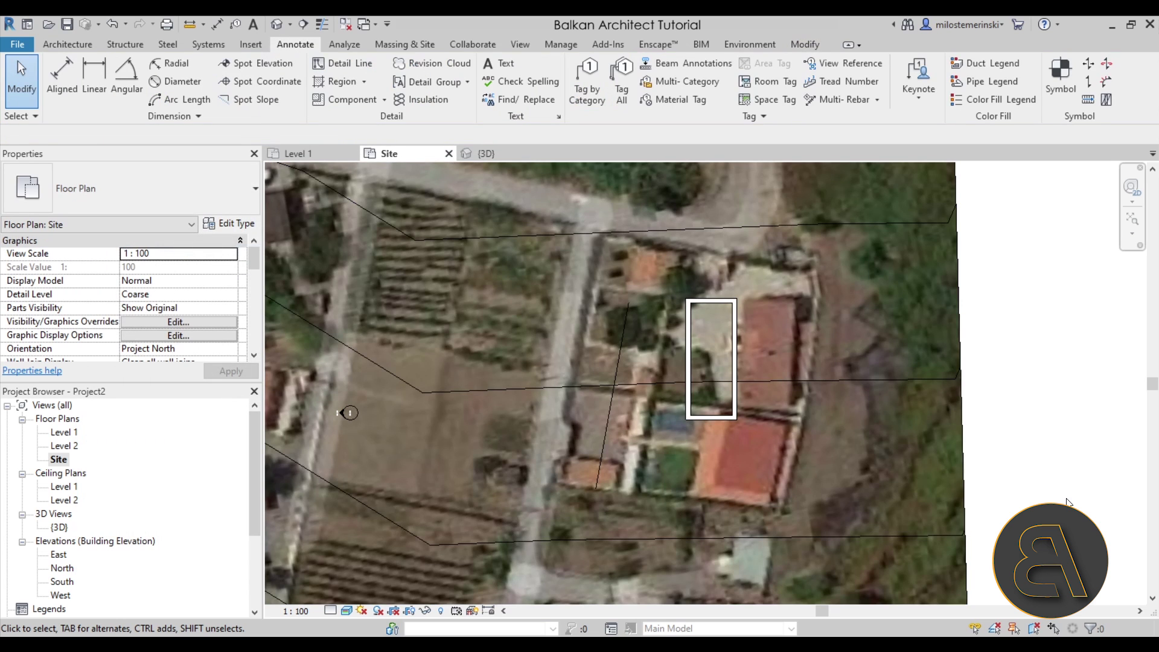
# - Set the Y offset of the toposurface's satellite image texture to 35 m and accept the material
pyautogui.click(960, 398)
pyautogui.click(232, 253)
pyautogui.click(530, 101)
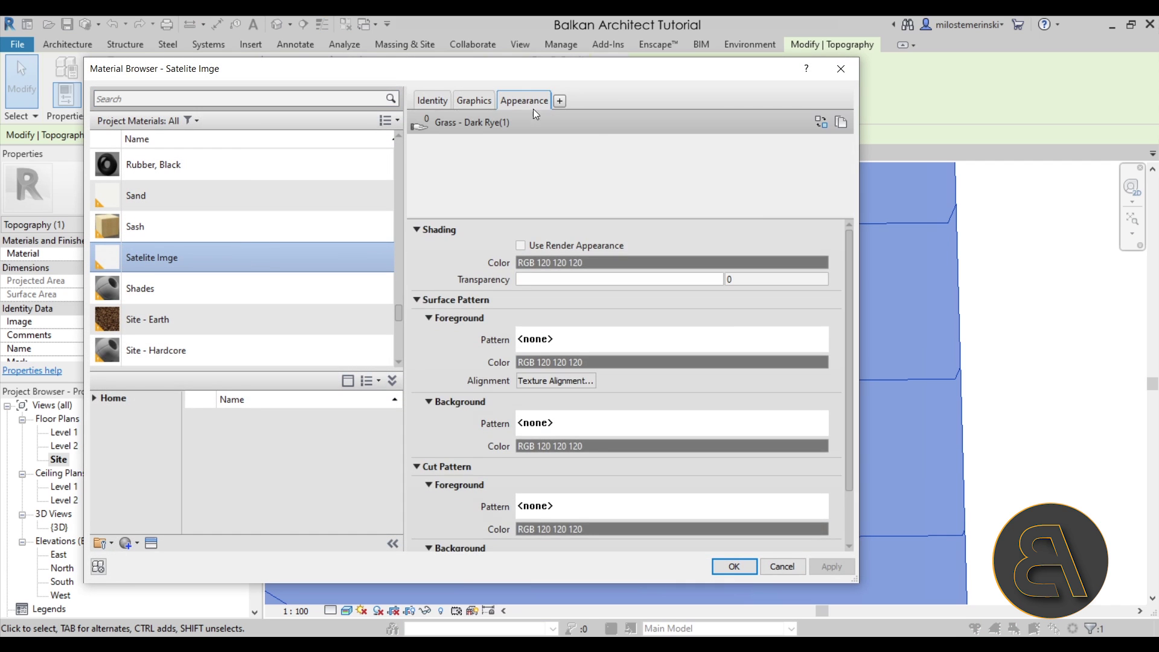
pyautogui.click(845, 281)
pyautogui.click(788, 420)
pyautogui.click(353, 480)
pyautogui.doubleClick(353, 480)
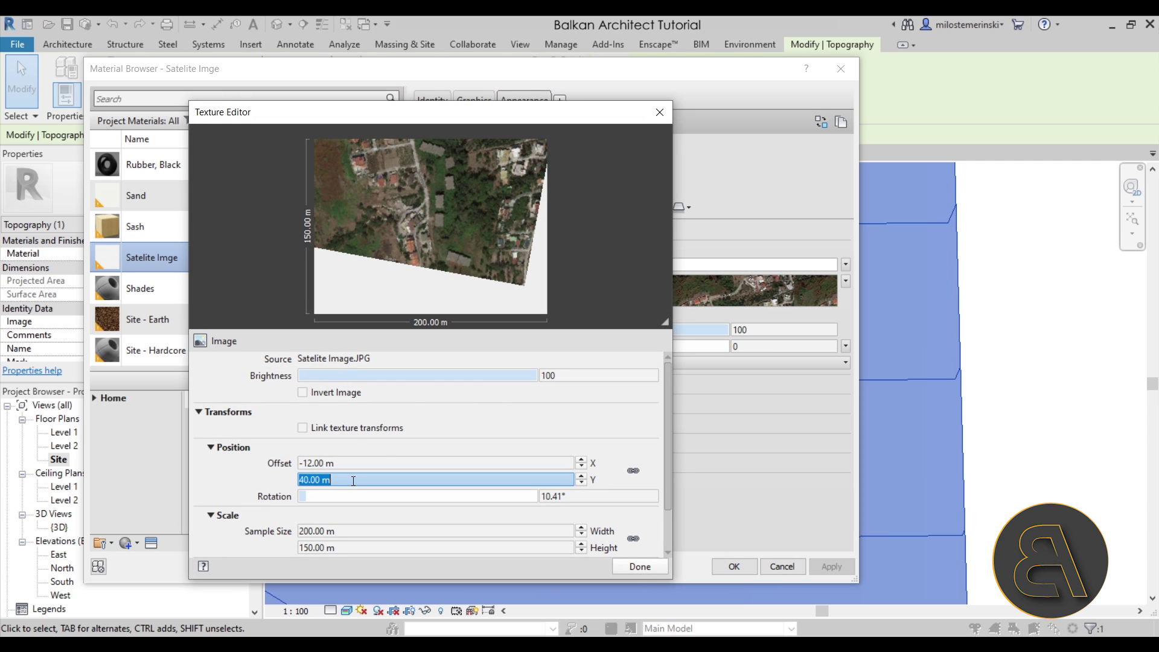
pyautogui.write('35')
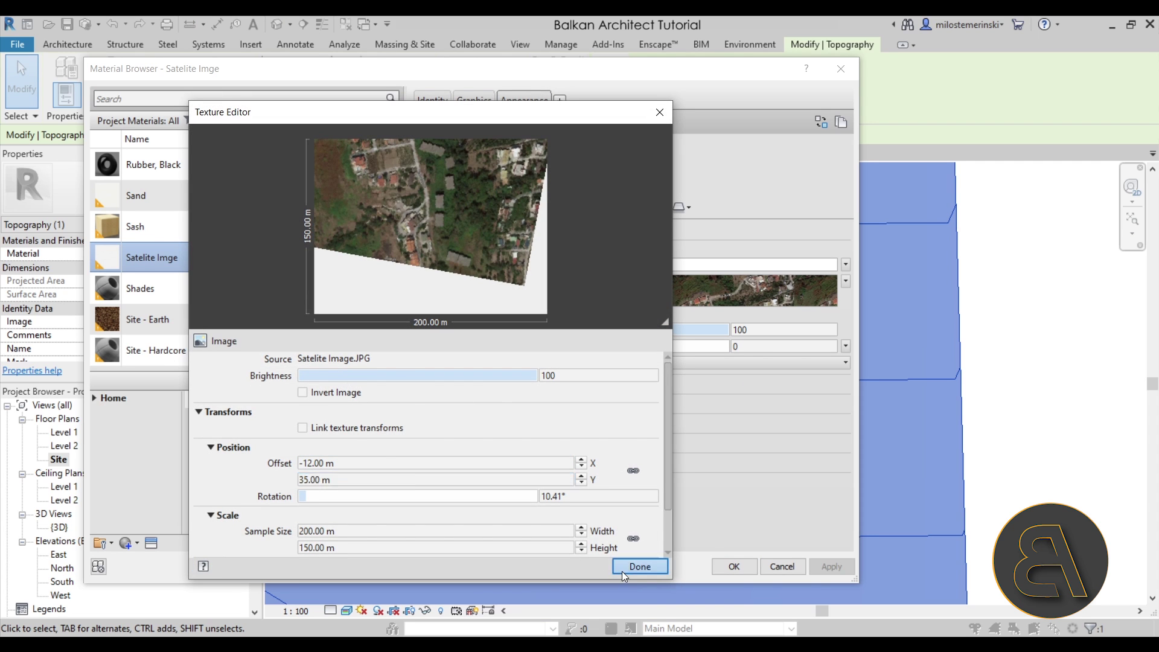
pyautogui.click(622, 567)
pyautogui.click(727, 568)
pyautogui.click(1007, 491)
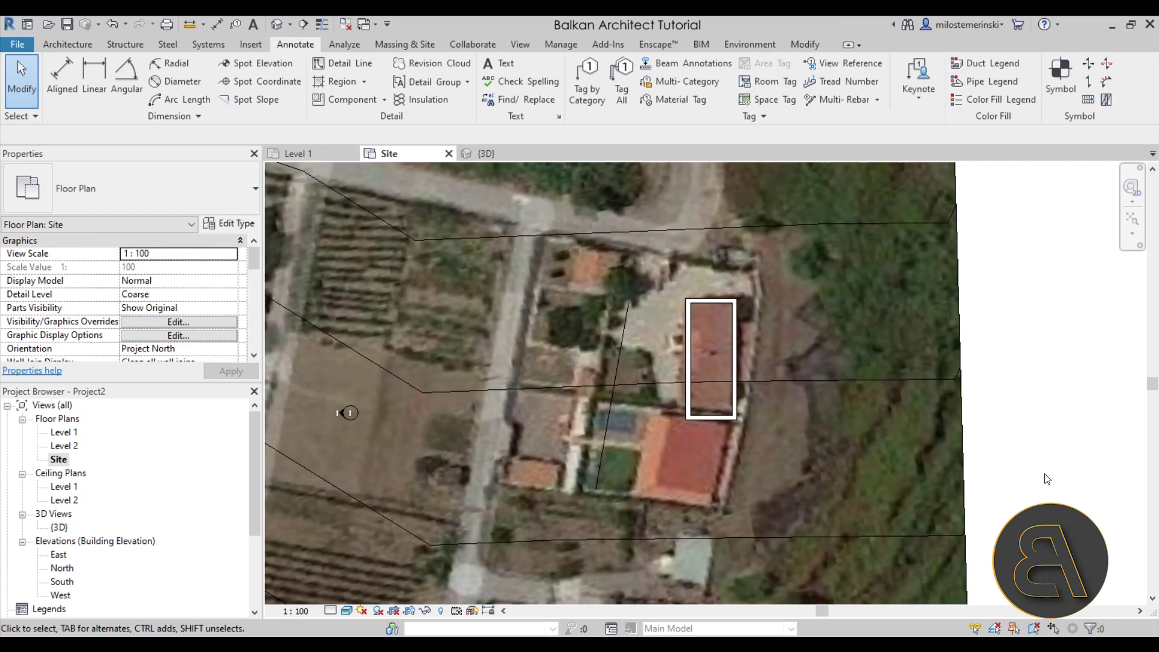
# - In the 3D view, set the unconnected height of the test building's four walls to 15 m
pyautogui.scroll(-2, 719, 412)
pyautogui.moveTo(706, 471)
pyautogui.mouseDown(button='middle')
pyautogui.moveTo(736, 467)
pyautogui.moveTo(766, 422)
pyautogui.mouseUp(button='middle')
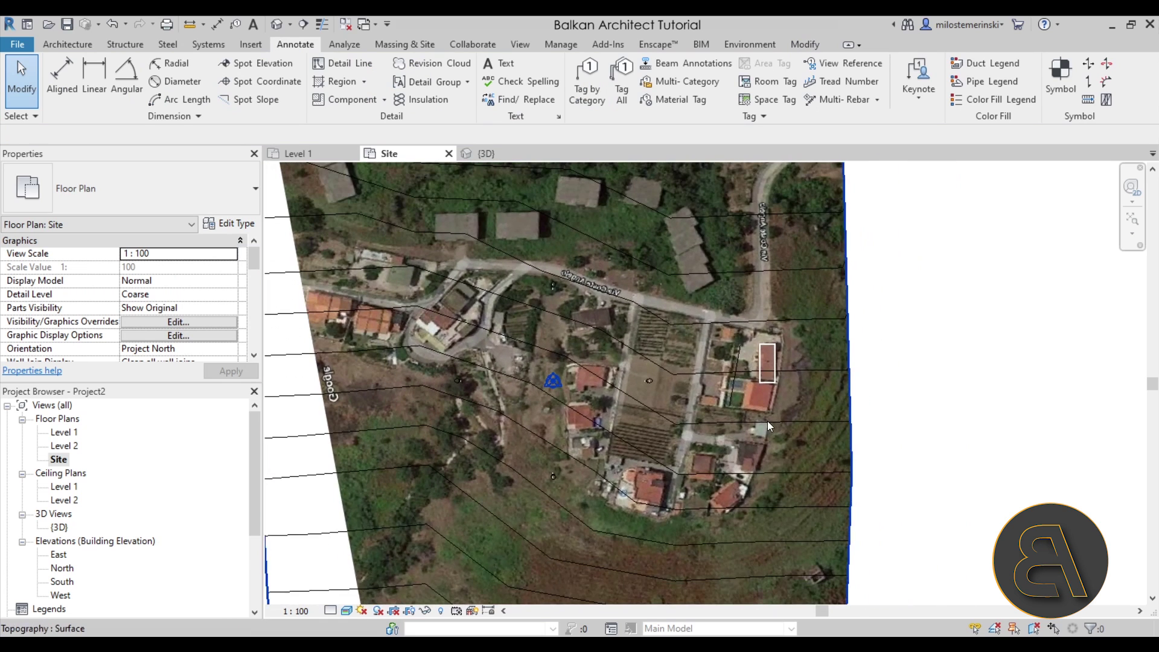
pyautogui.scroll(-2, 766, 421)
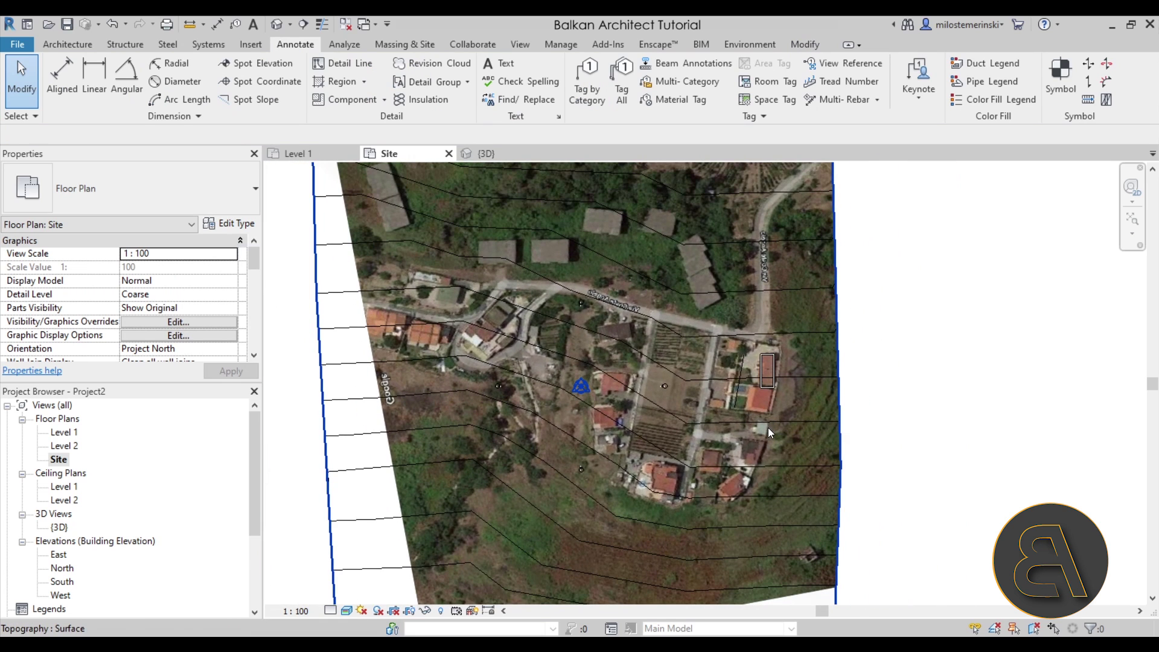
pyautogui.click(498, 154)
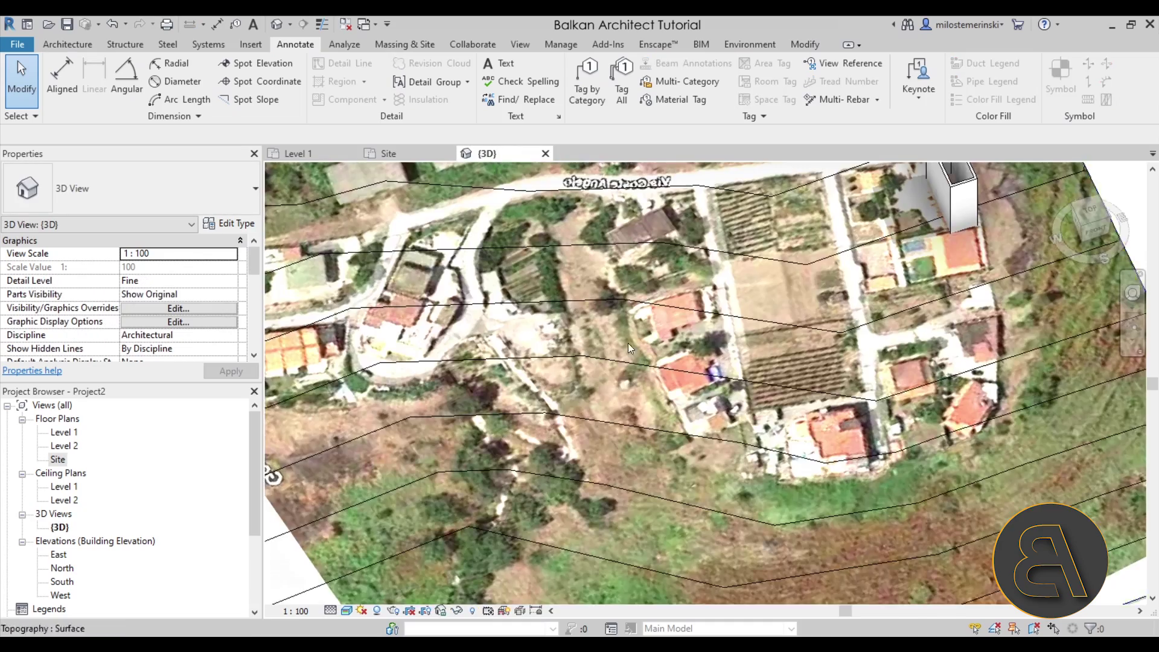
pyautogui.keyDown('shift'); pyautogui.moveTo(622, 346); pyautogui.dragTo(918, 284, button='middle'); pyautogui.keyUp('shift')
pyautogui.scroll(3, 717, 280)
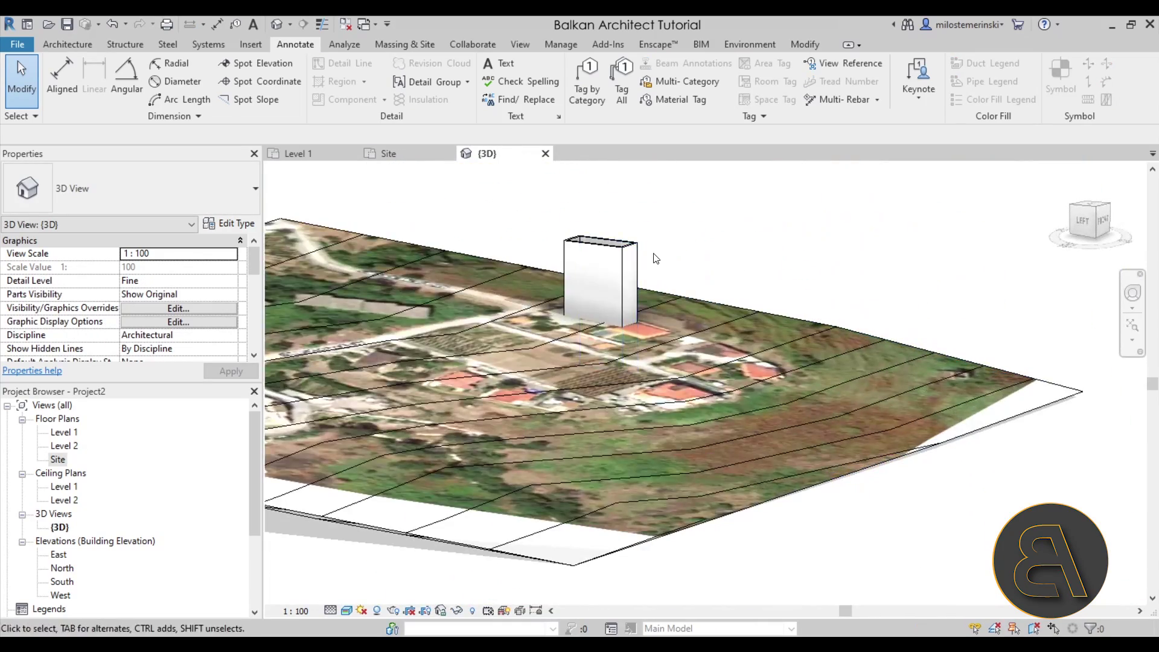
pyautogui.press('Tab')
pyautogui.click(560, 229)
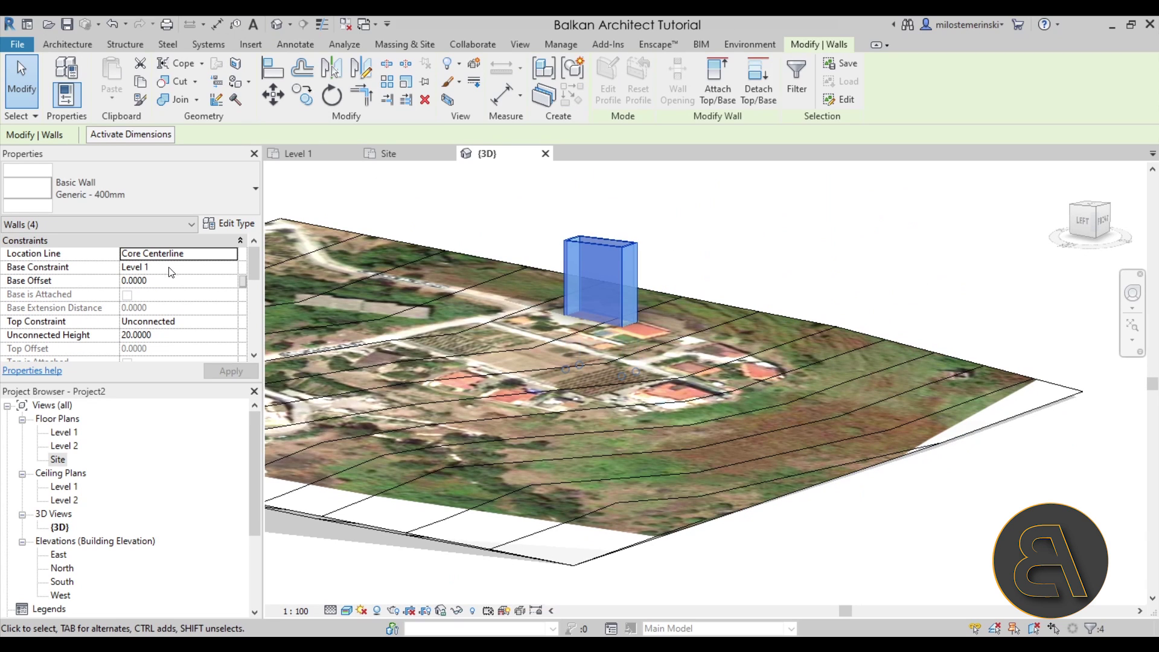
pyautogui.click(177, 334)
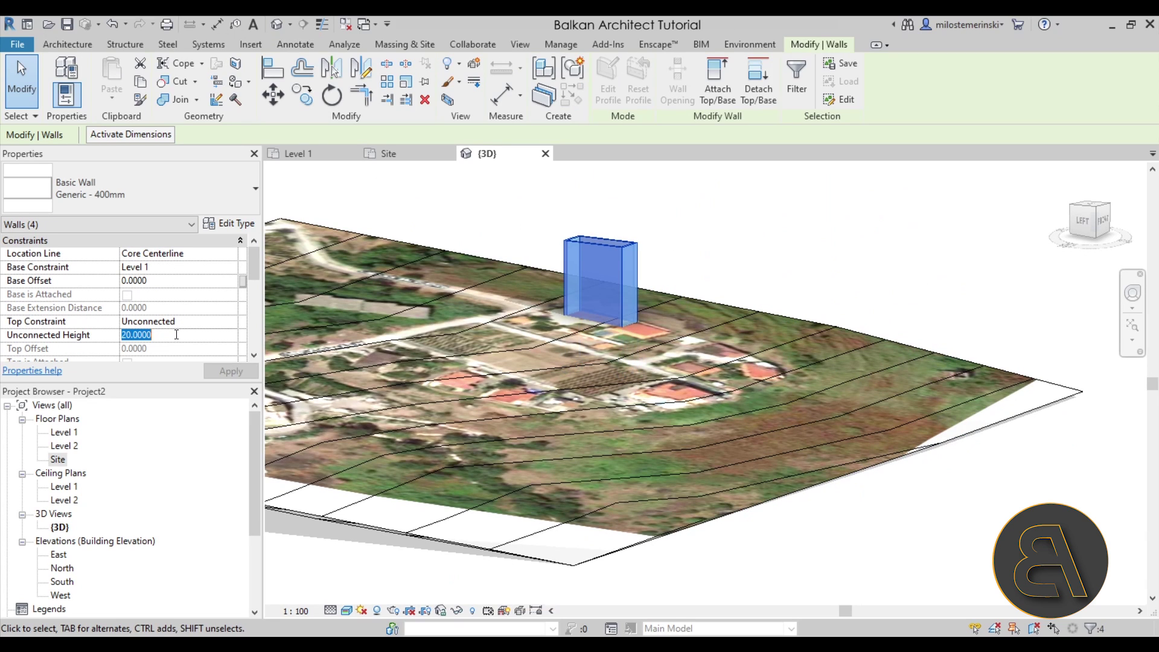
pyautogui.write('5')
pyautogui.press('Return')
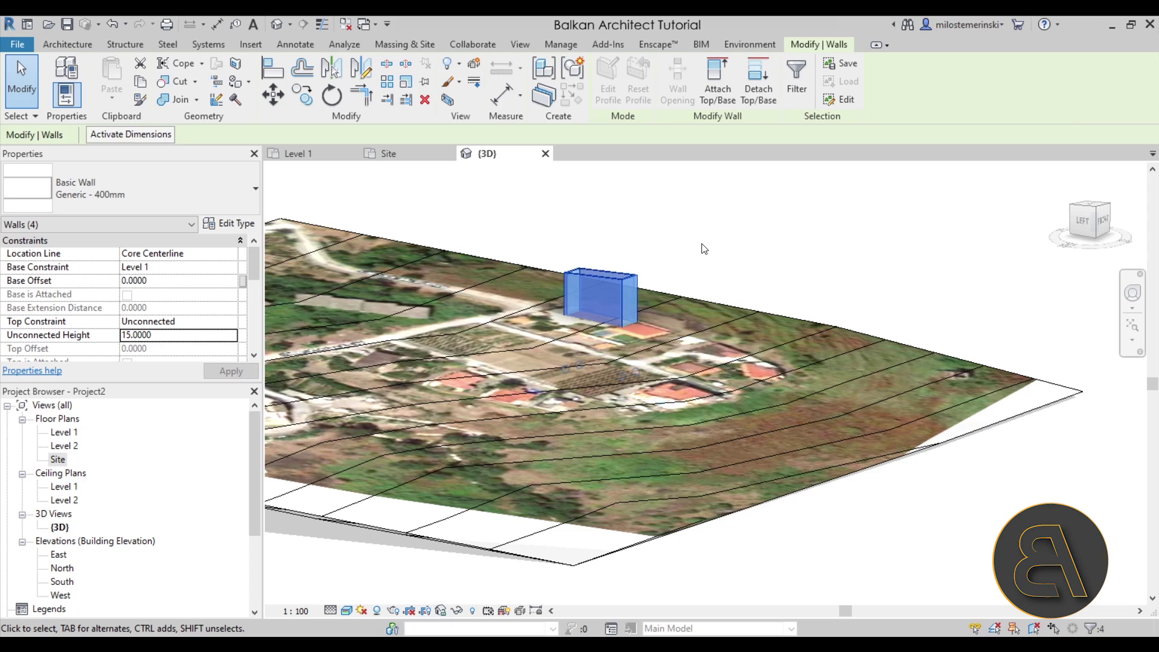
pyautogui.press('Escape')
# - Examine the fit of the satellite image around the building from several angles in the 3D view
pyautogui.keyDown('shift'); pyautogui.moveTo(819, 313); pyautogui.dragTo(674, 302, button='middle'); pyautogui.keyUp('shift')
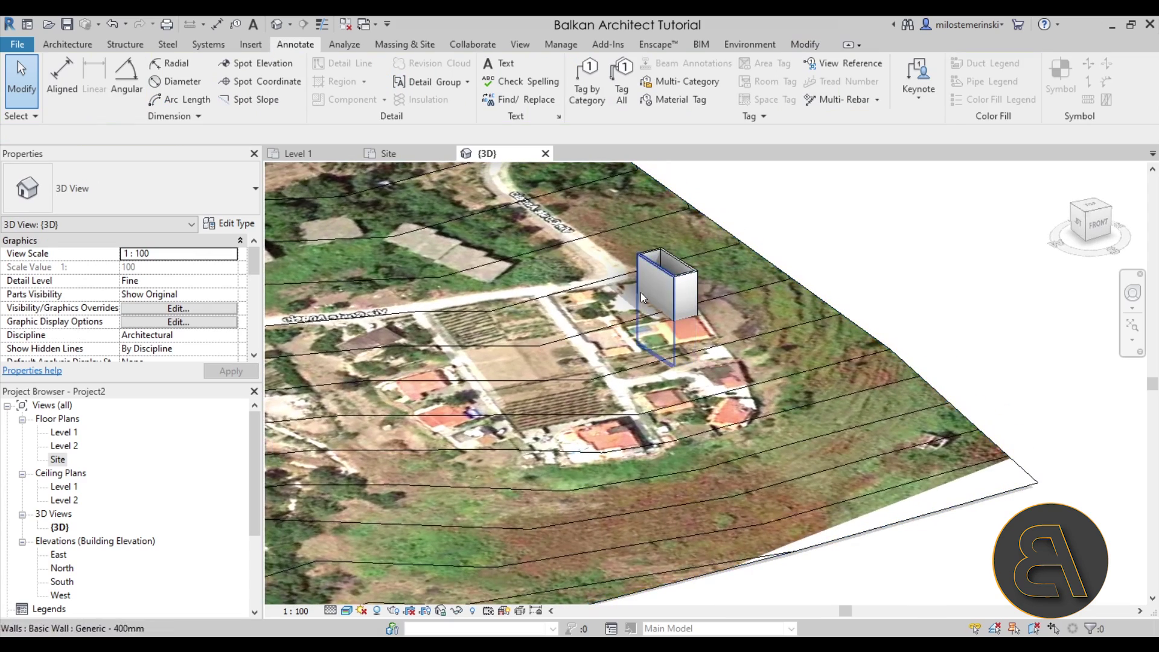
pyautogui.keyDown('shift'); pyautogui.moveTo(668, 374); pyautogui.dragTo(732, 443, button='middle'); pyautogui.keyUp('shift')
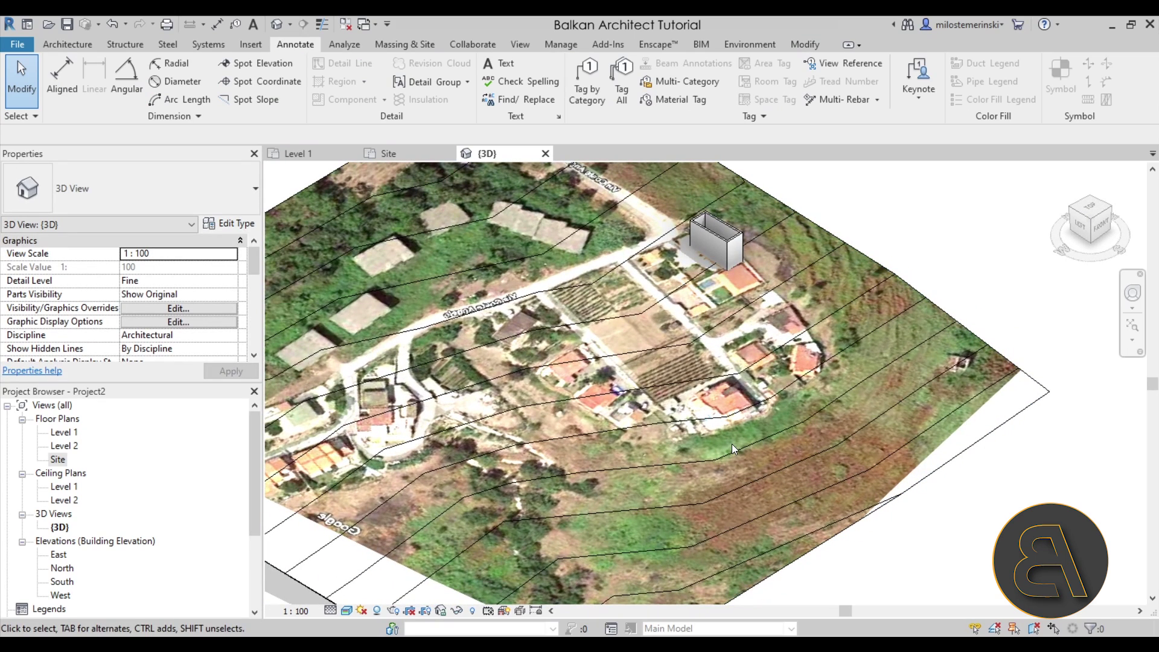
pyautogui.keyDown('shift'); pyautogui.moveTo(732, 444); pyautogui.dragTo(552, 356, button='middle'); pyautogui.keyUp('shift')
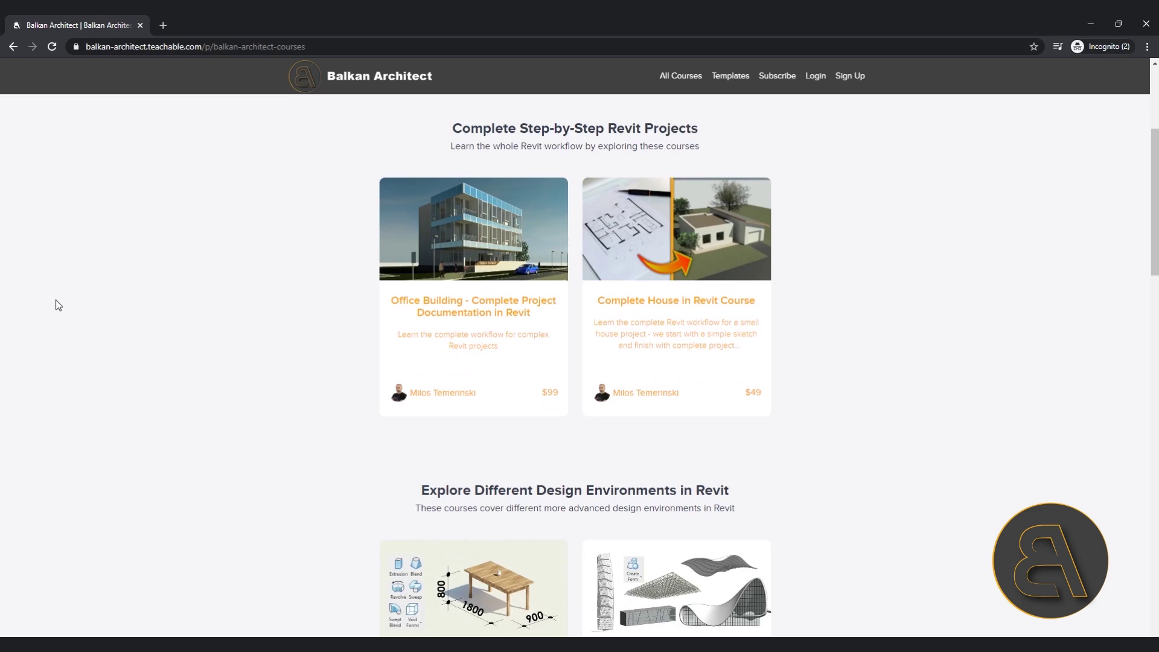
# - Look through the Revit course listings on the Balkan Architect website in the browser
pyautogui.scroll(-11, 58, 305)
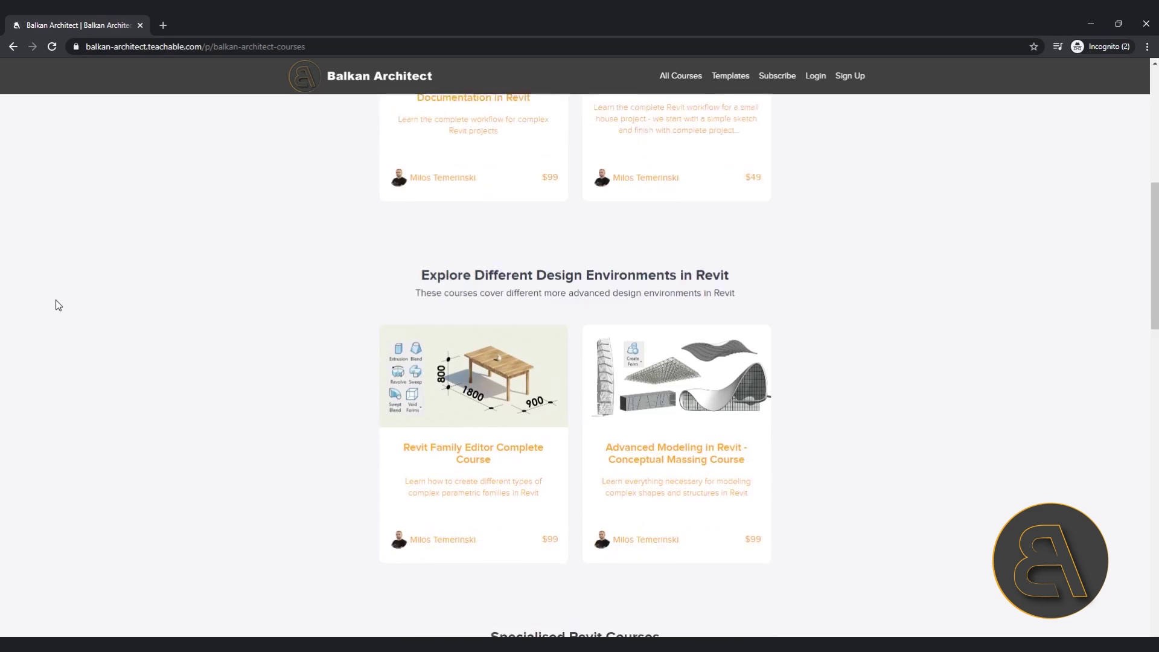
pyautogui.scroll(-7, 58, 305)
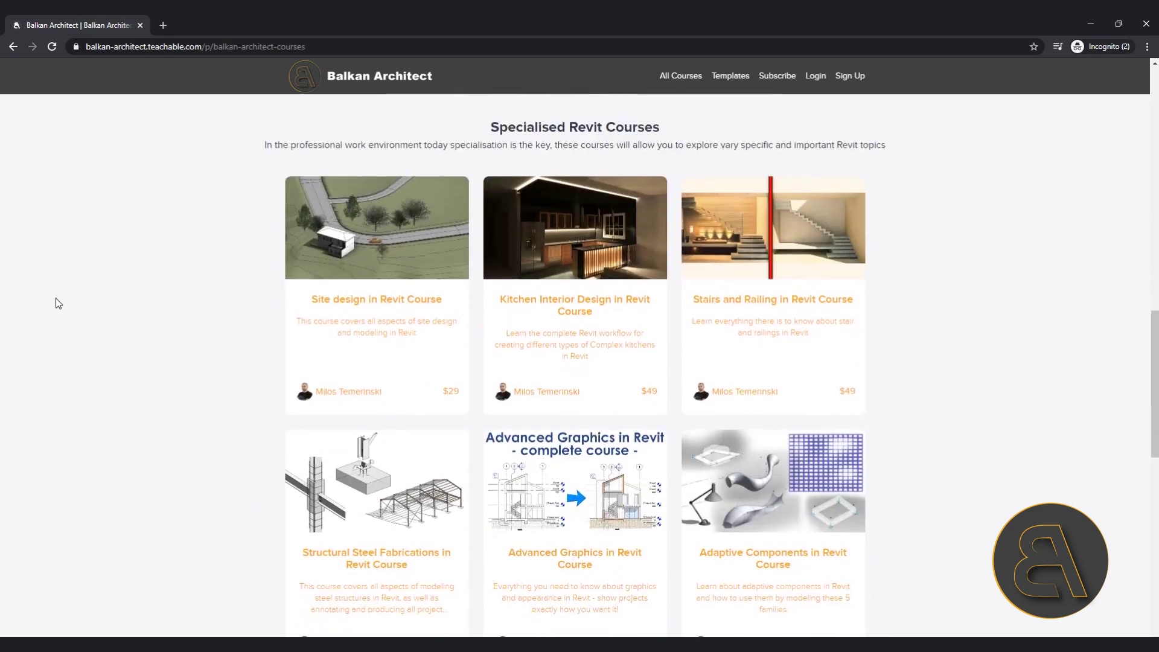
pyautogui.scroll(-4, 58, 303)
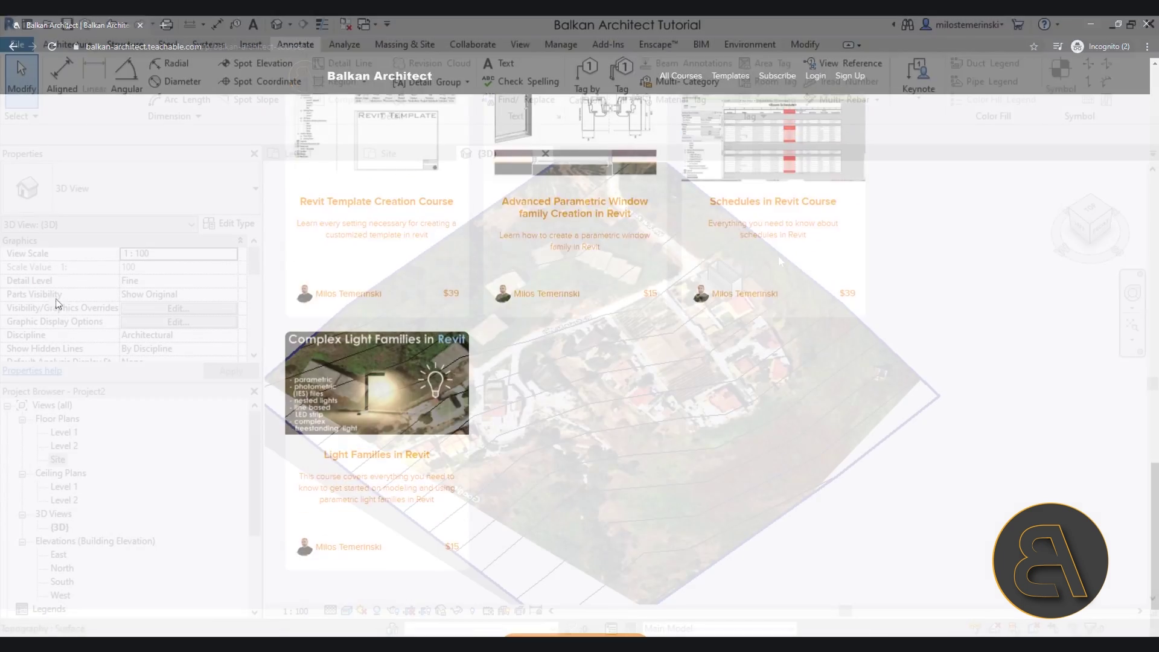